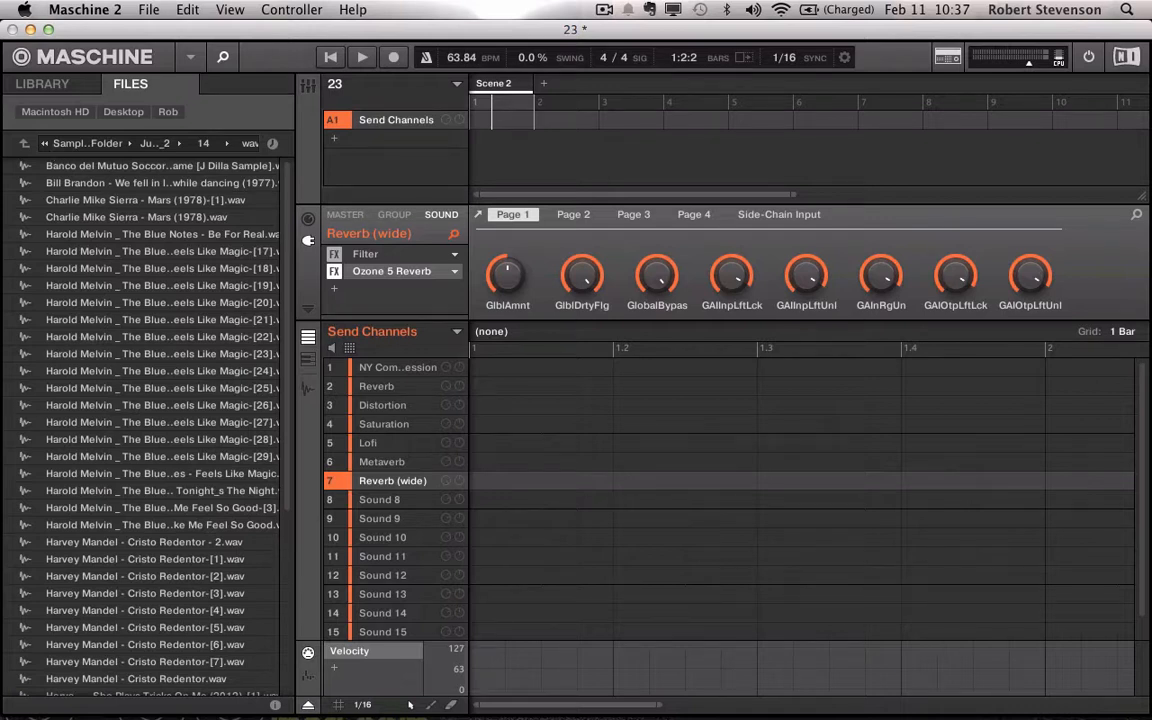
- Add a new group to the project below Send Channels and name it Drums
key(super+Tab)
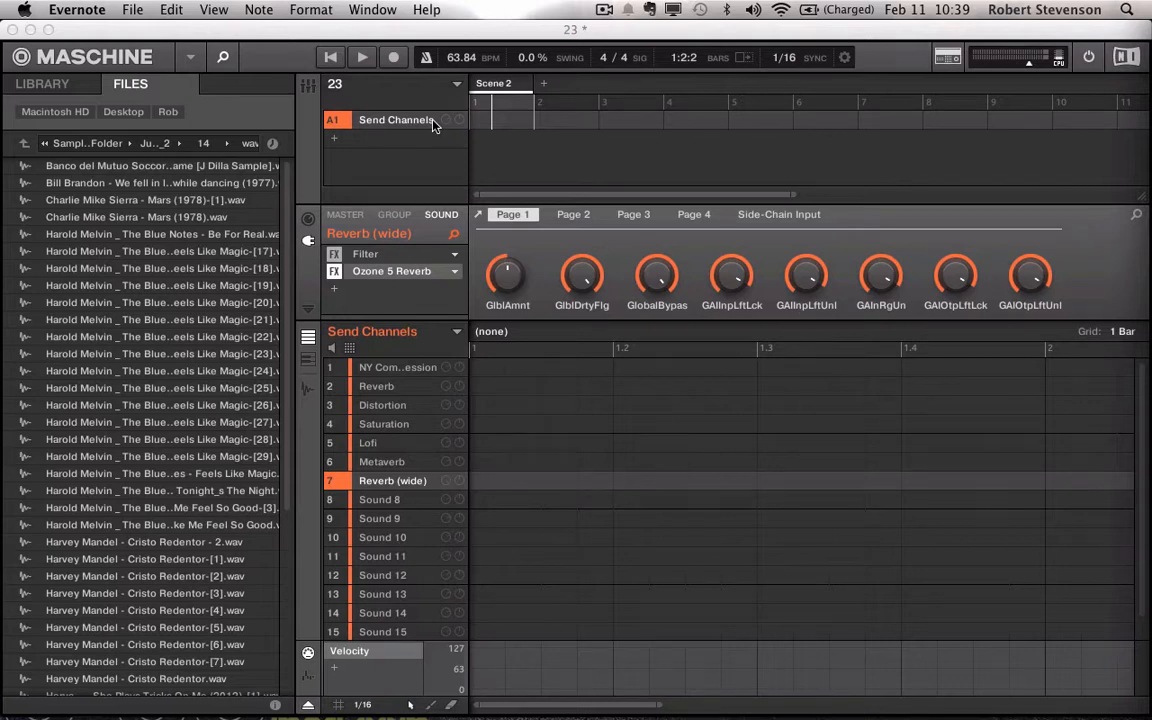
click(334, 137)
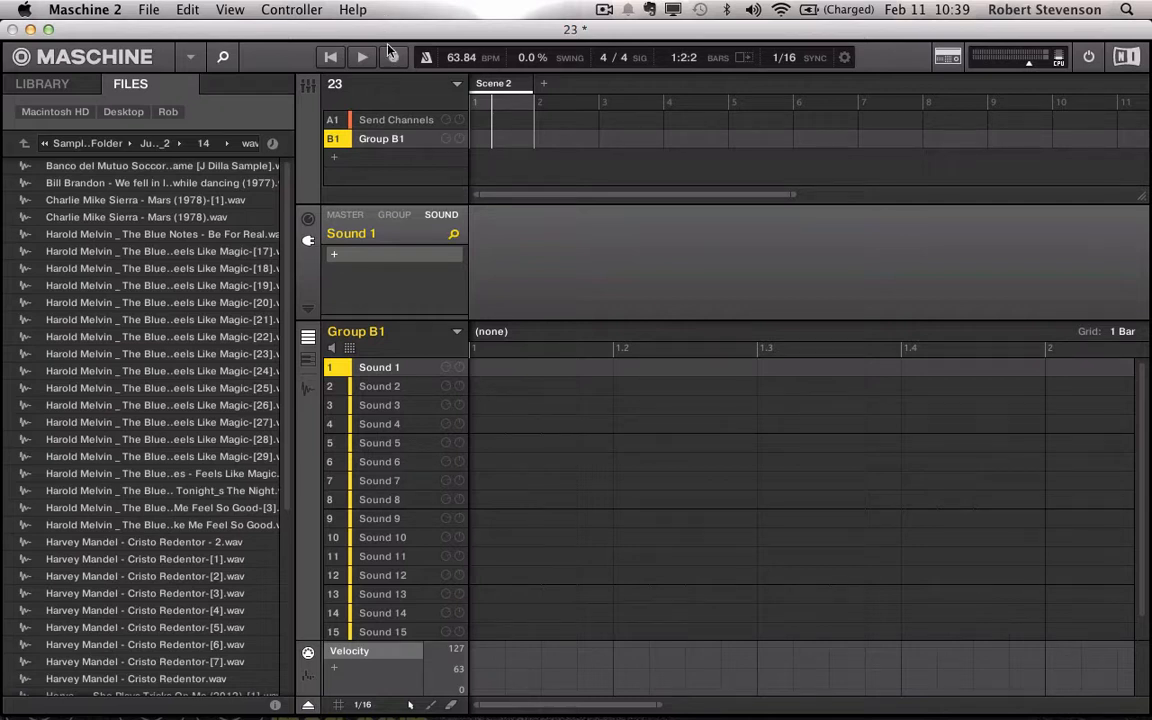
double_click(388, 140)
text(Drum)
key(Return)
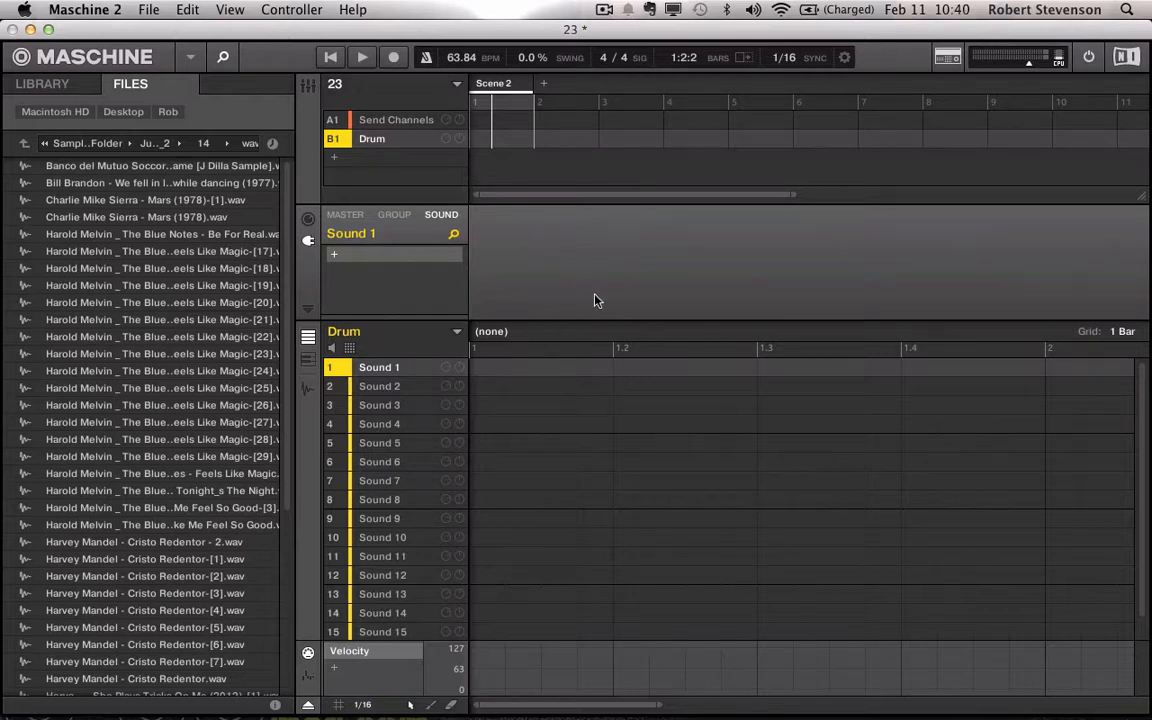
double_click(378, 141)
key(End)
text(s)
key(Return)
- Load the Drumsynth Kick plug-in into Sound 1 of the Drums group and rename the sound Kick
click(334, 258)
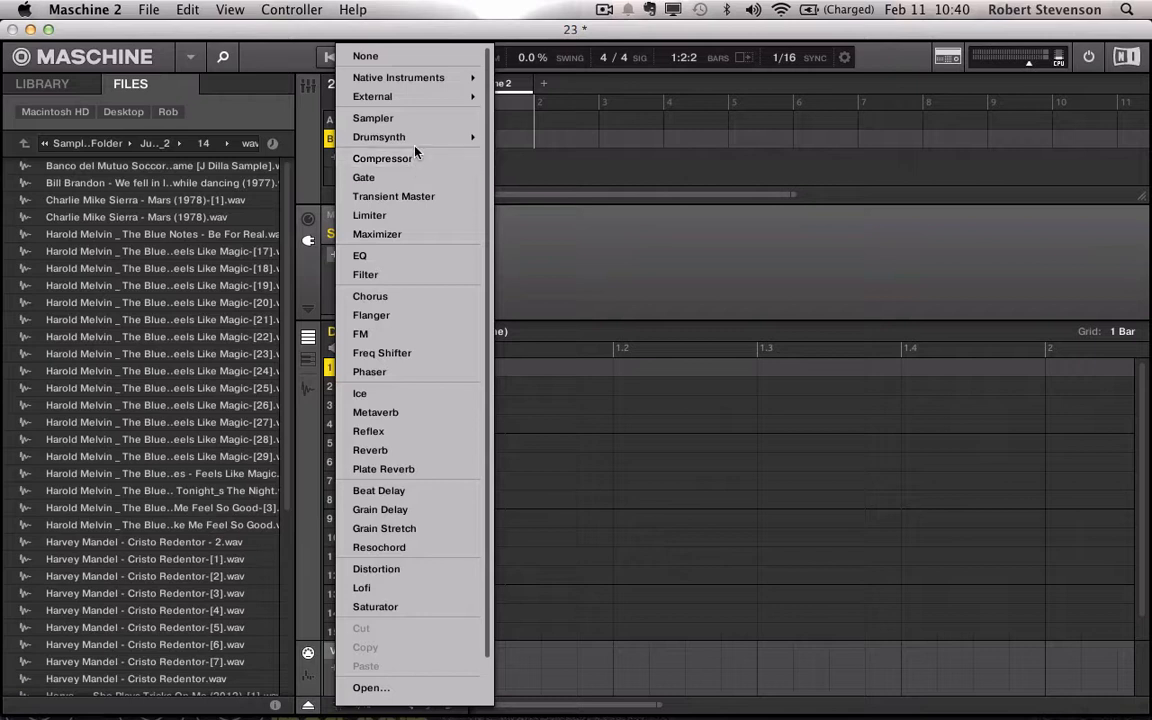
mouse_move(411, 145)
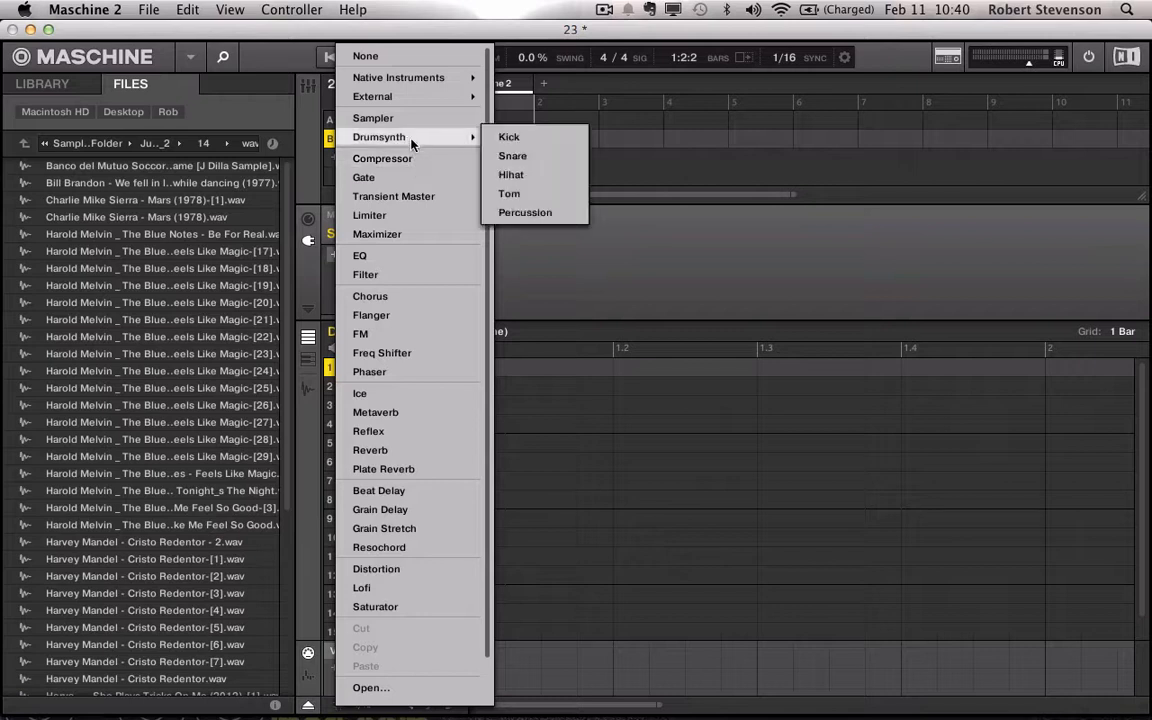
click(510, 137)
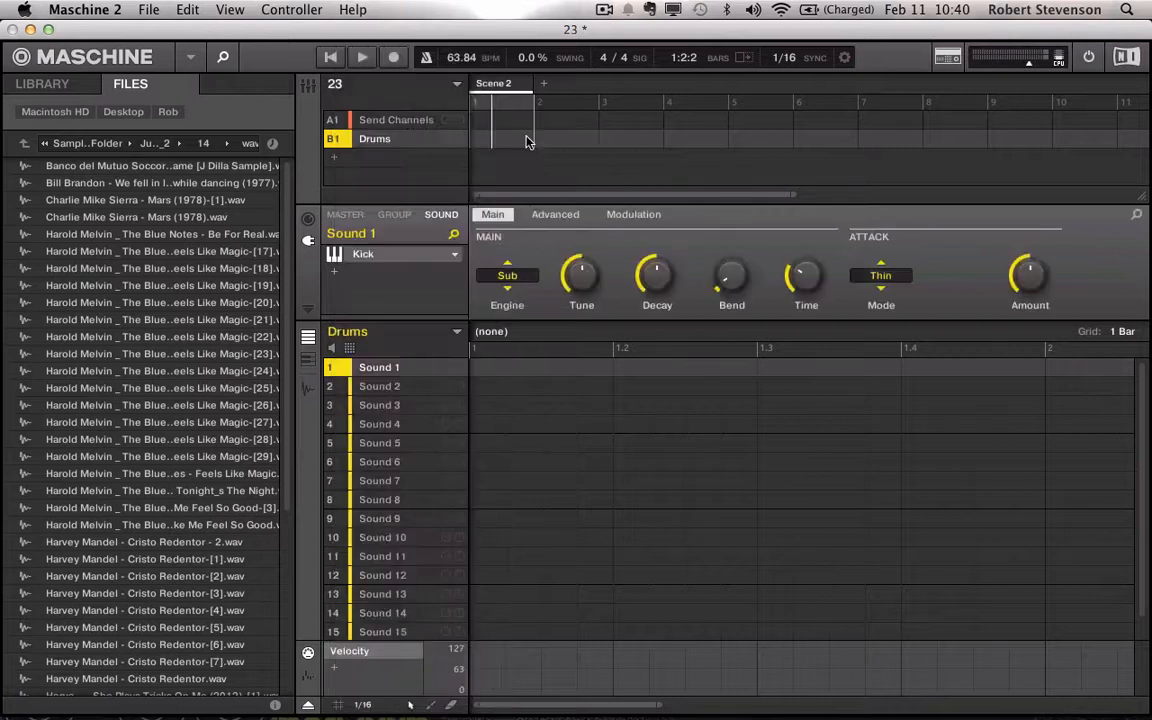
double_click(396, 372)
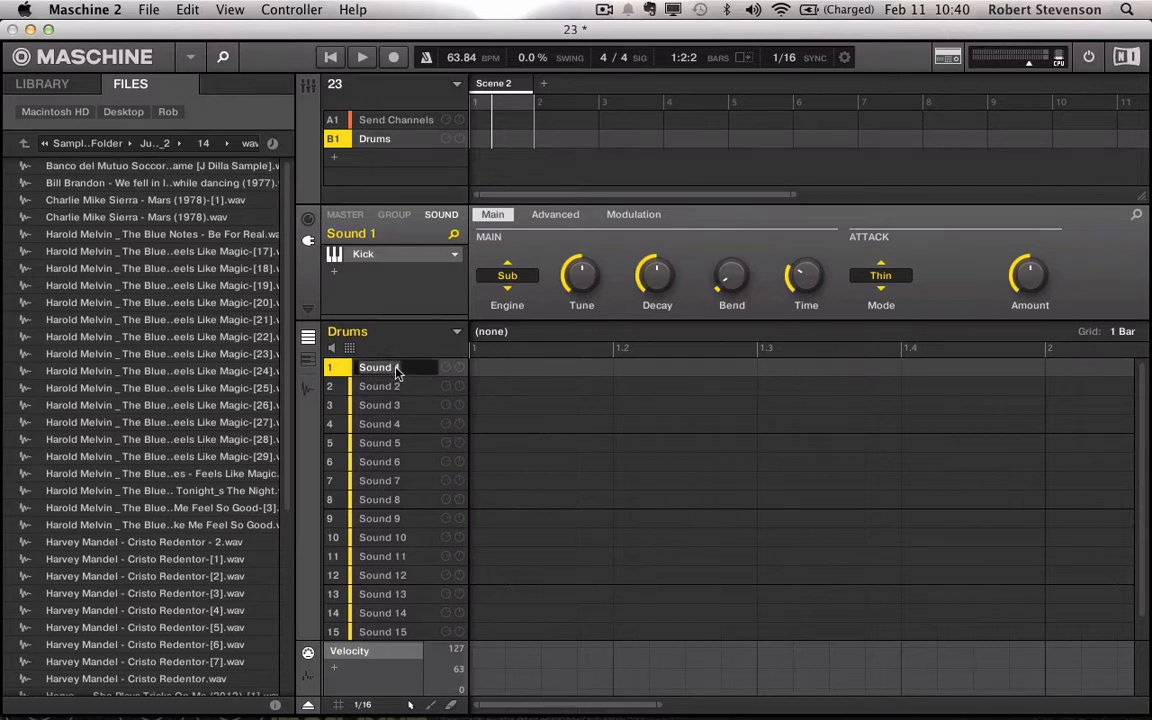
key(Return)
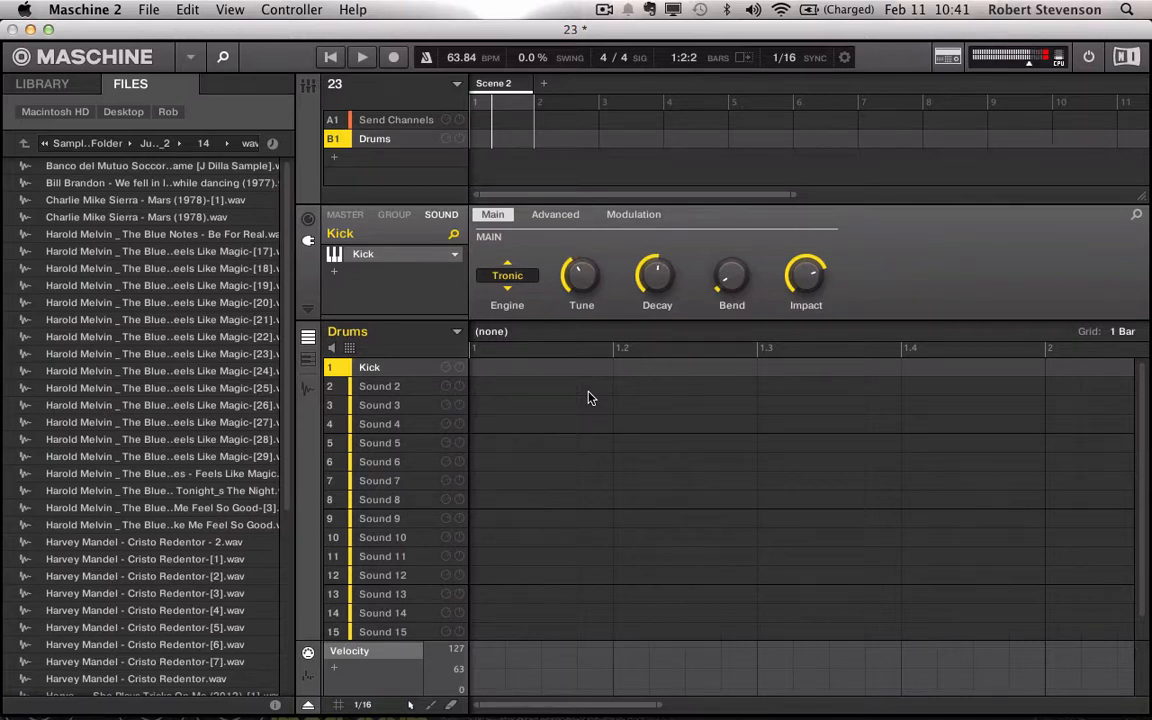
- Replace the iZotope Dynamics effect on the master channel with a Compressor and raise the system volume
key(XF86AudioRaiseVolume)
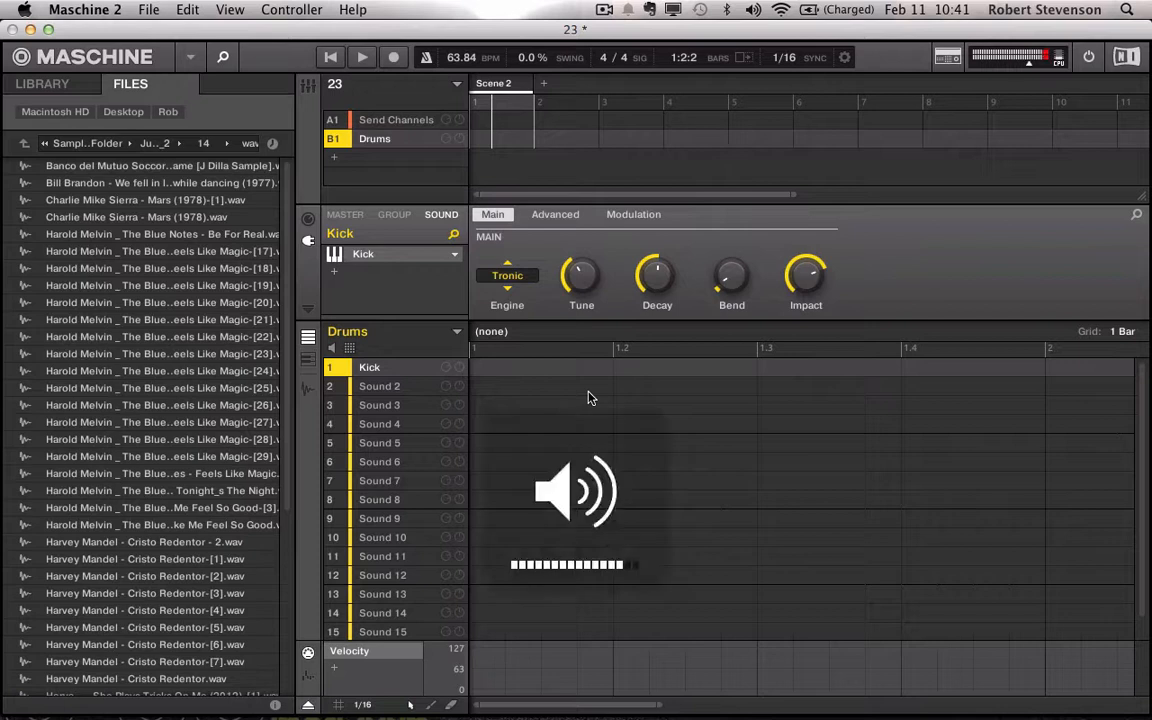
click(344, 214)
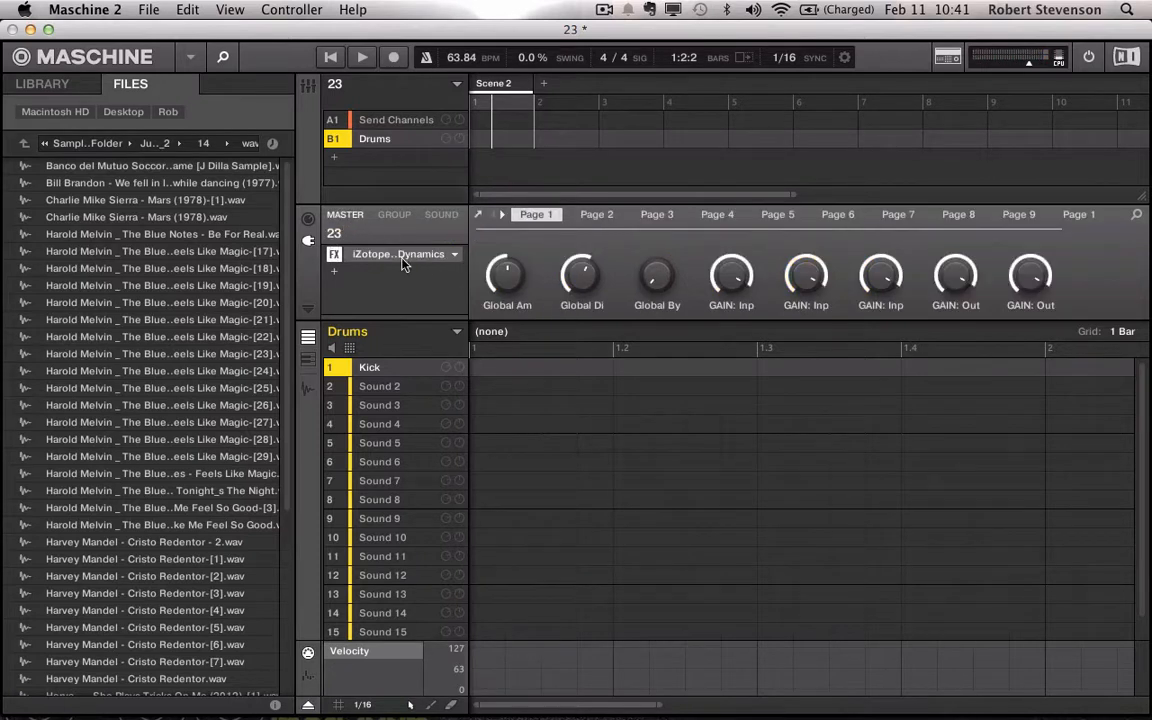
click(441, 263)
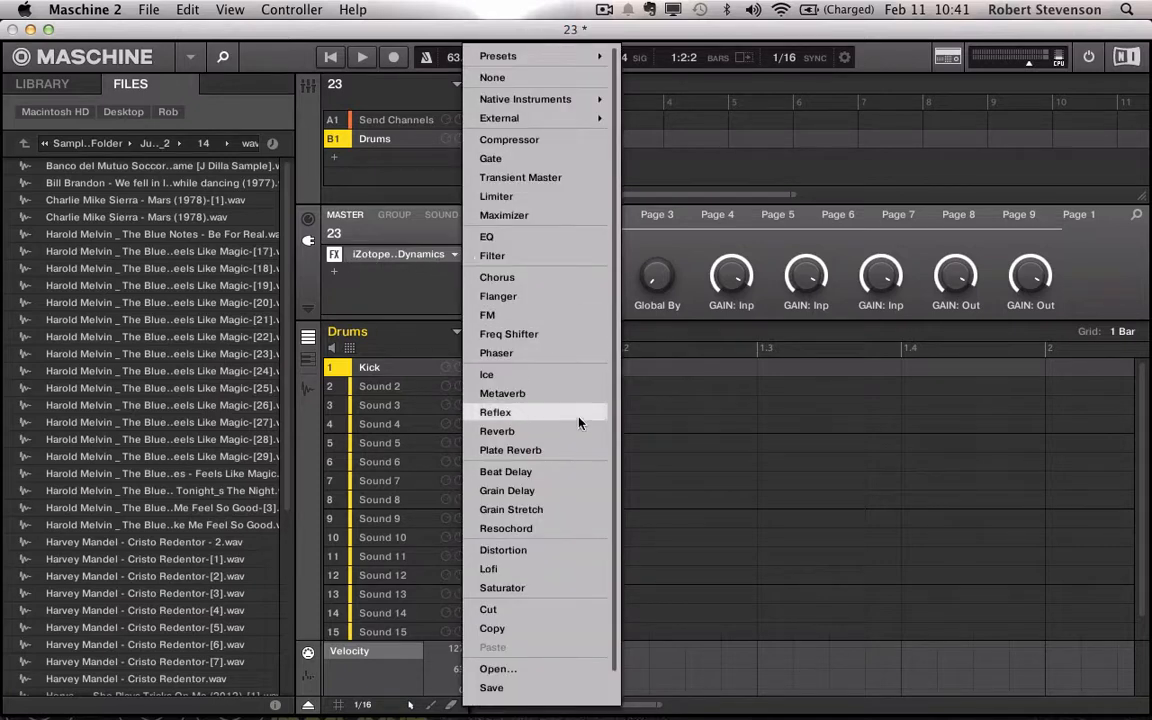
click(569, 147)
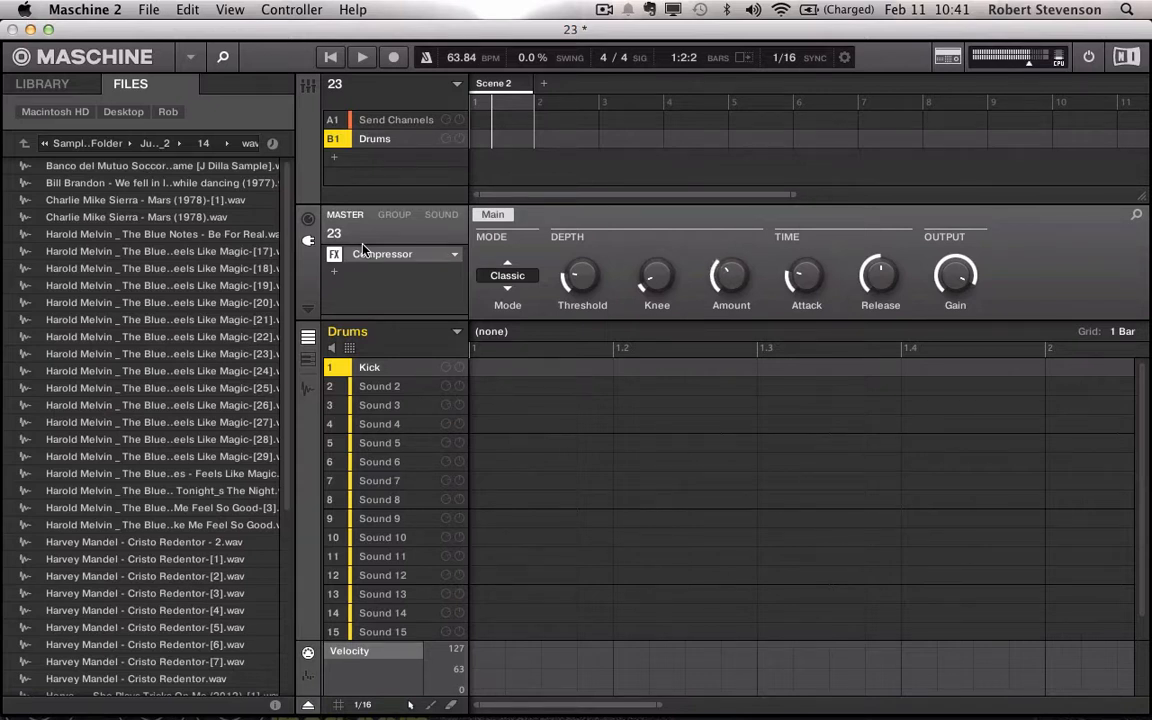
key(XF86AudioRaiseVolume)
- Try the Snappy engine on the Kick sound and switch it back to Tronic
click(441, 215)
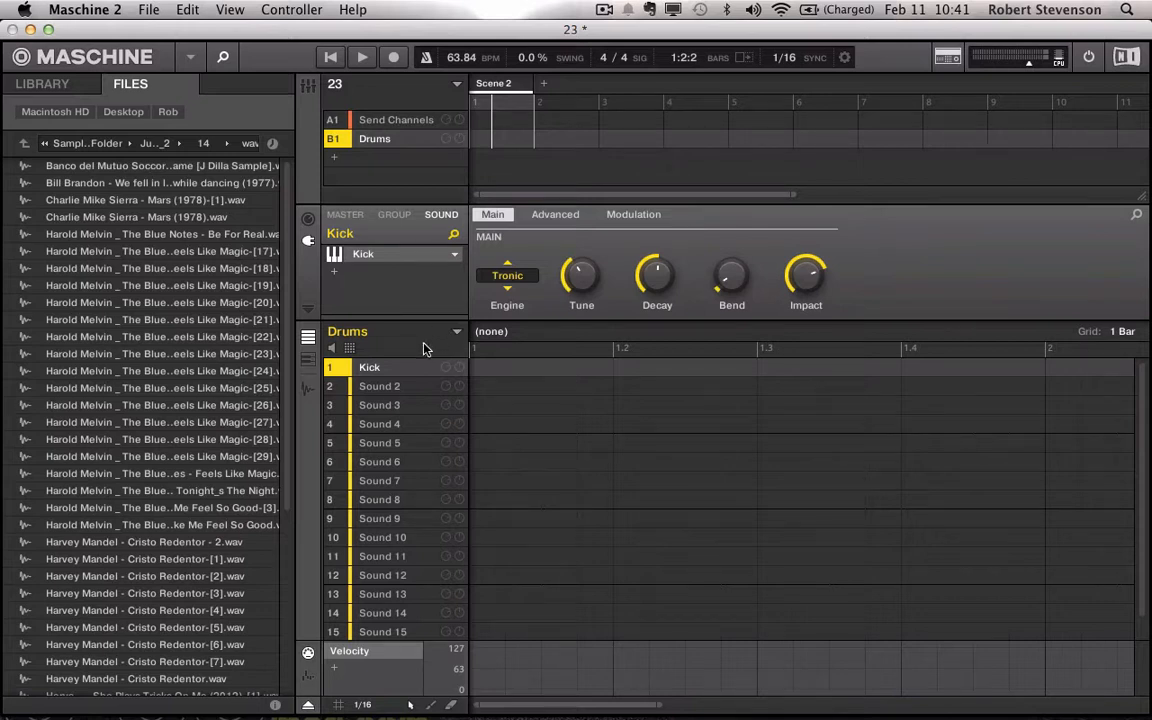
click(508, 277)
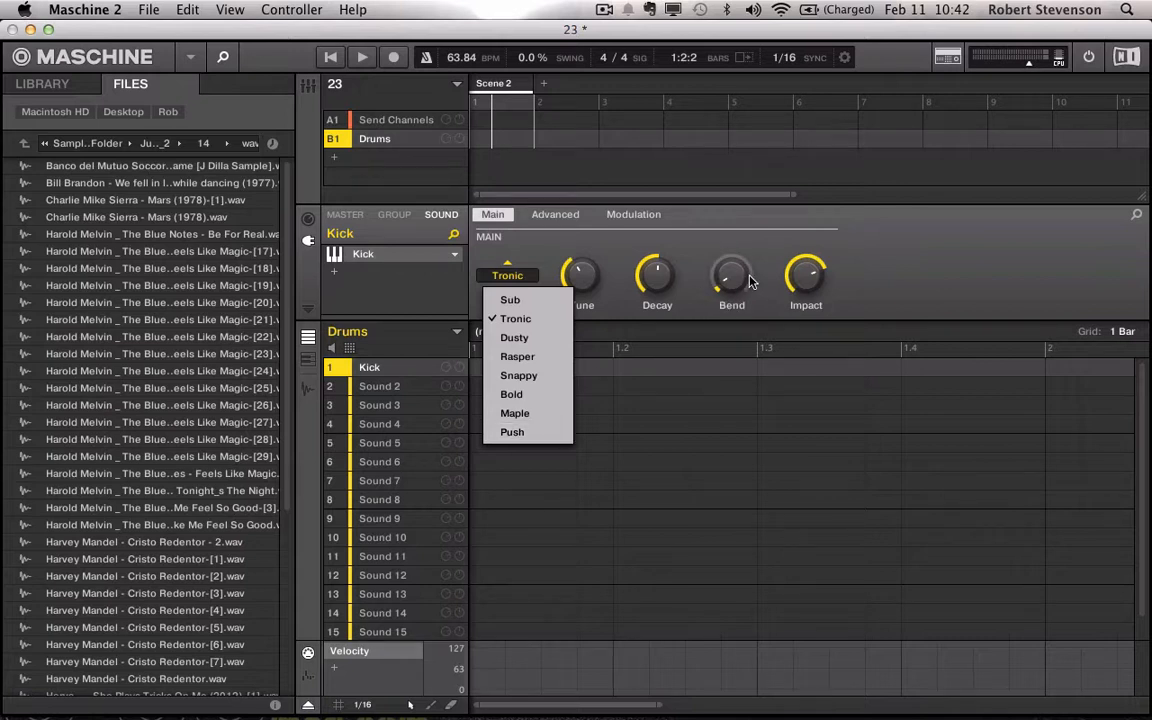
click(543, 376)
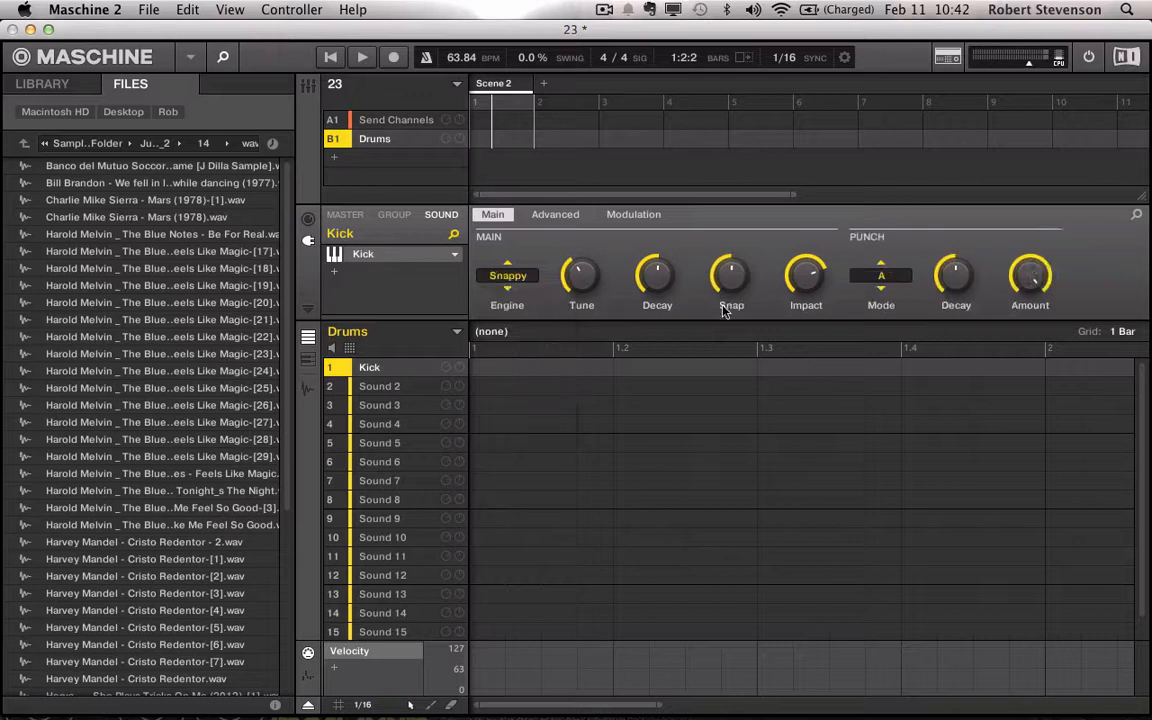
click(508, 275)
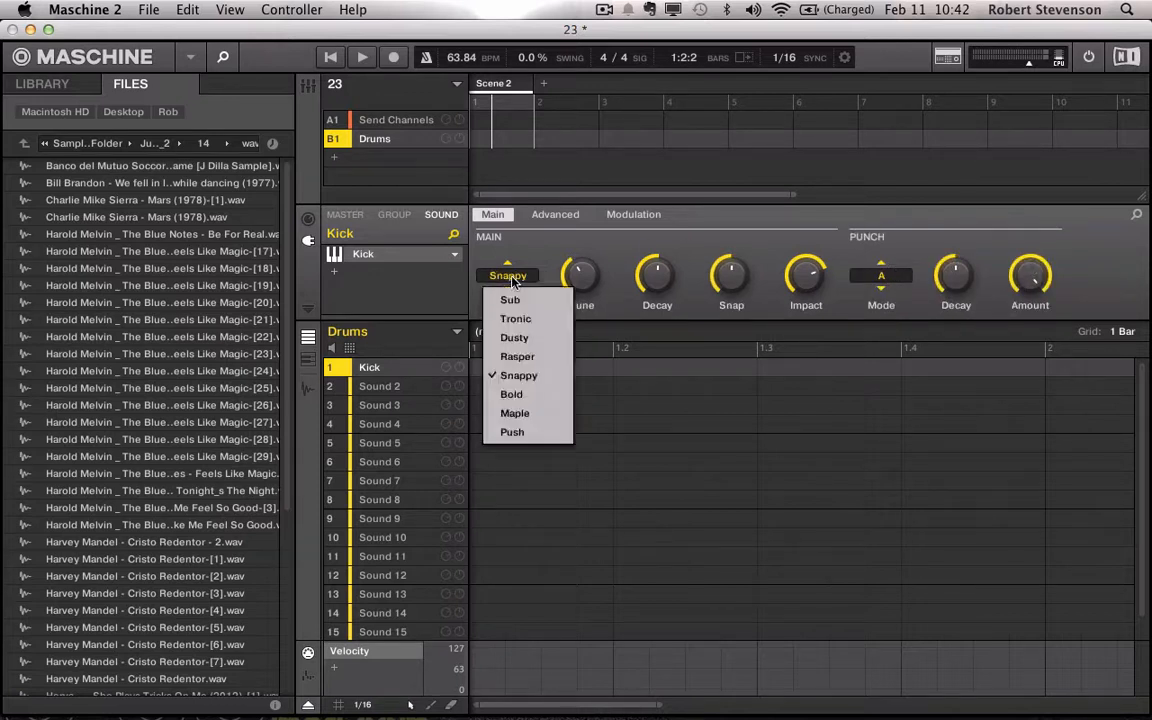
click(523, 320)
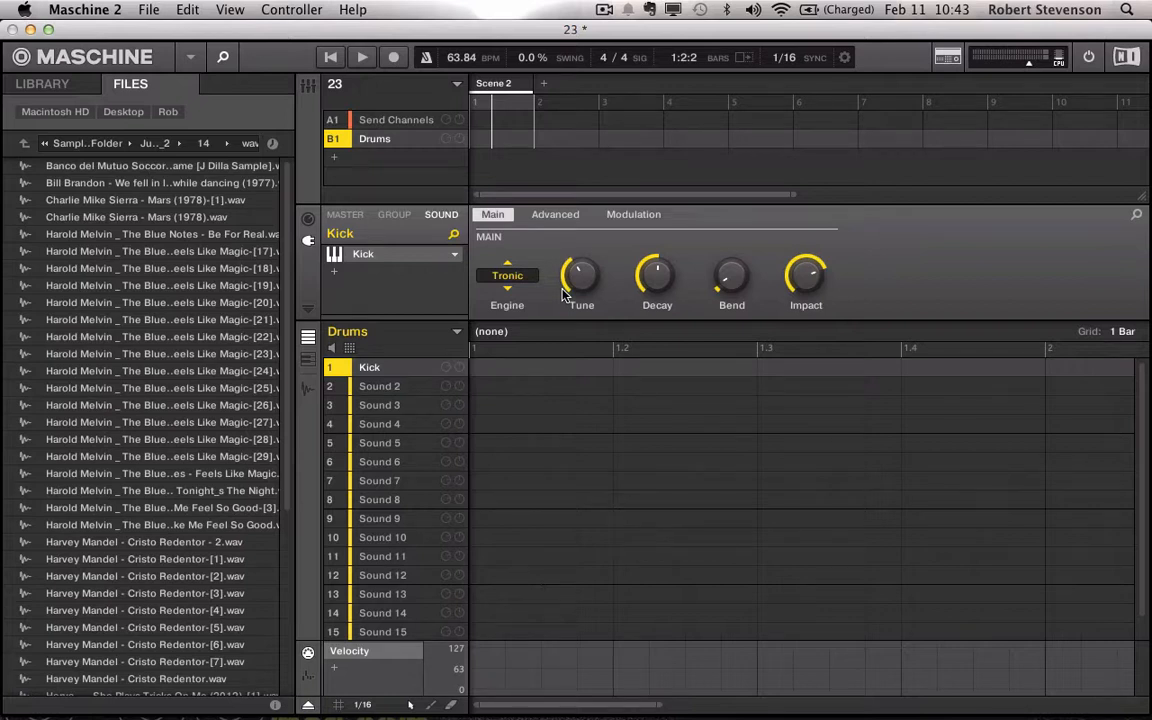
- Try kick notes on the first three beats of the Drums pattern, and delete them all
mouse_move(588, 285)
mouse_move(809, 274)
click(484, 369)
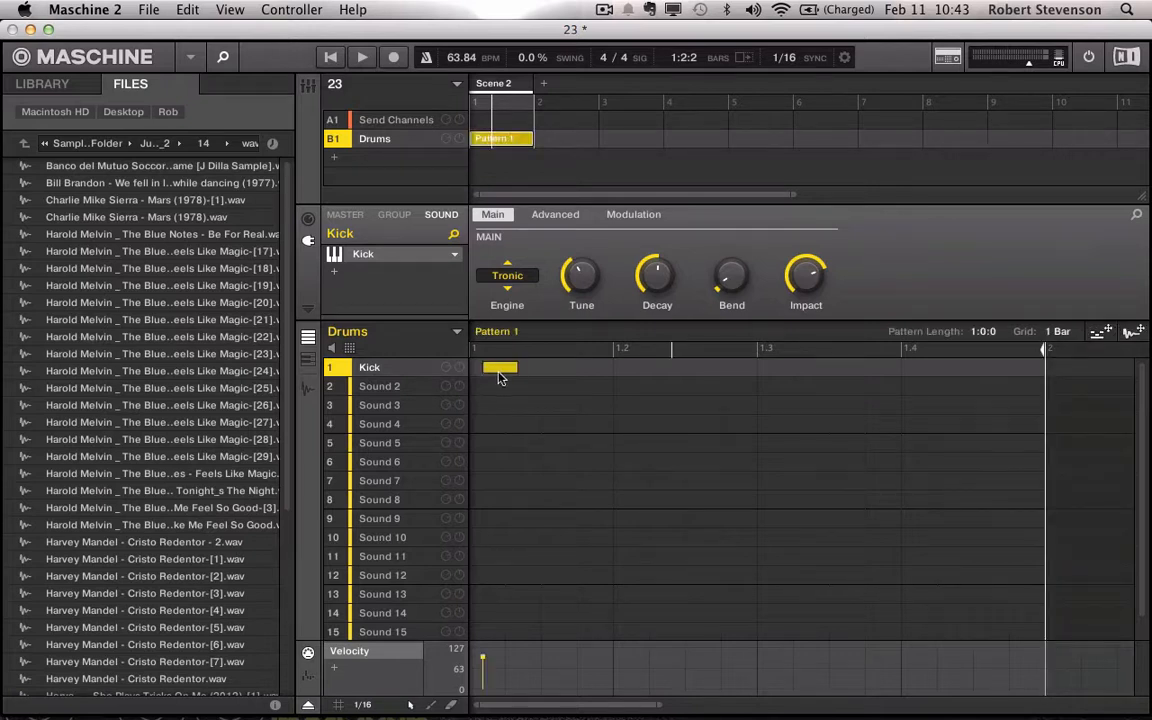
click(500, 368)
click(484, 369)
click(630, 368)
click(773, 368)
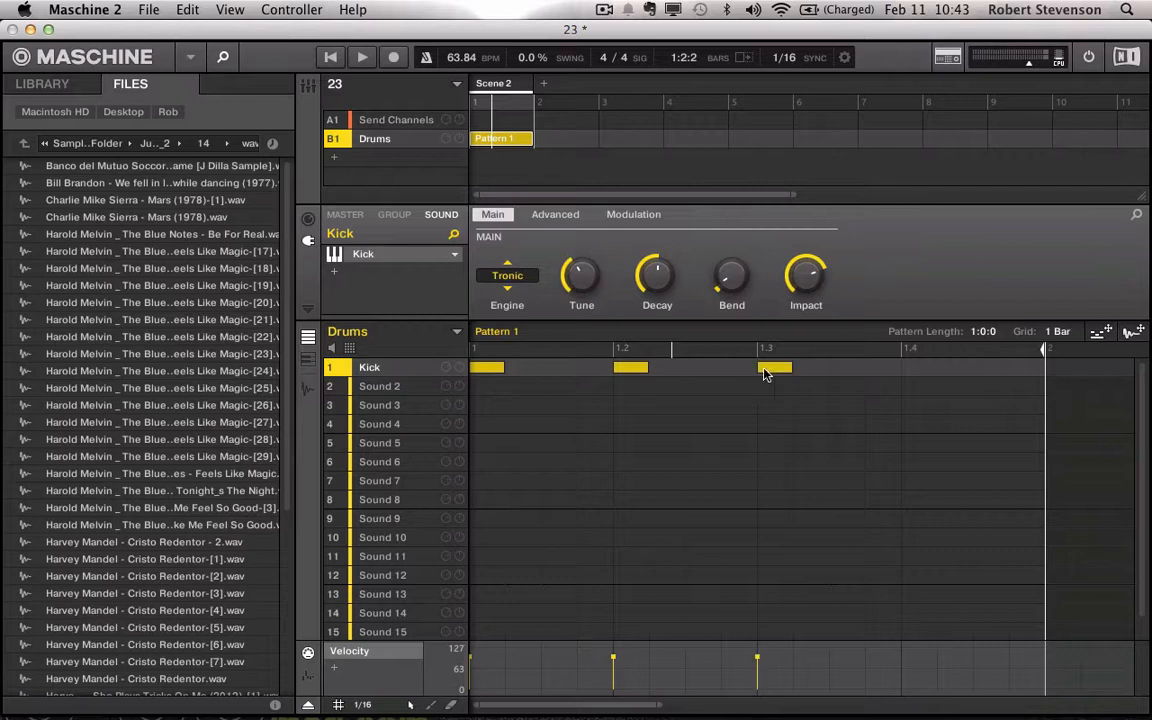
drag(820, 375, 396, 357)
key(Delete)
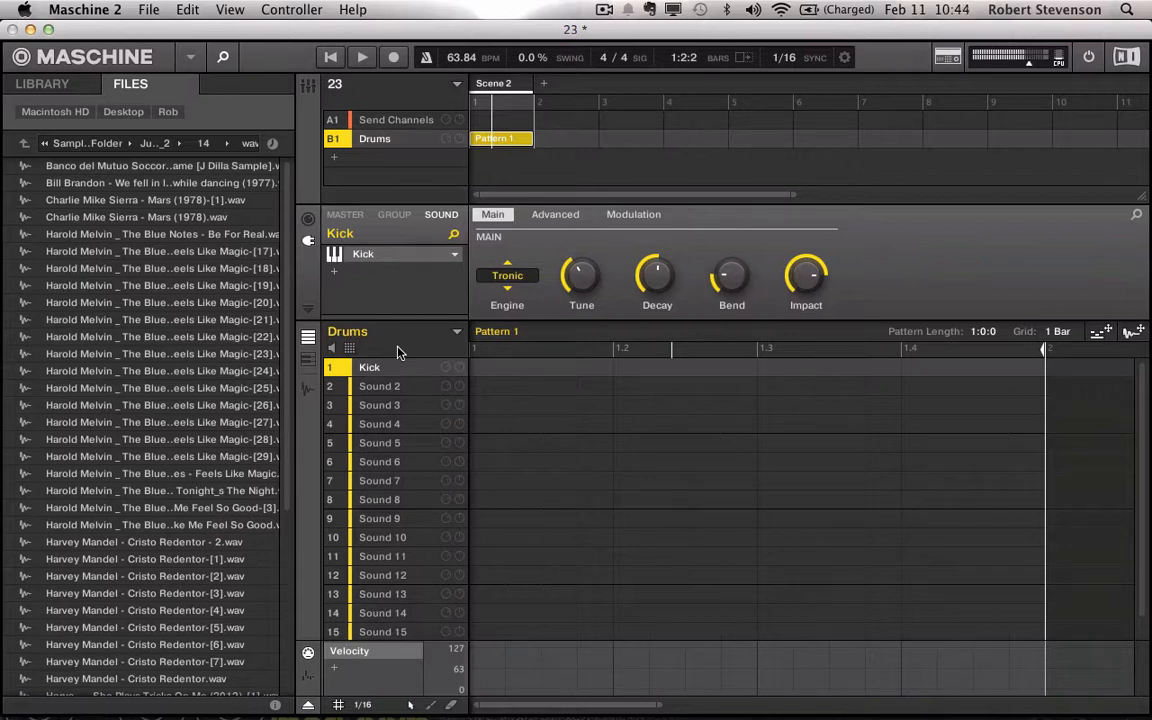
- Audition the Sub, Dusty, Rasper and Snappy engines on the Kick sound
click(505, 276)
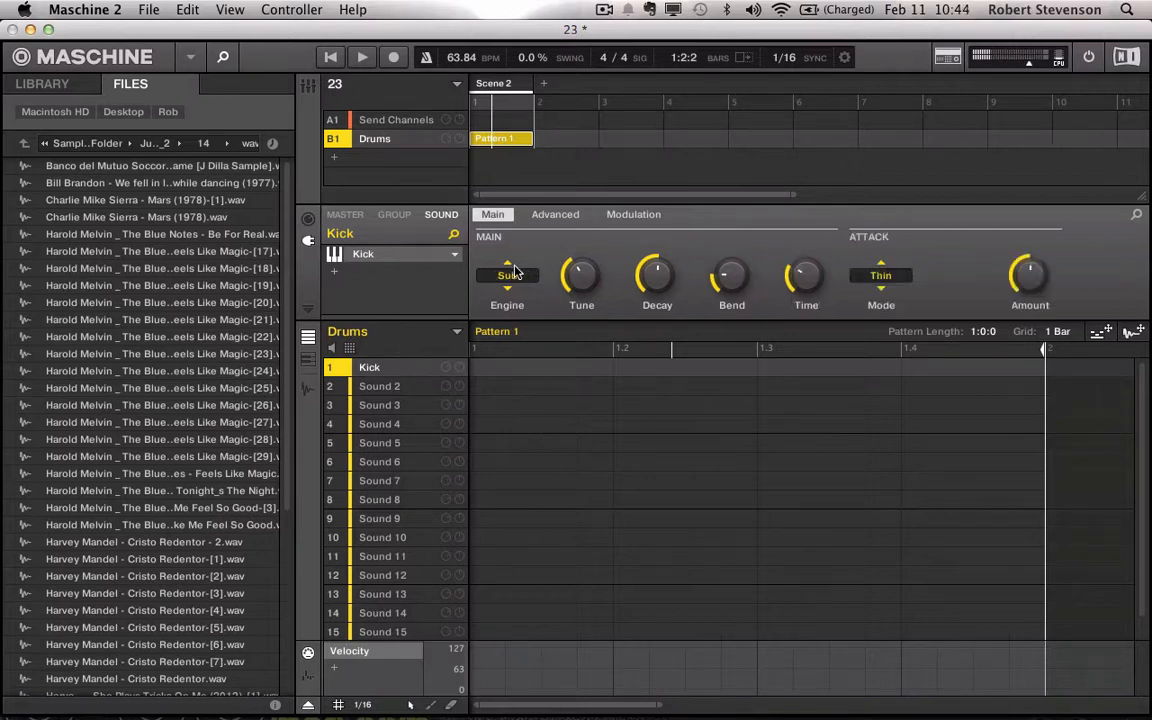
click(519, 277)
click(532, 267)
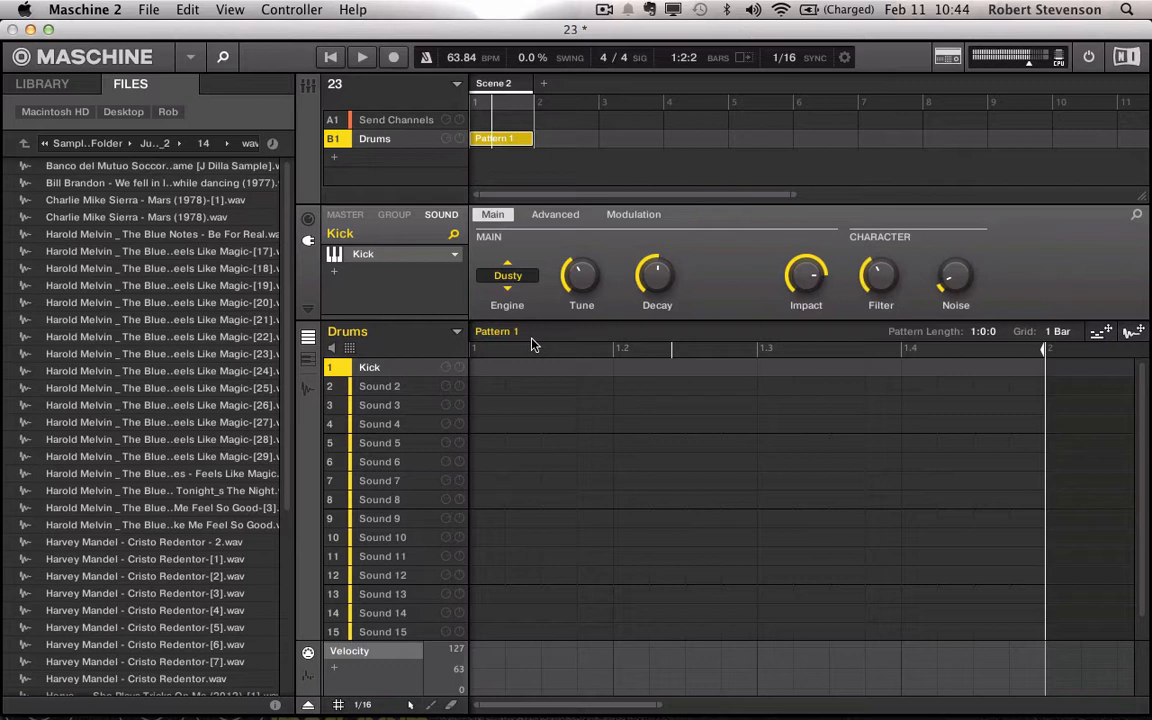
click(507, 274)
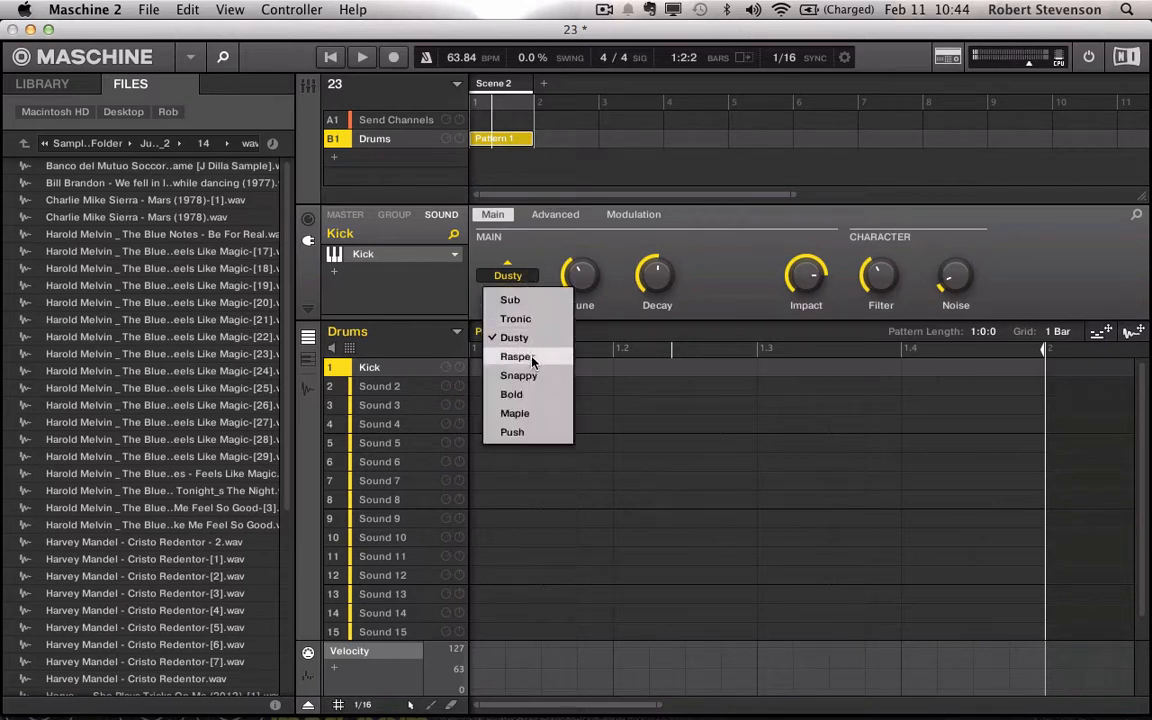
click(520, 352)
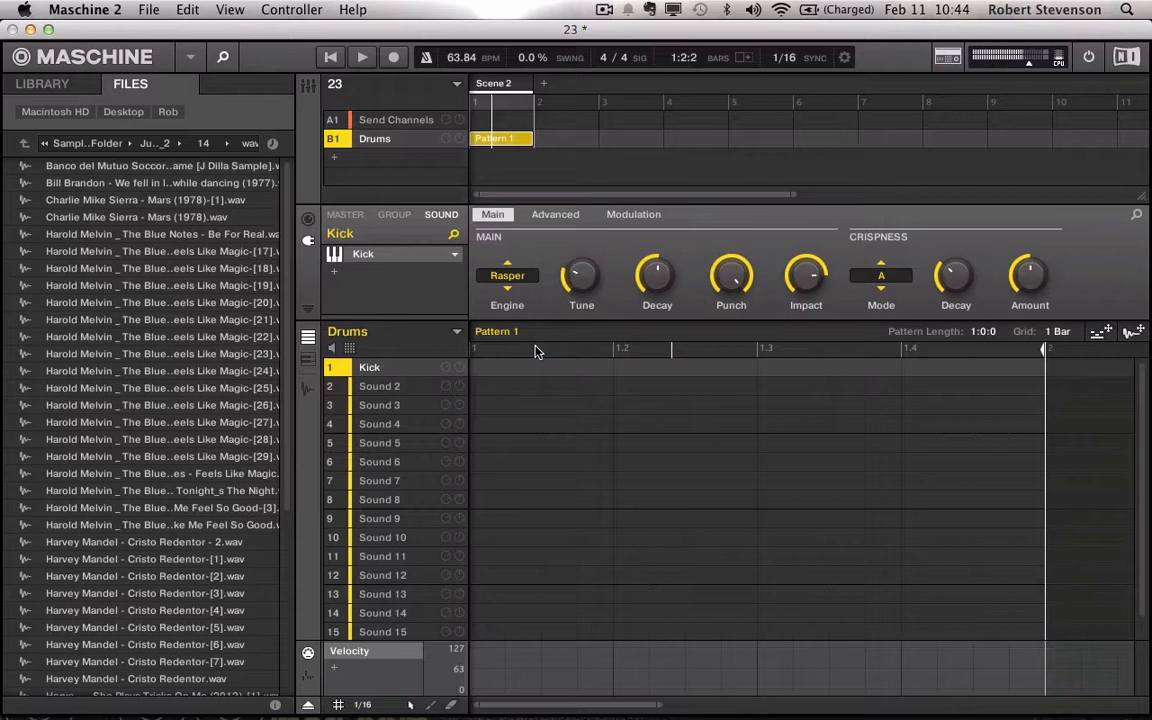
click(507, 275)
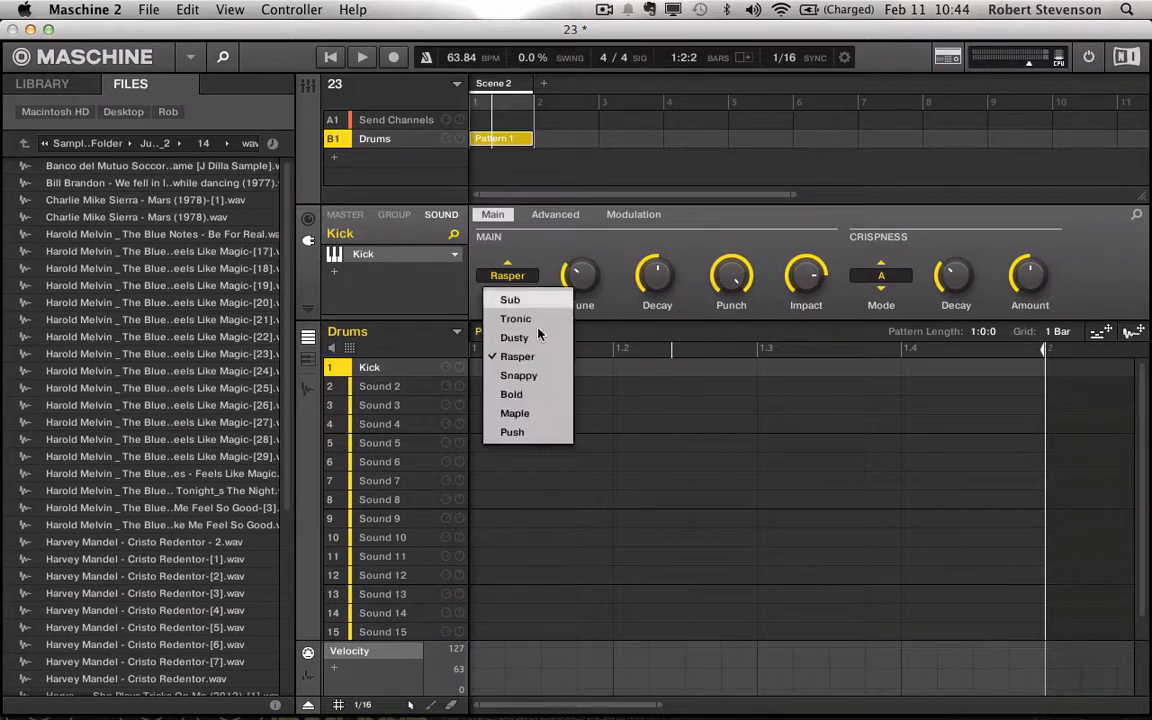
click(540, 378)
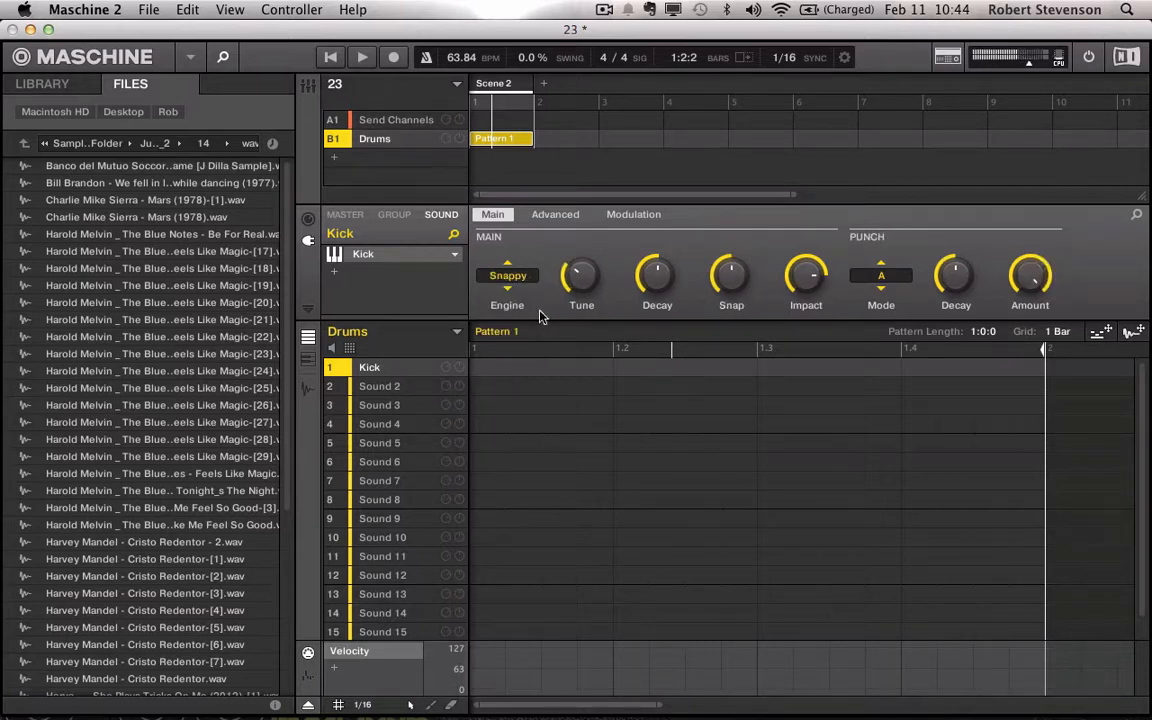
- Audition the Bold, Maple, Push and Dusty engines on the kick, and return it to Tronic
click(507, 287)
click(507, 275)
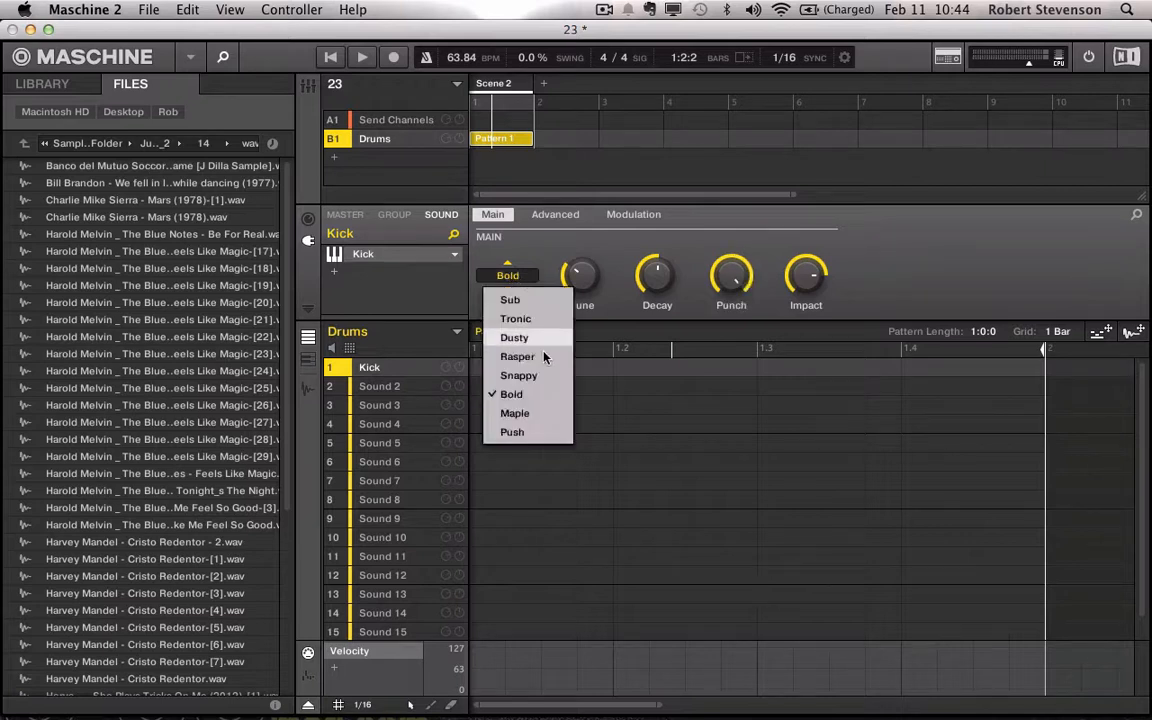
click(532, 412)
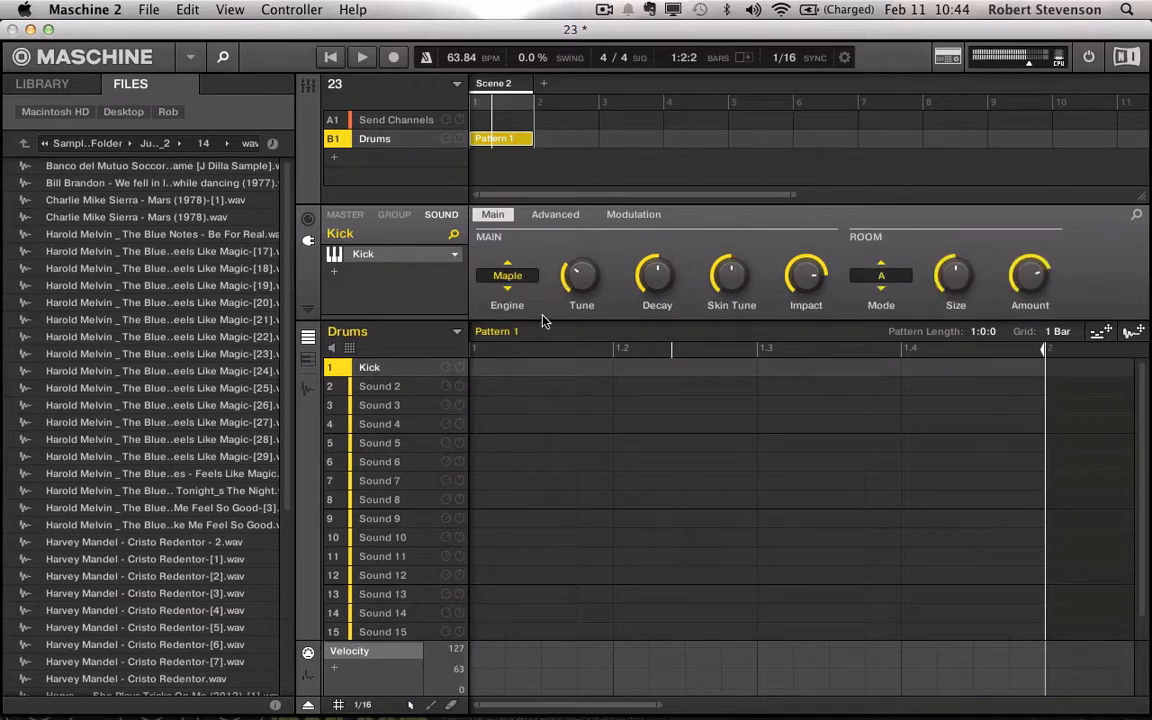
click(510, 276)
click(510, 432)
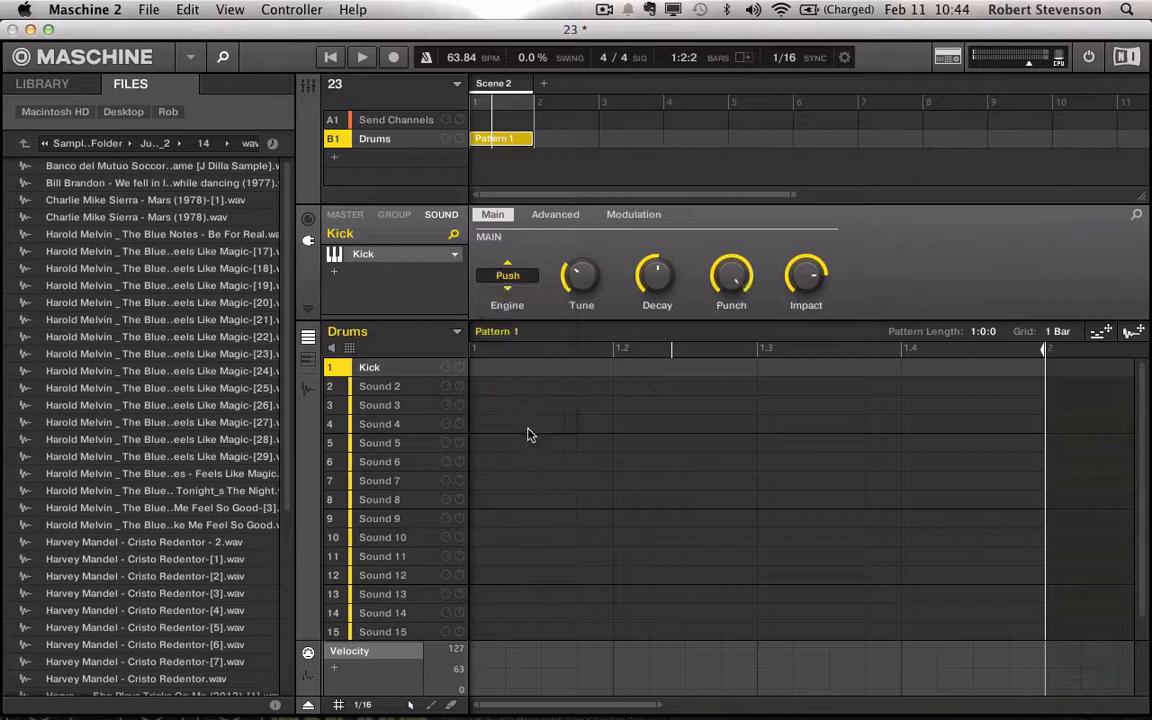
click(508, 276)
click(545, 334)
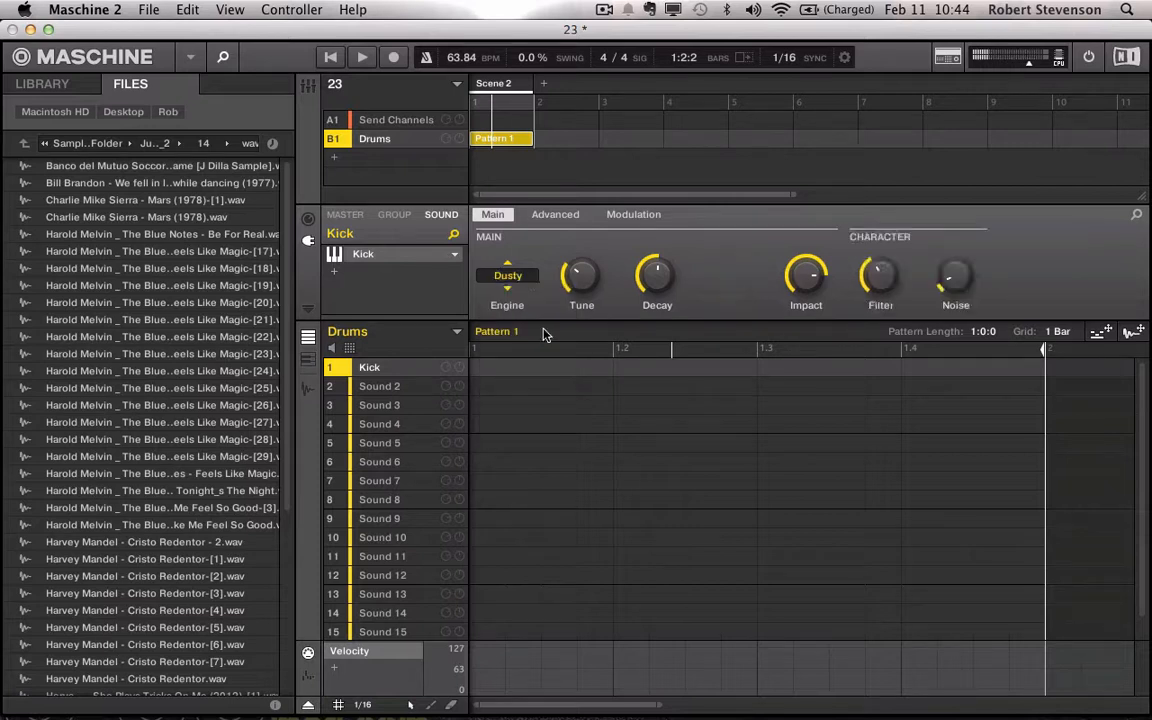
click(510, 276)
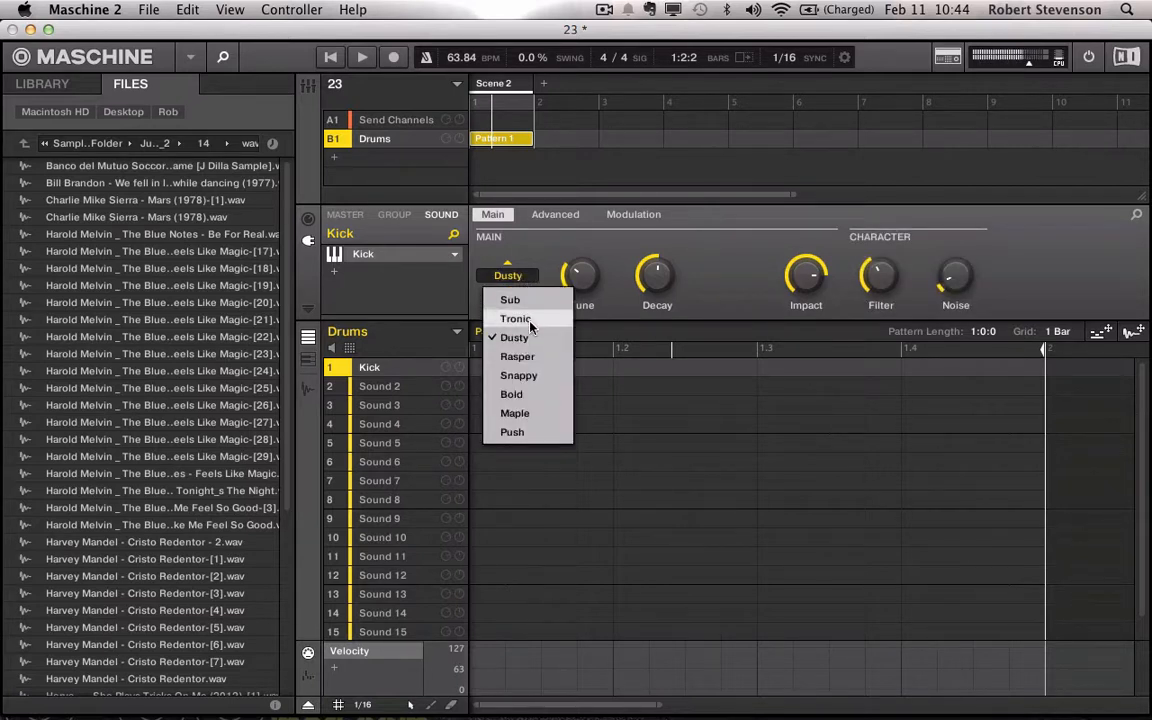
click(512, 319)
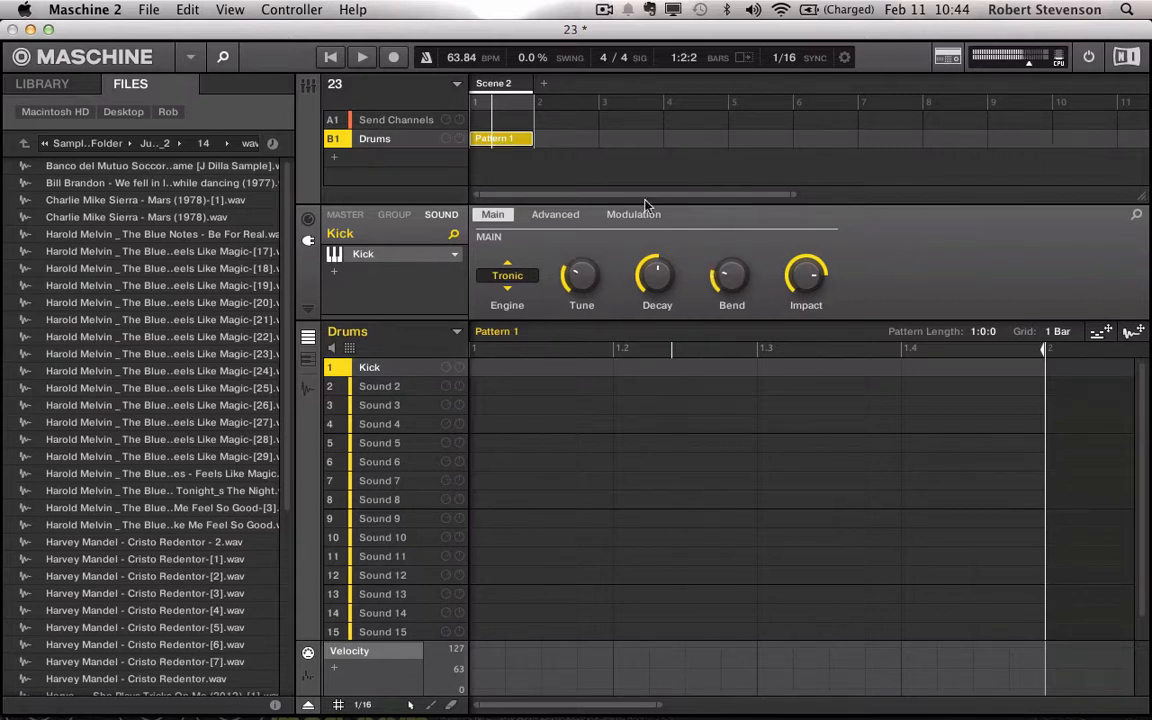
- Review the kick's Advanced distortion and Modulation parameters, and return to its Main parameters
click(556, 216)
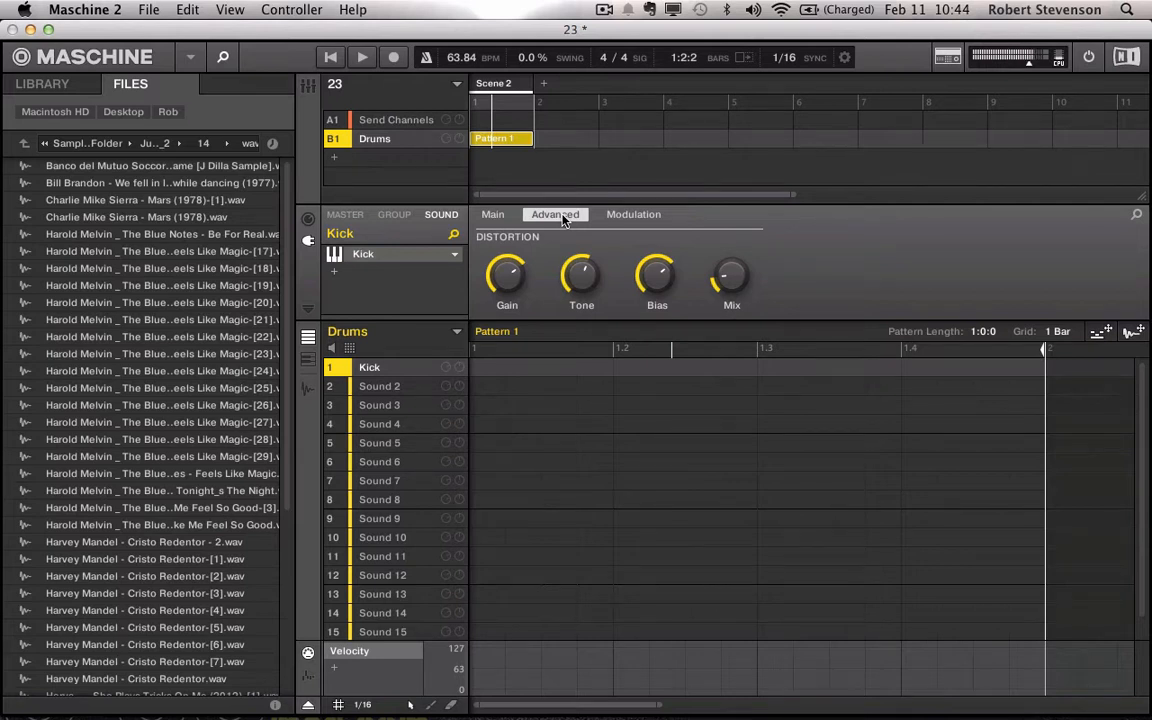
click(633, 214)
click(556, 215)
click(492, 214)
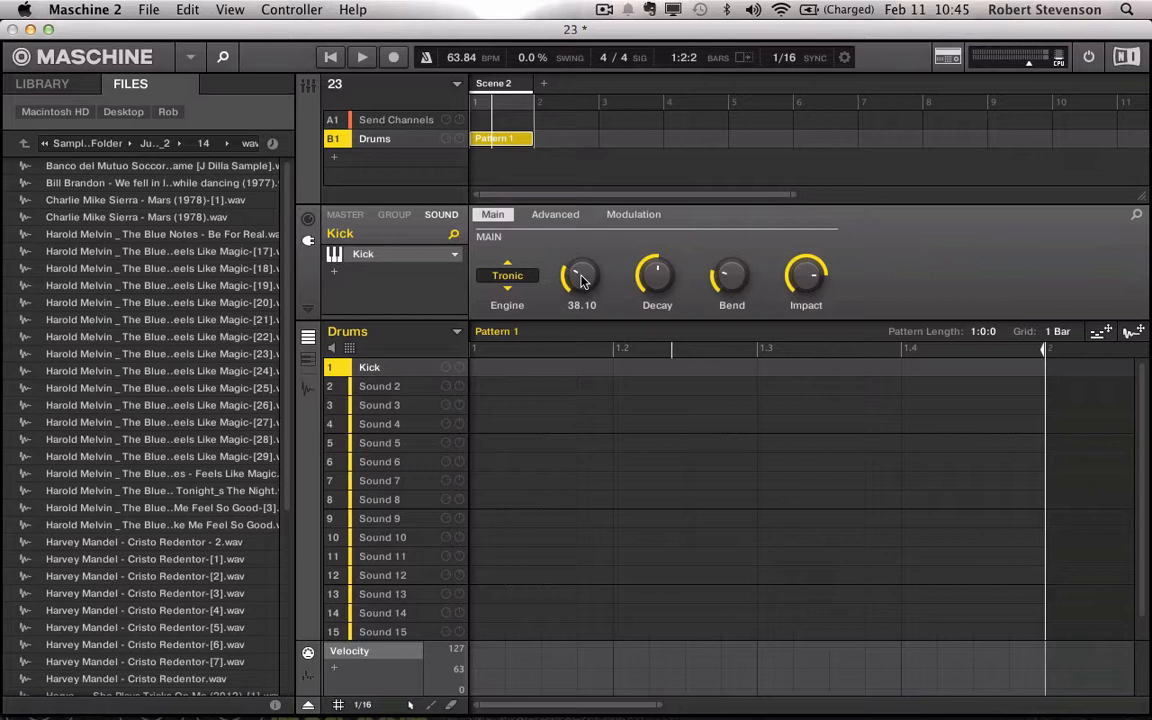
- Adjust the Tronic kick's Tune and Bend, and shorten its Decay
drag(583, 281, 585, 273)
mouse_move(660, 275)
drag(658, 277, 668, 285)
mouse_move(736, 279)
scroll(736, 279, up, 10)
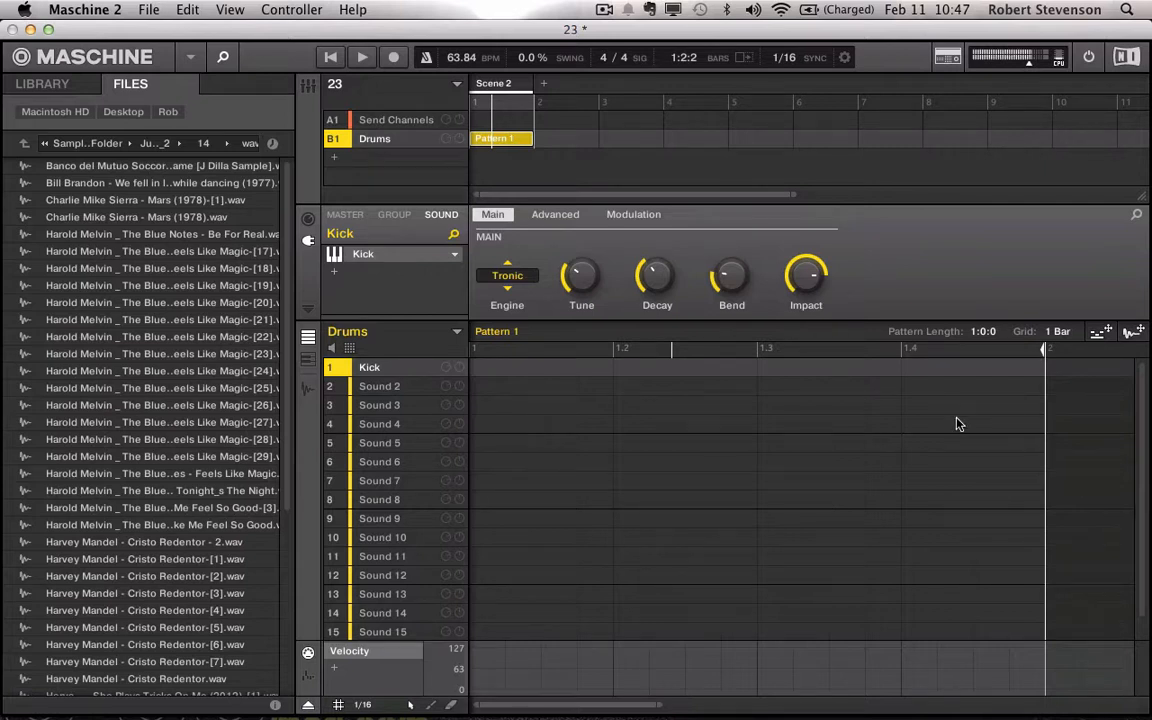
key(v)
key(z)
click(352, 279)
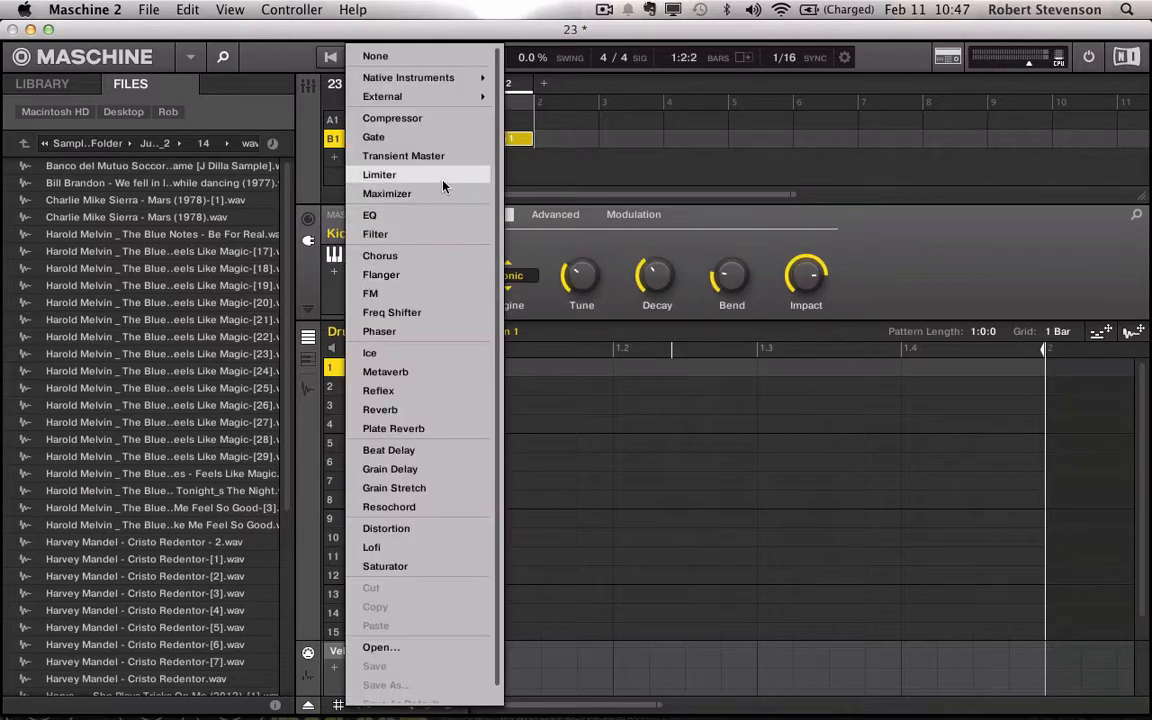
mouse_move(406, 96)
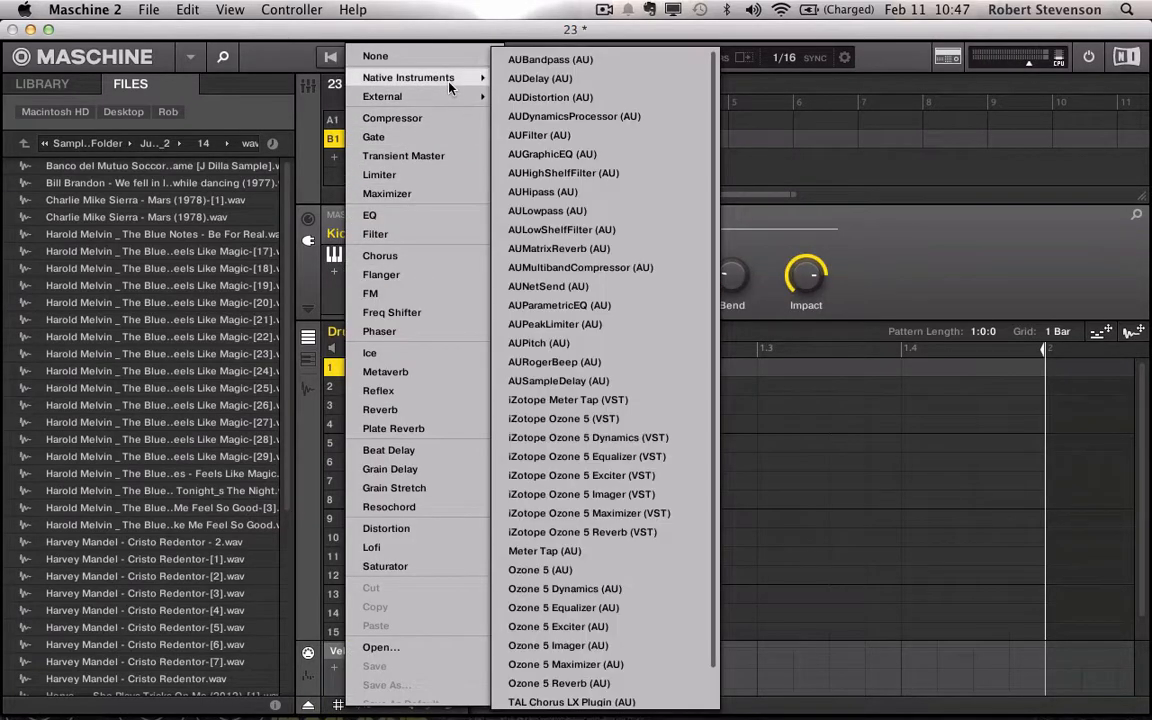
mouse_move(451, 88)
click(766, 478)
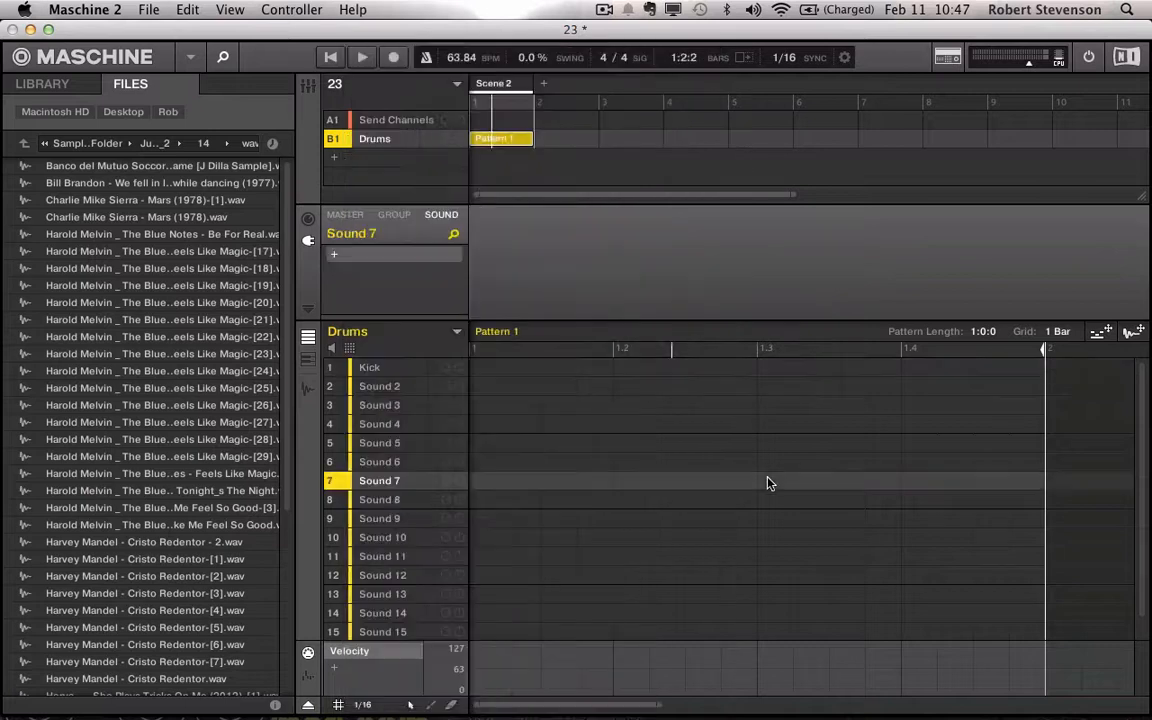
click(414, 389)
click(340, 257)
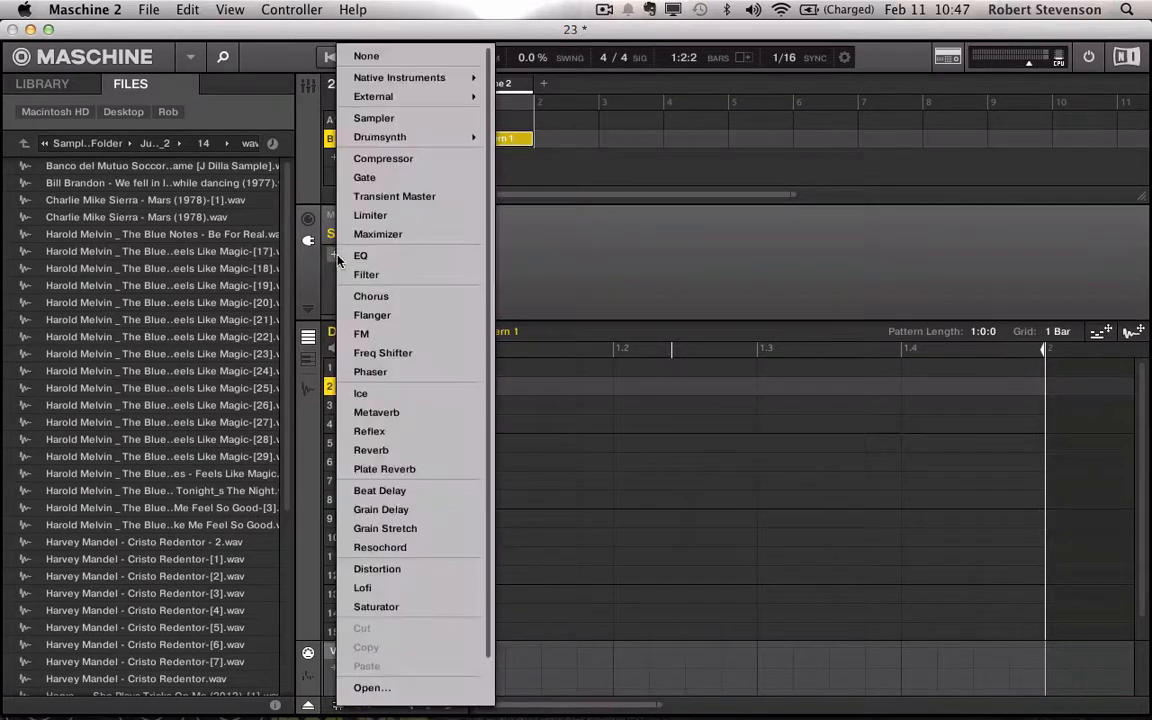
click(635, 484)
- Load the Drumsynth Snare plug-in on Sound 2 and rename the sound as Snare
click(398, 387)
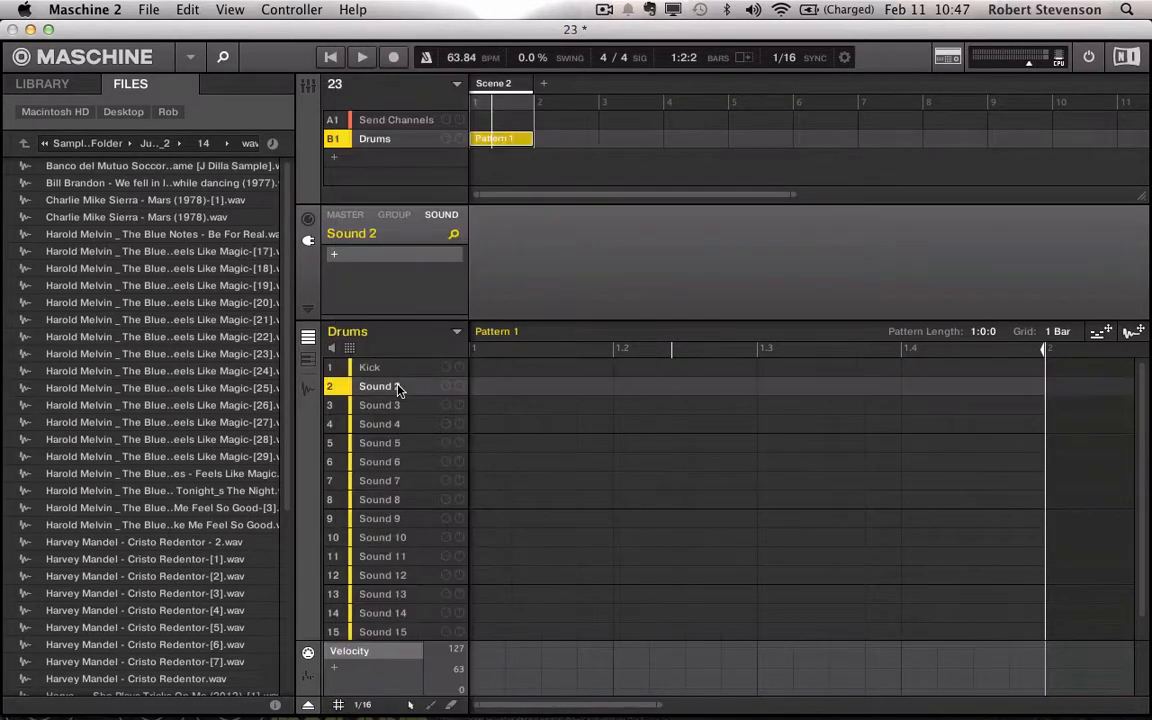
click(335, 258)
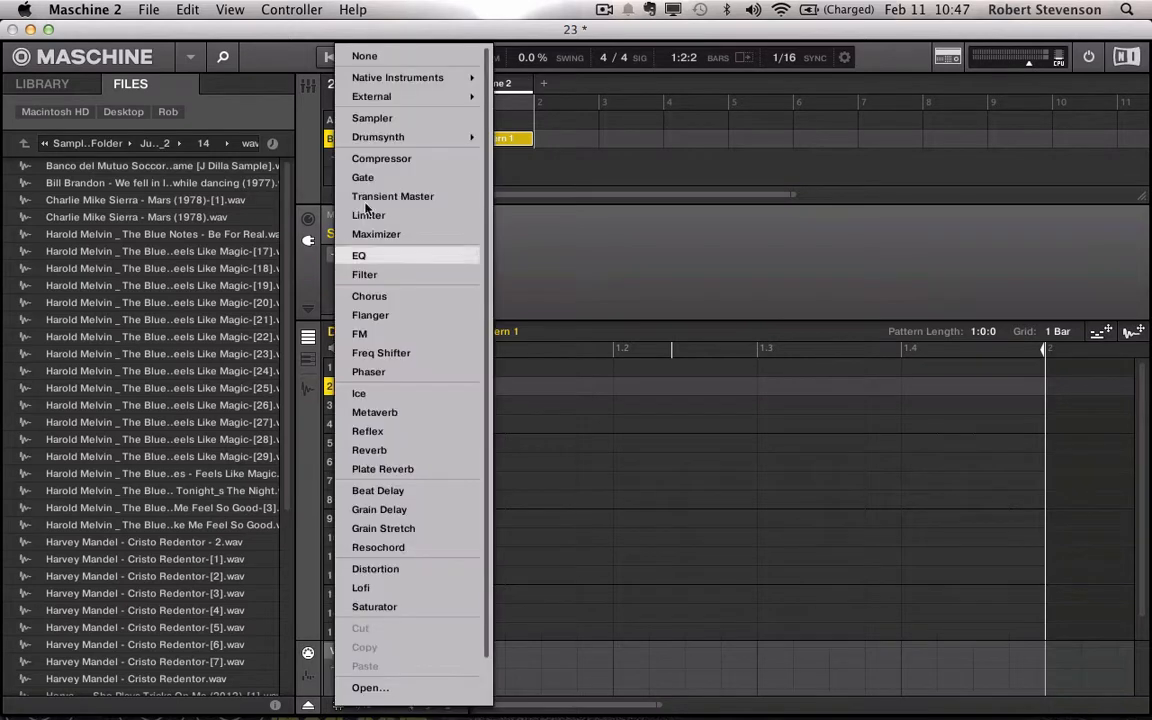
mouse_move(390, 140)
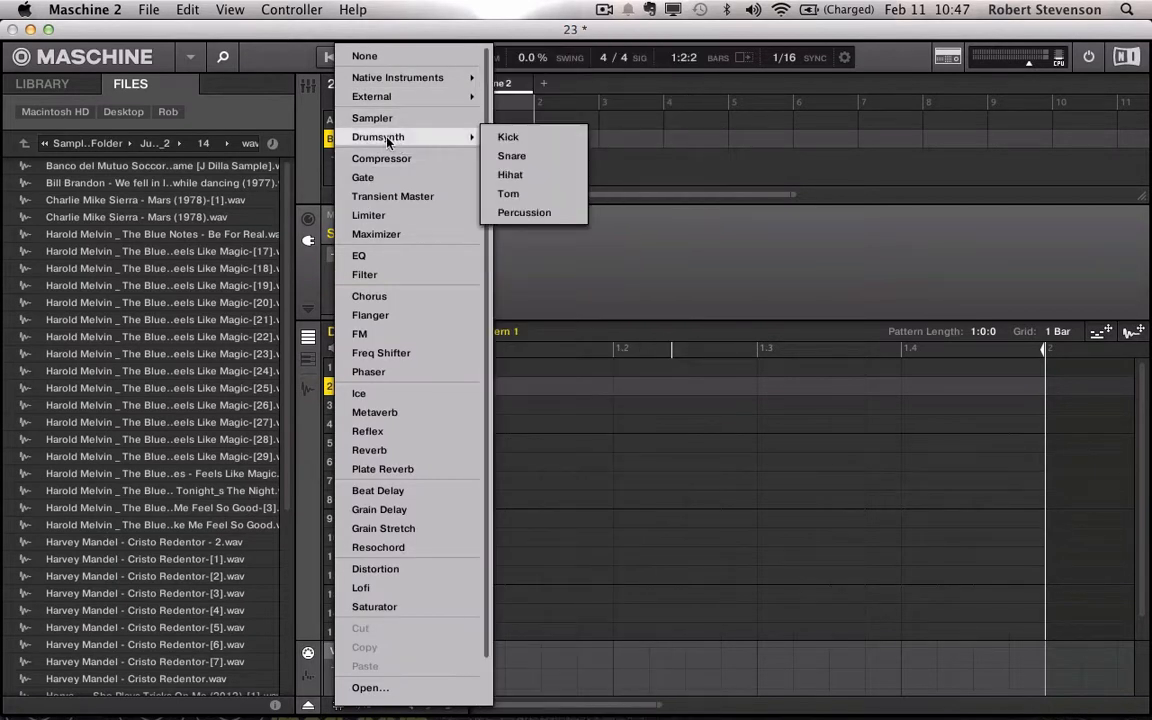
click(525, 156)
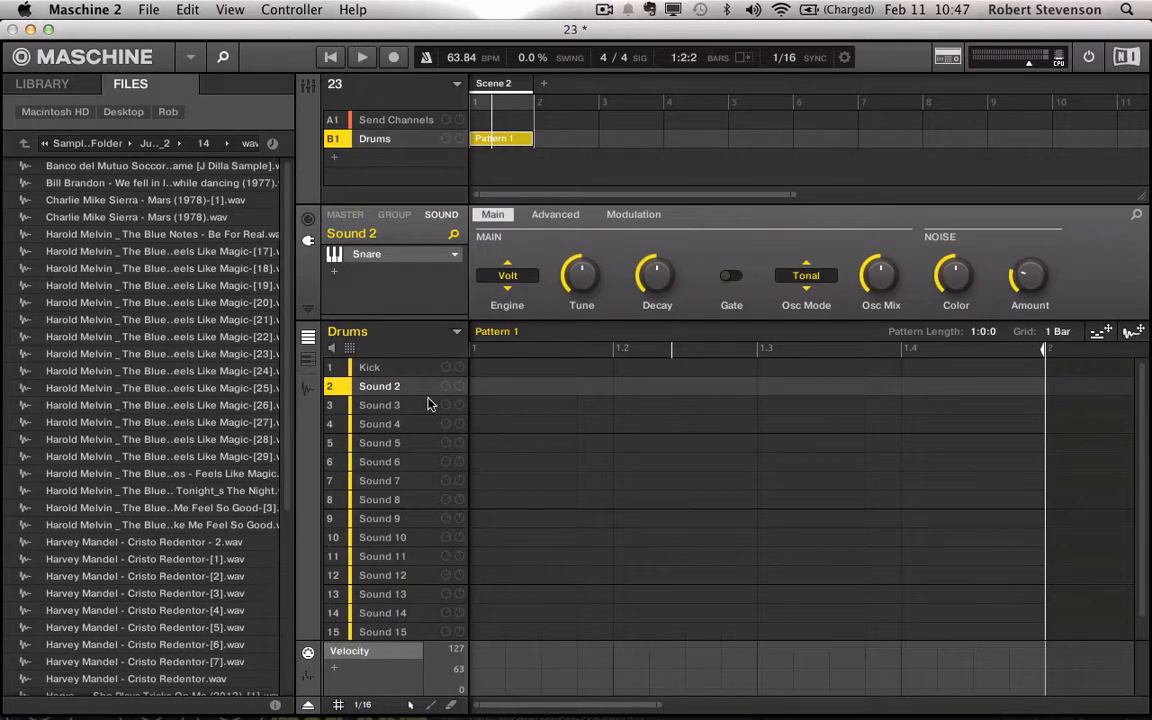
double_click(385, 391)
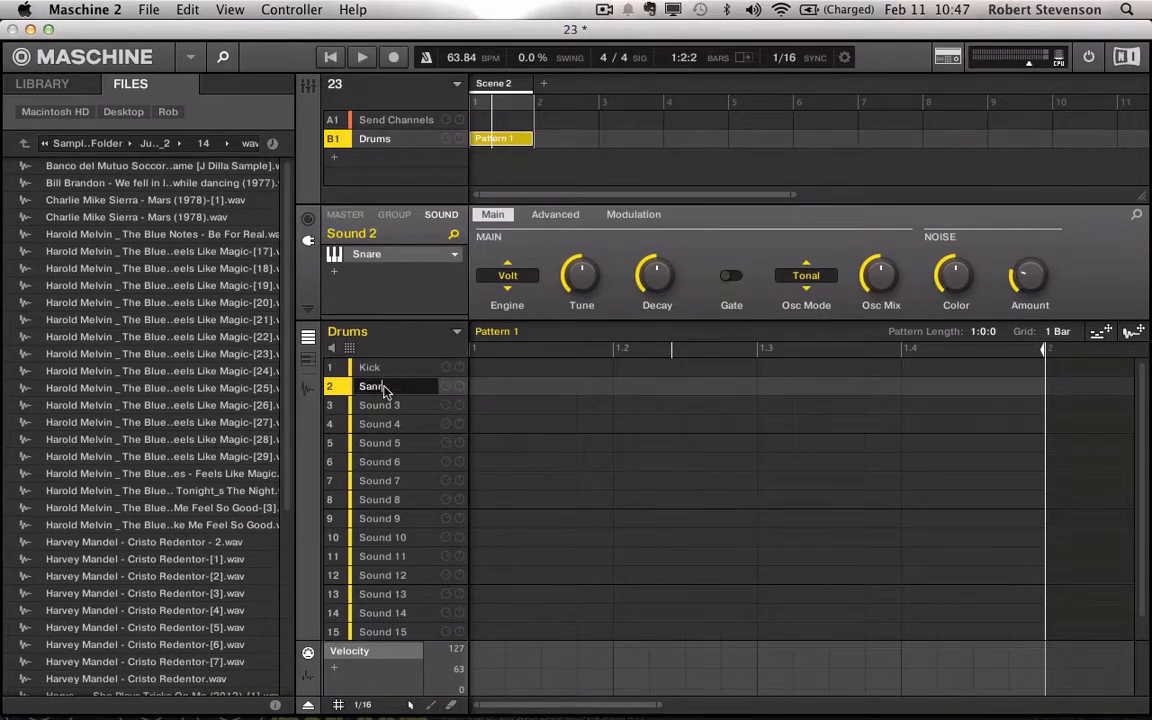
text(Snare)
key(Return)
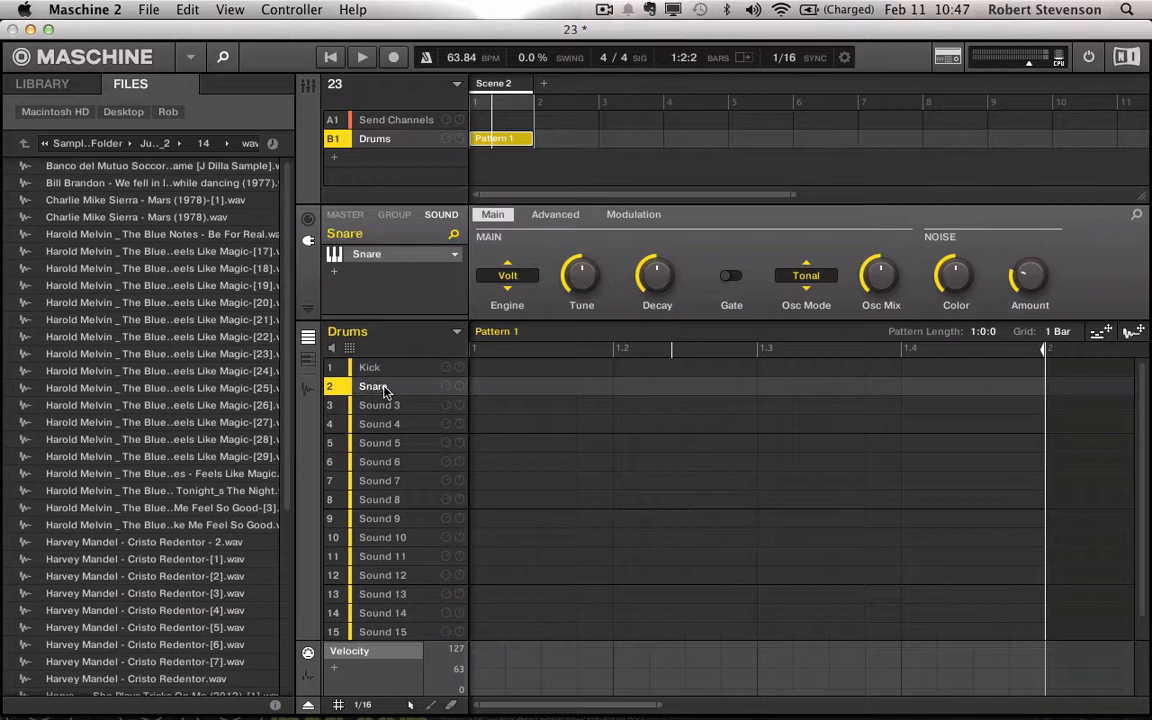
- Switch back and forth between the Kick and Snare sounds to compare their plug-in settings
key(Up)
key(Down)
key(Up)
key(Down)
key(Up)
key(Down)
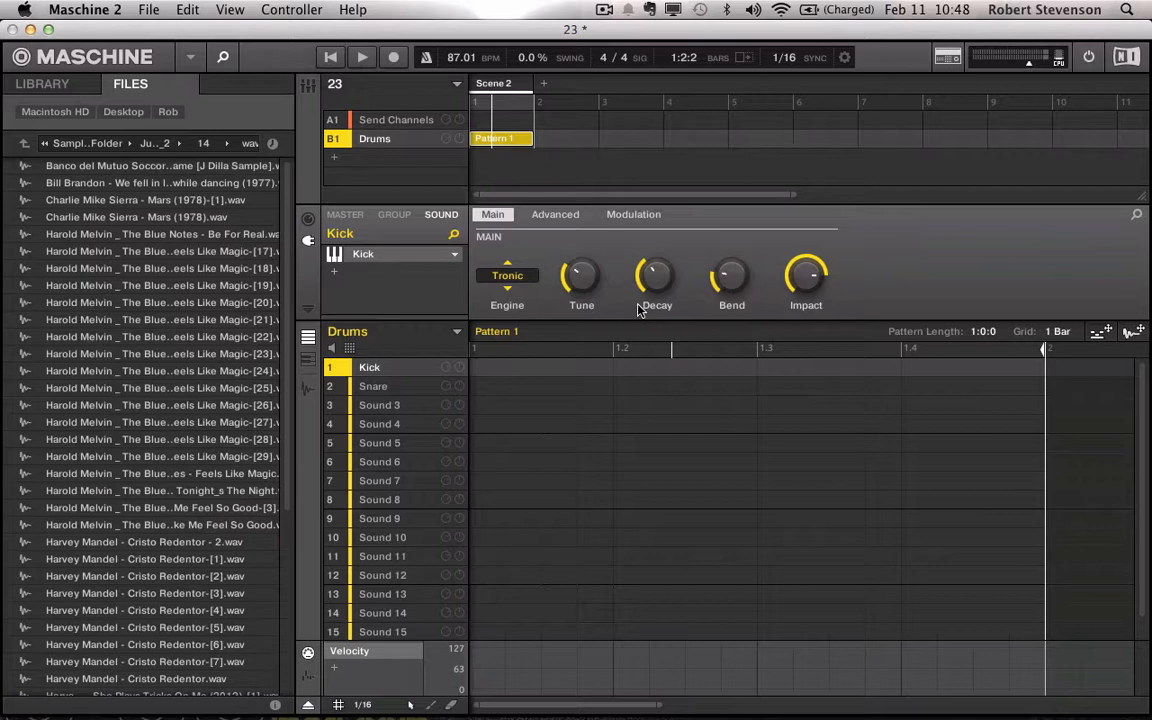
- Record a one-bar kick and snare beat in Pattern 1 at 69.50 BPM, using the Clap engine for the snare
key(super+r)
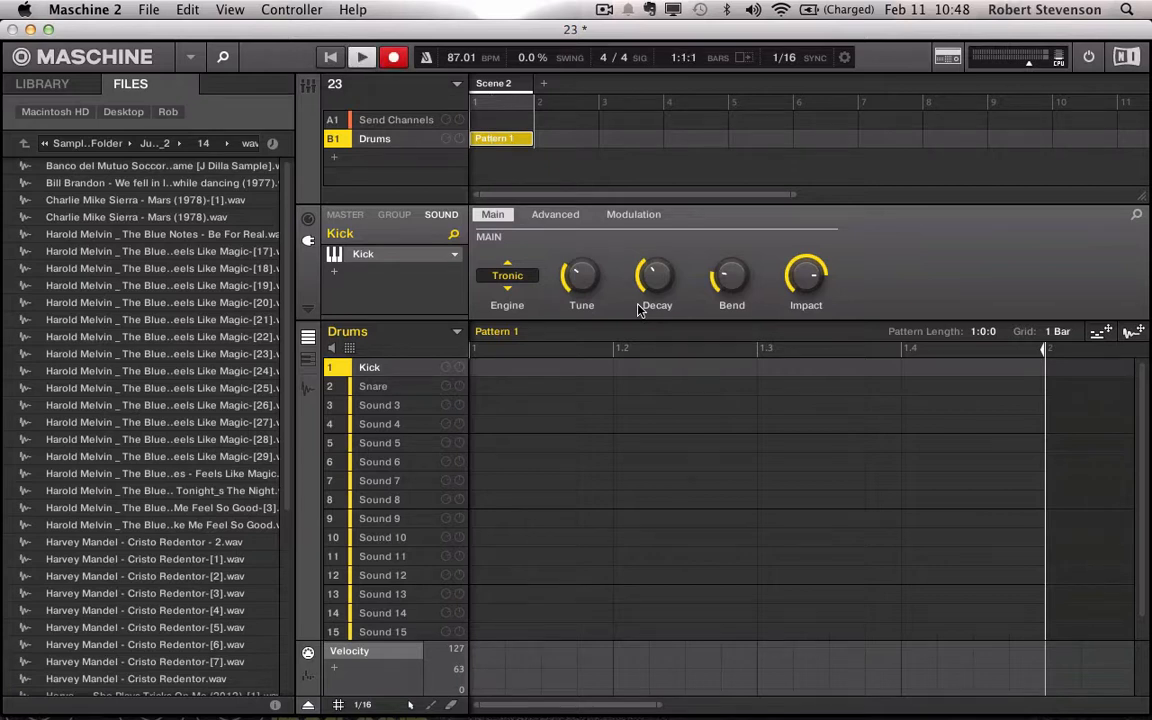
key(super+r)
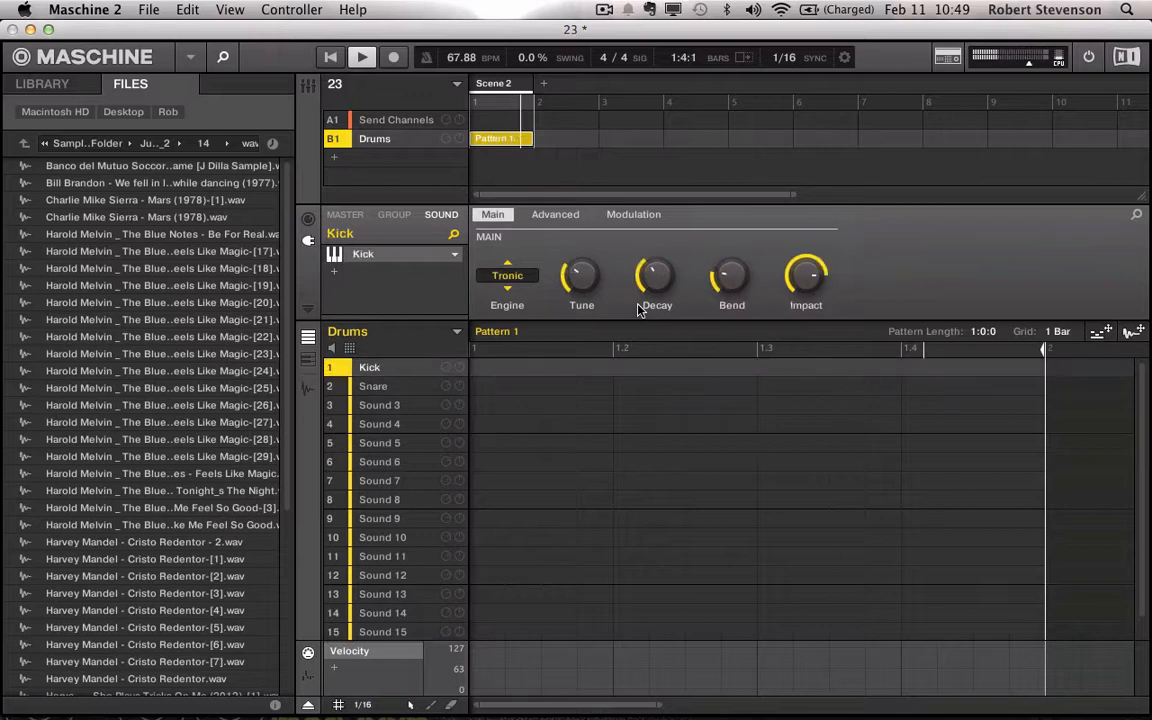
key(space)
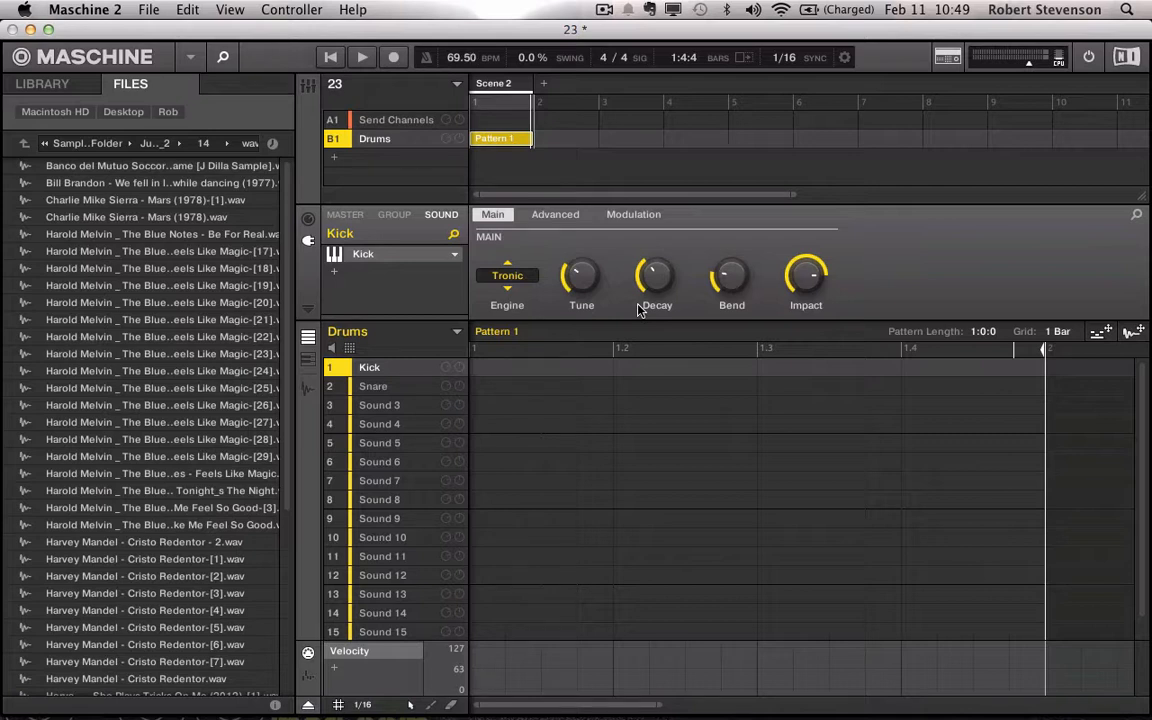
key(space)
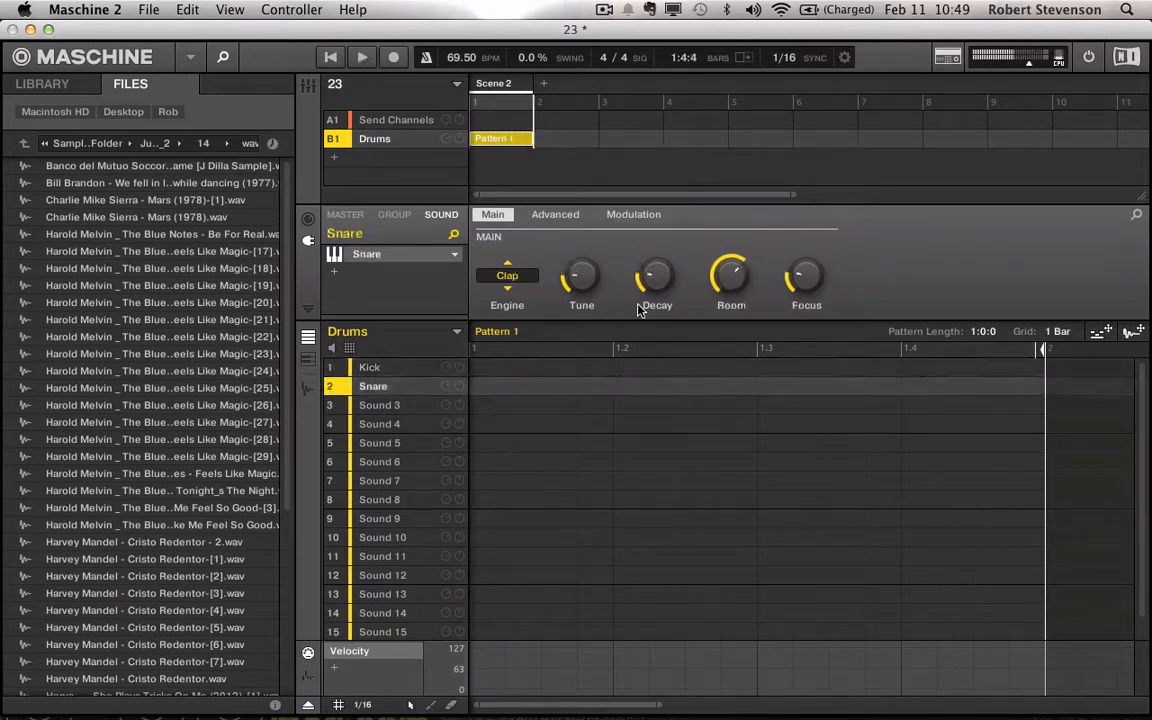
key(r)
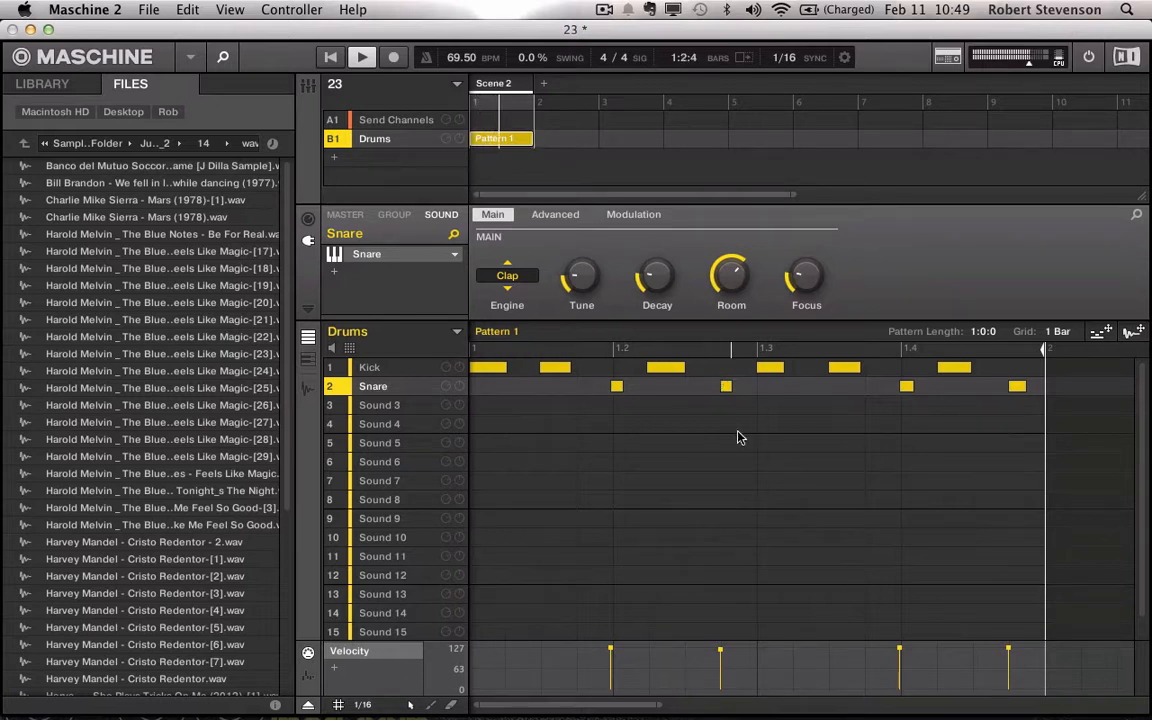
key(XF86AudioRaiseVolume)
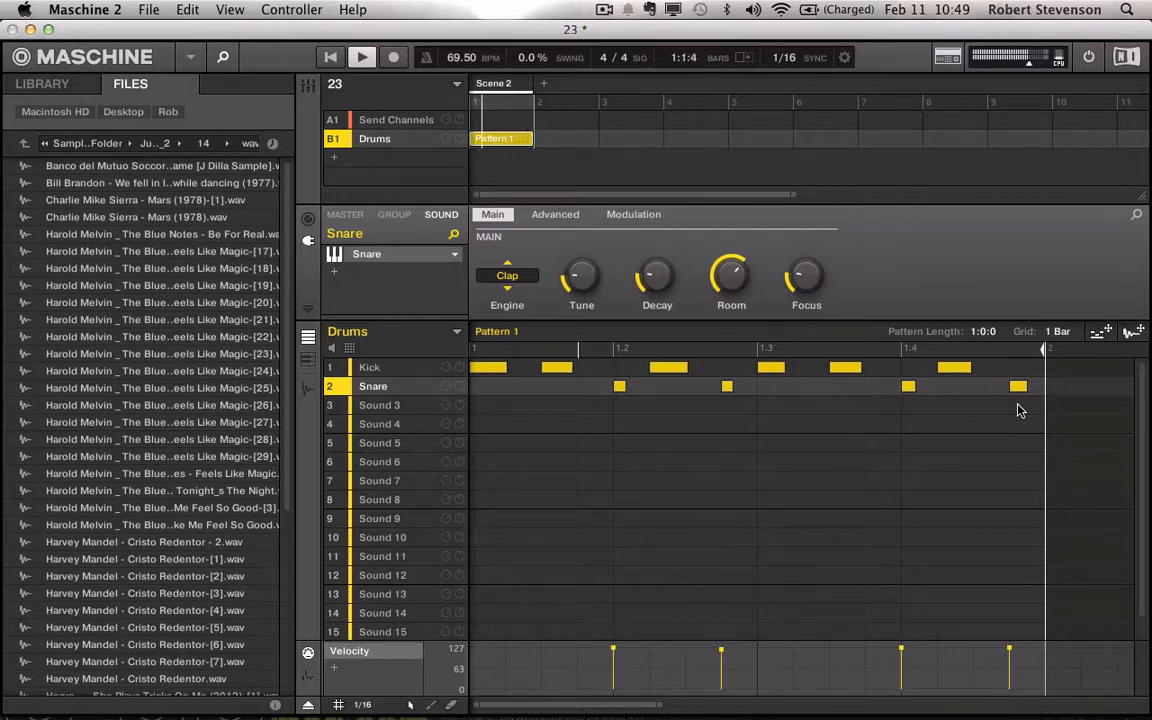
key(XF86AudioRaiseVolume)
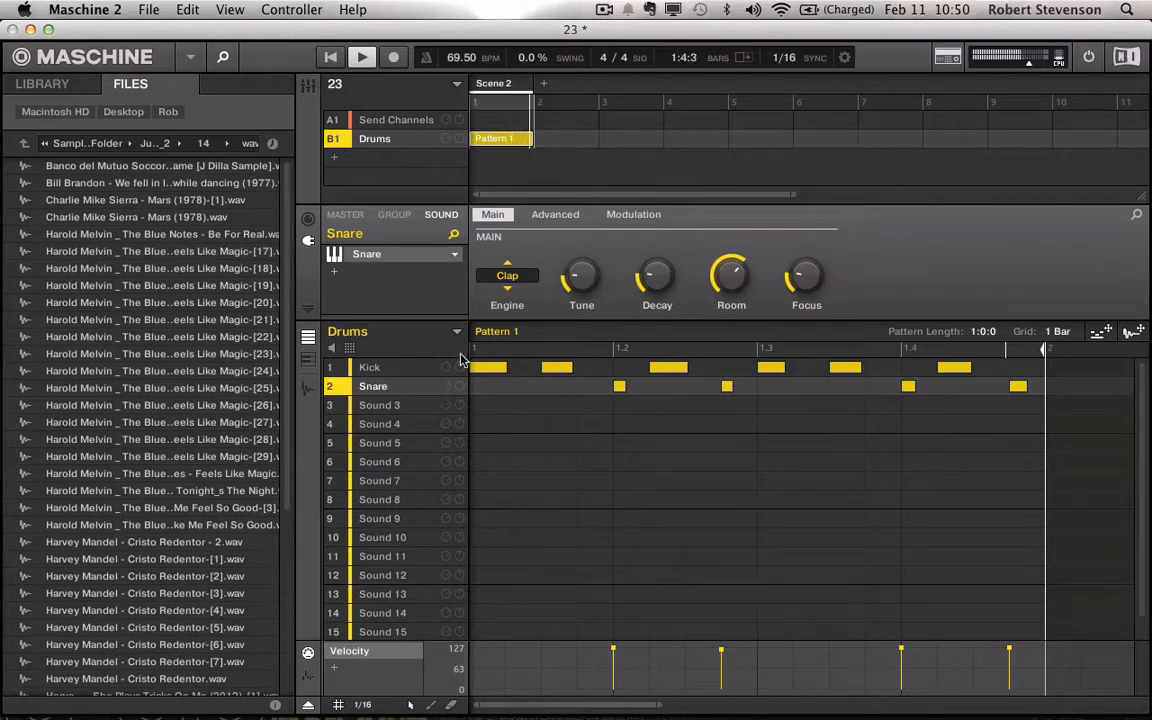
- Load the Drumsynth Snare plug-in on the empty Sound 6 while the pattern plays
click(390, 370)
click(391, 404)
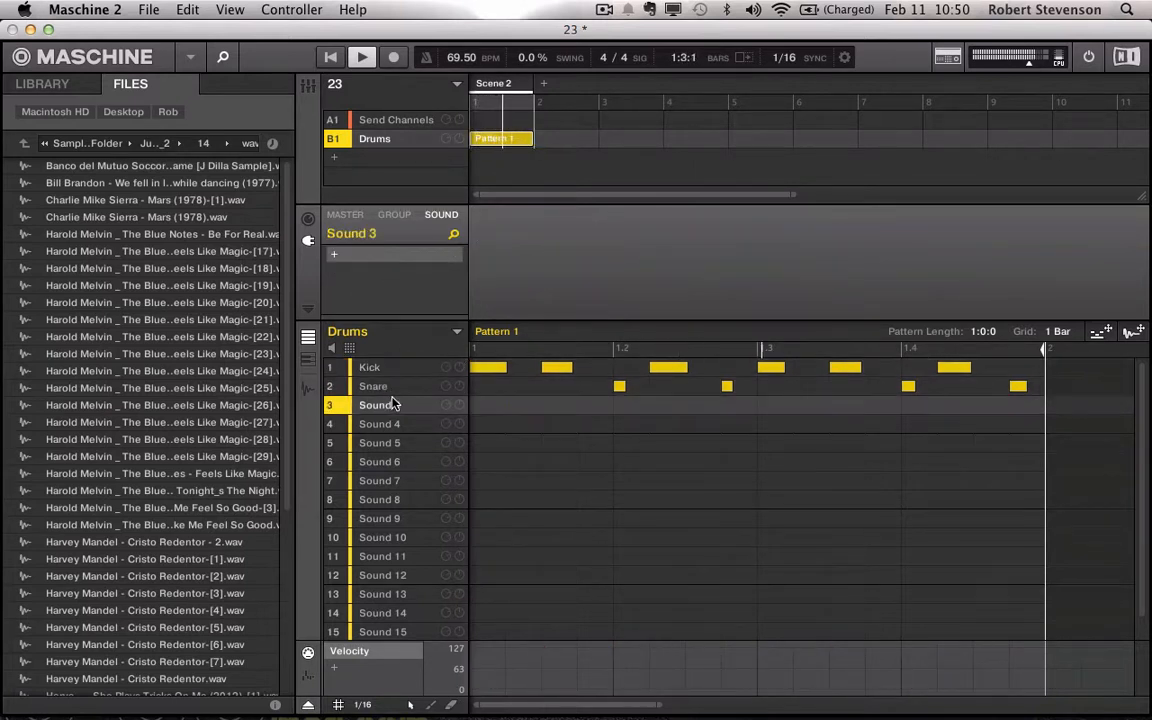
key(Down)
key(Down)
key(Down)
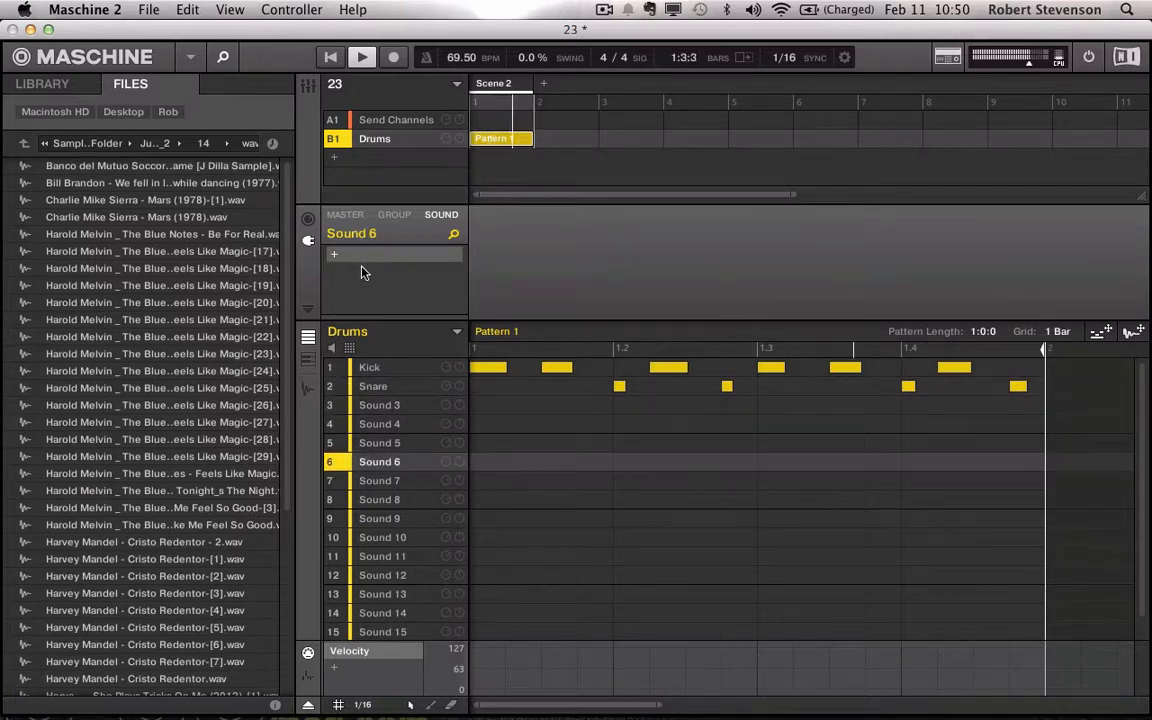
click(337, 258)
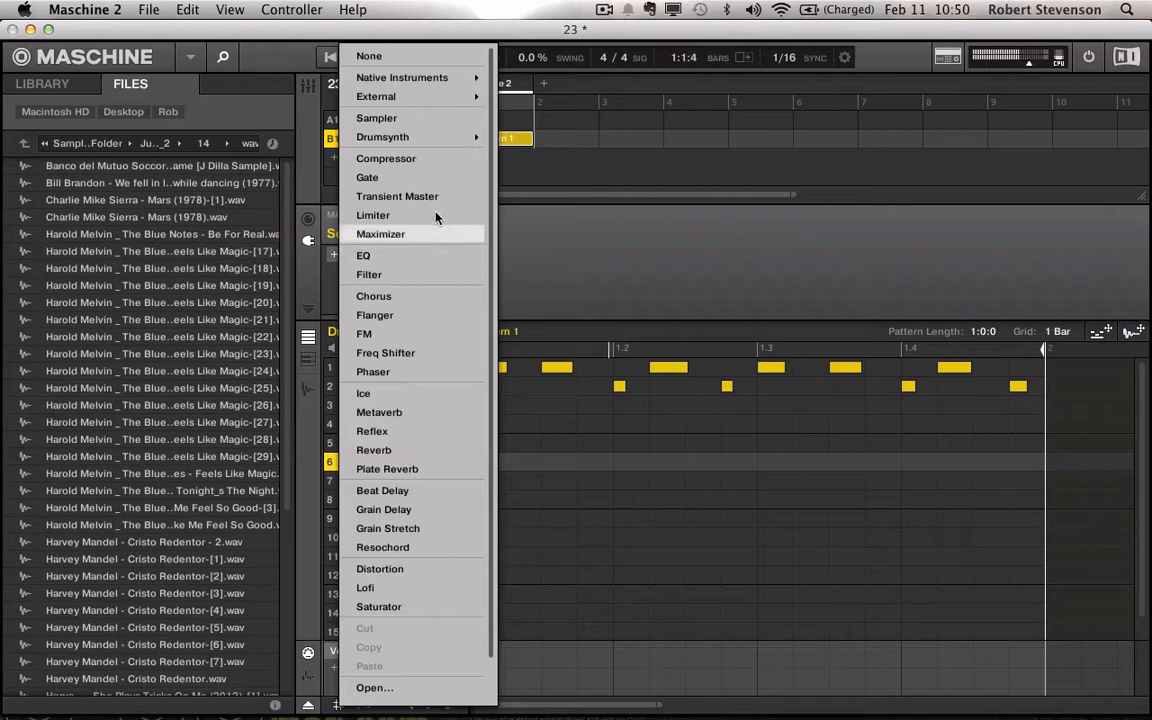
mouse_move(445, 147)
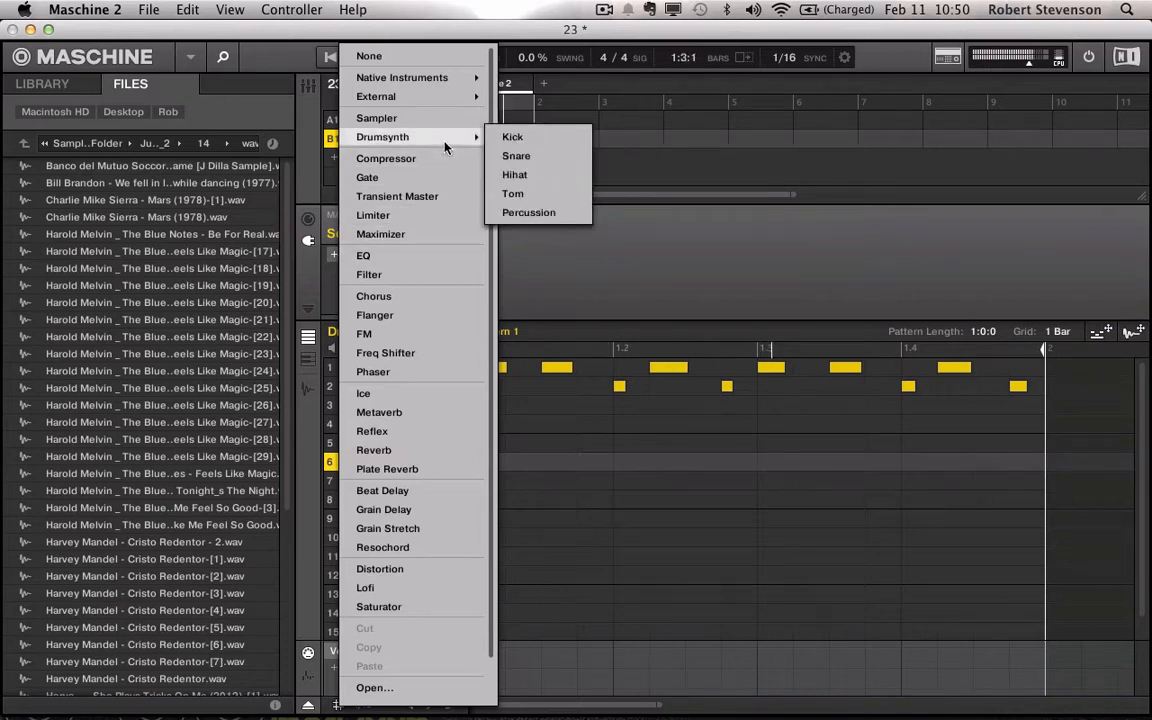
click(525, 156)
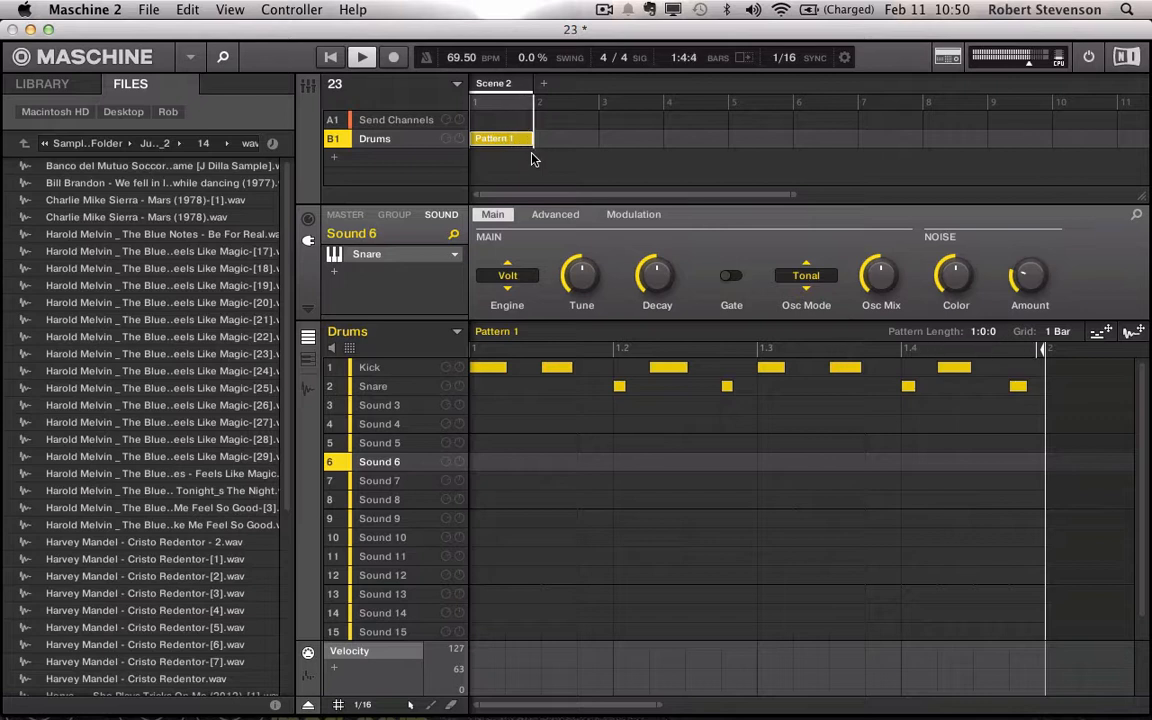
- Copy all the Snare notes in Pattern 1 onto Sound 3
click(406, 392)
drag(1040, 388, 577, 388)
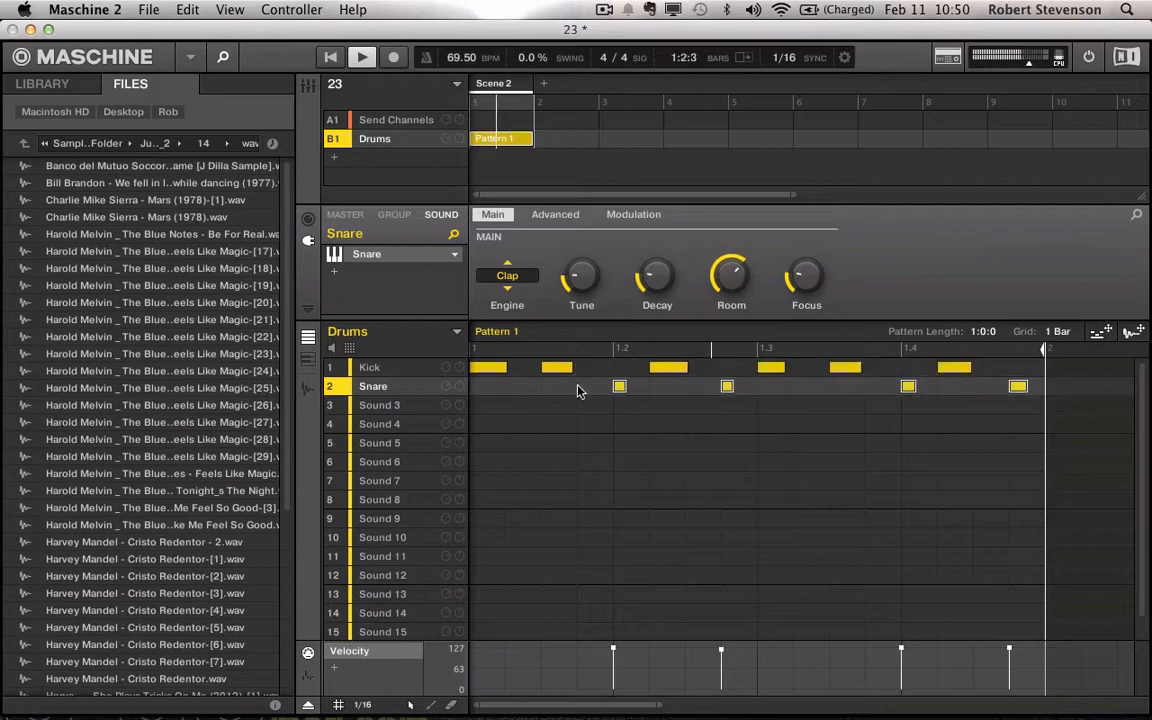
click(421, 410)
key(super+v)
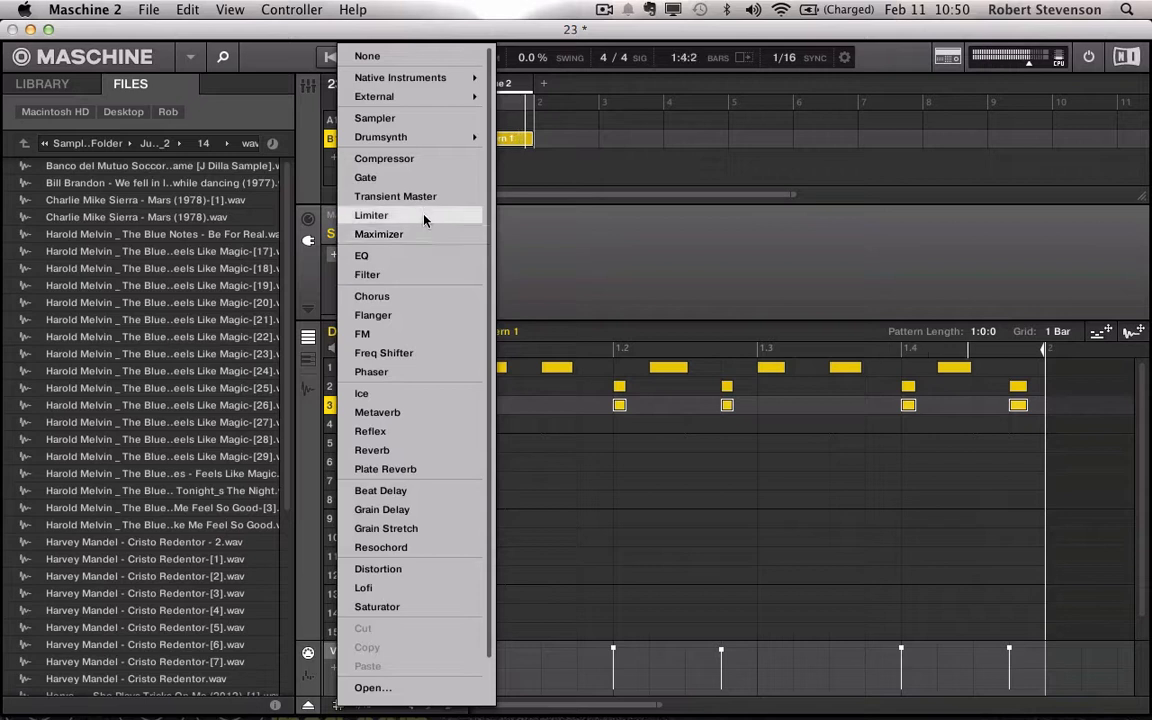
- Load the Drumsynth Snare plug-in on Sound 3, and lower its Tune and Decay while raising the noise Amount
mouse_move(470, 137)
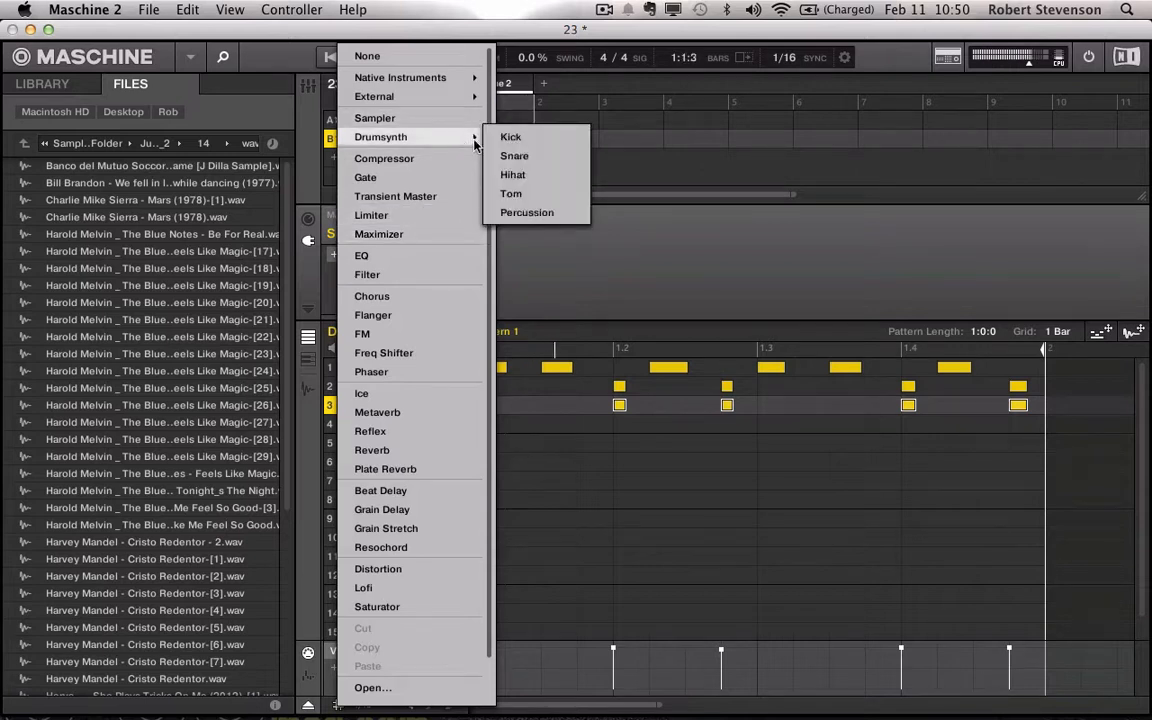
click(531, 157)
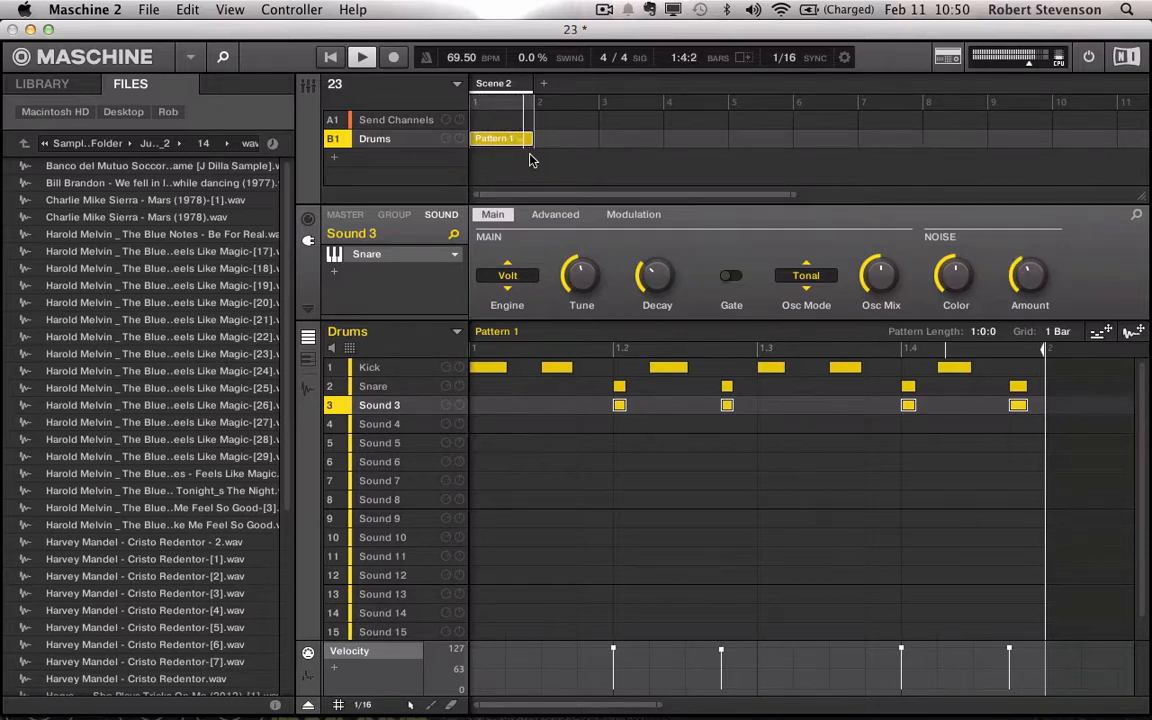
key(Right)
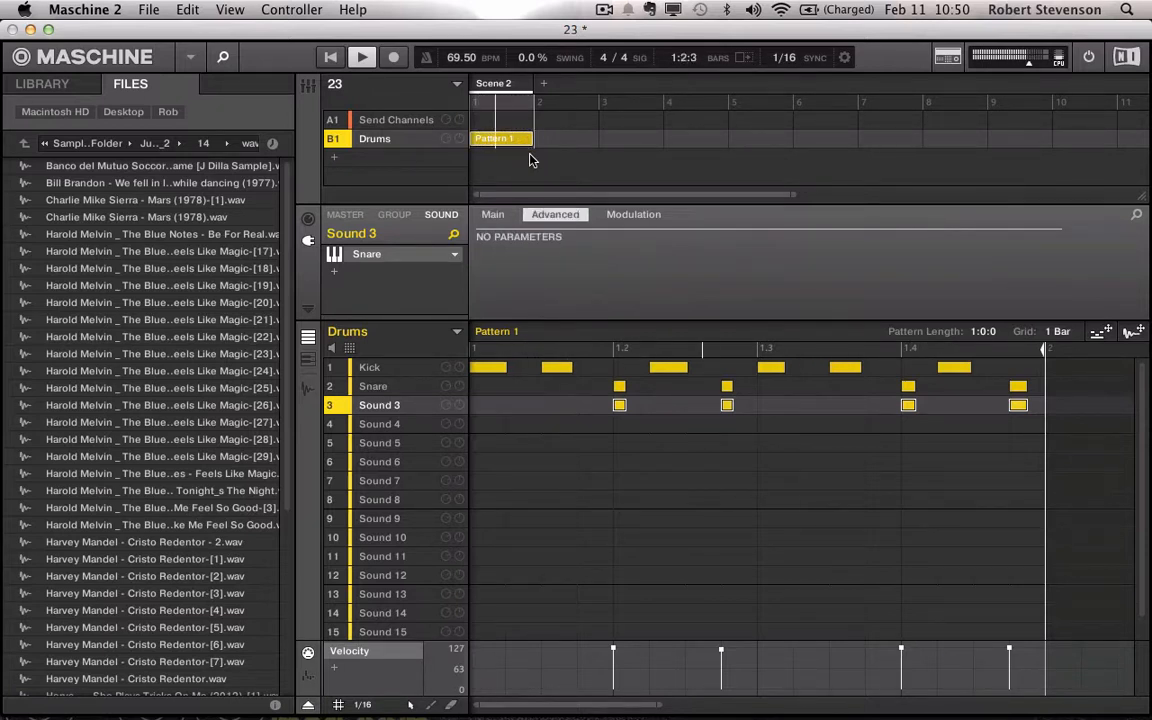
key(Left)
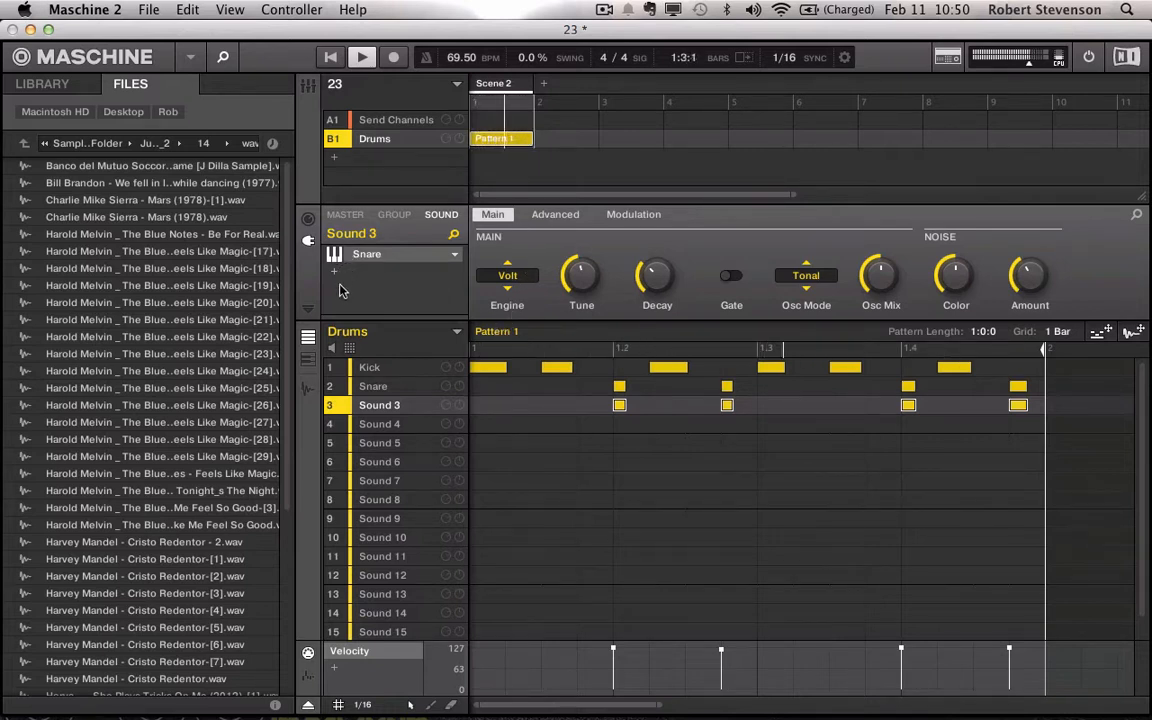
- Add a Transient Master effect to the Kick sound, and raise its Input Gain, Attack and Sustain
click(372, 368)
click(333, 273)
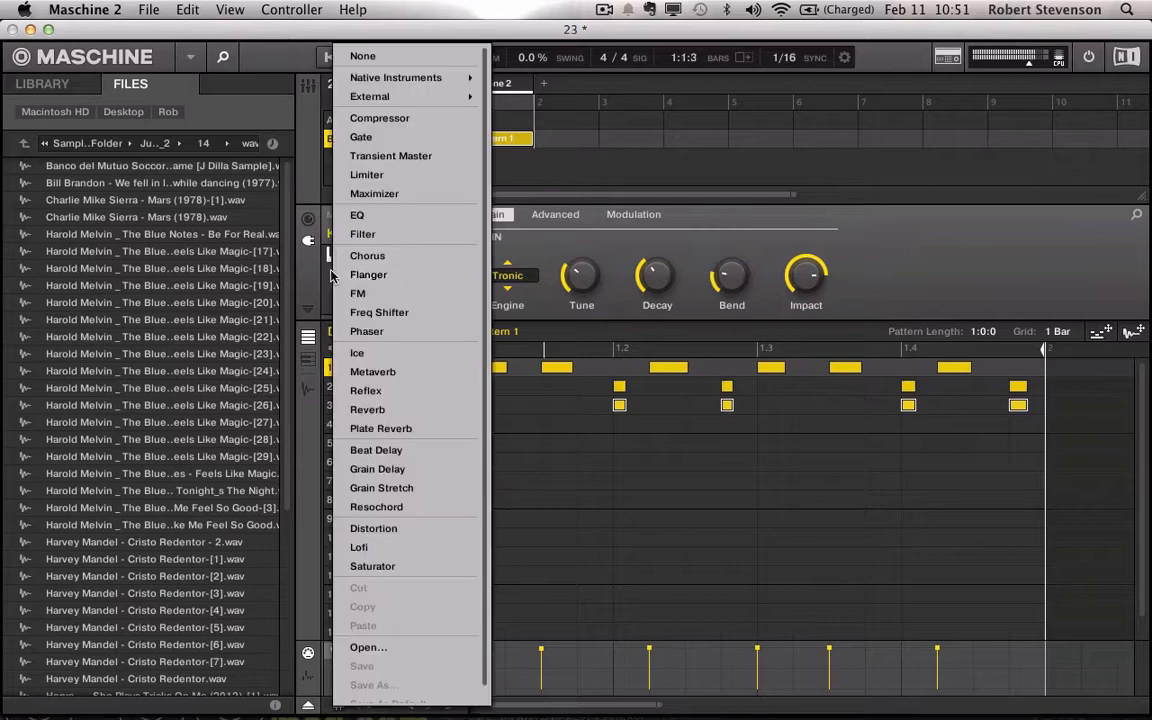
click(396, 157)
mouse_move(512, 291)
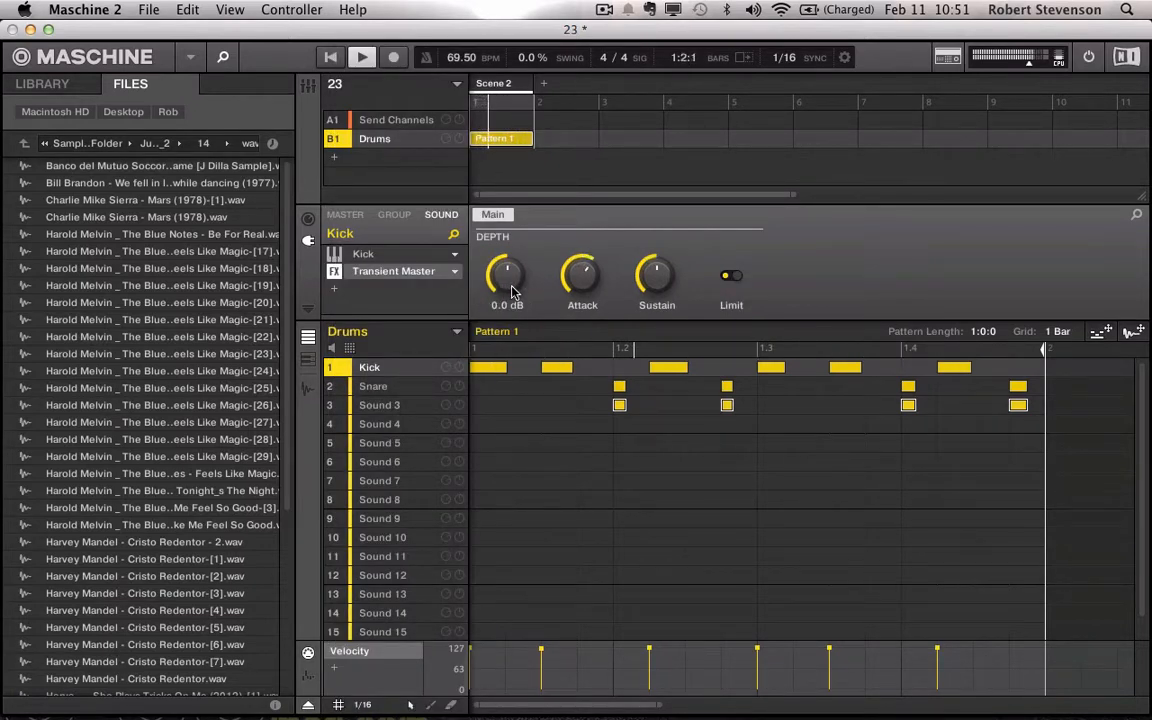
drag(512, 291, 512, 291)
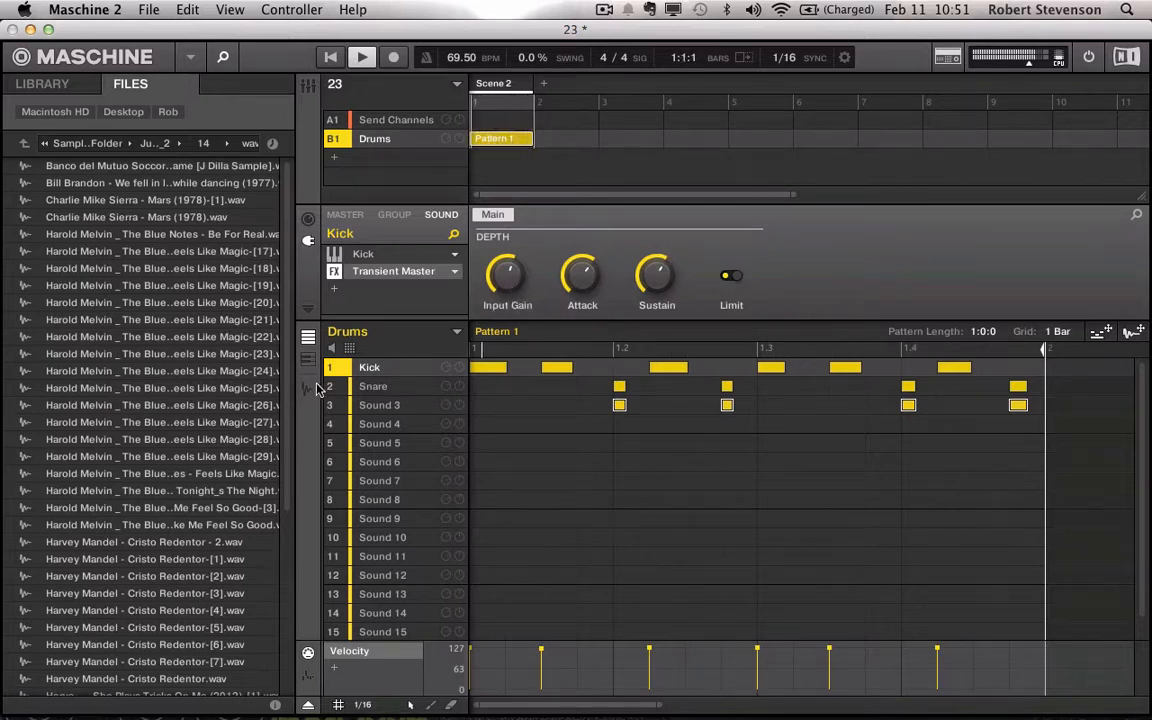
- Add a Transient Master effect to Sound 3, and raise its Input Gain, Attack and Sustain
click(372, 386)
click(390, 405)
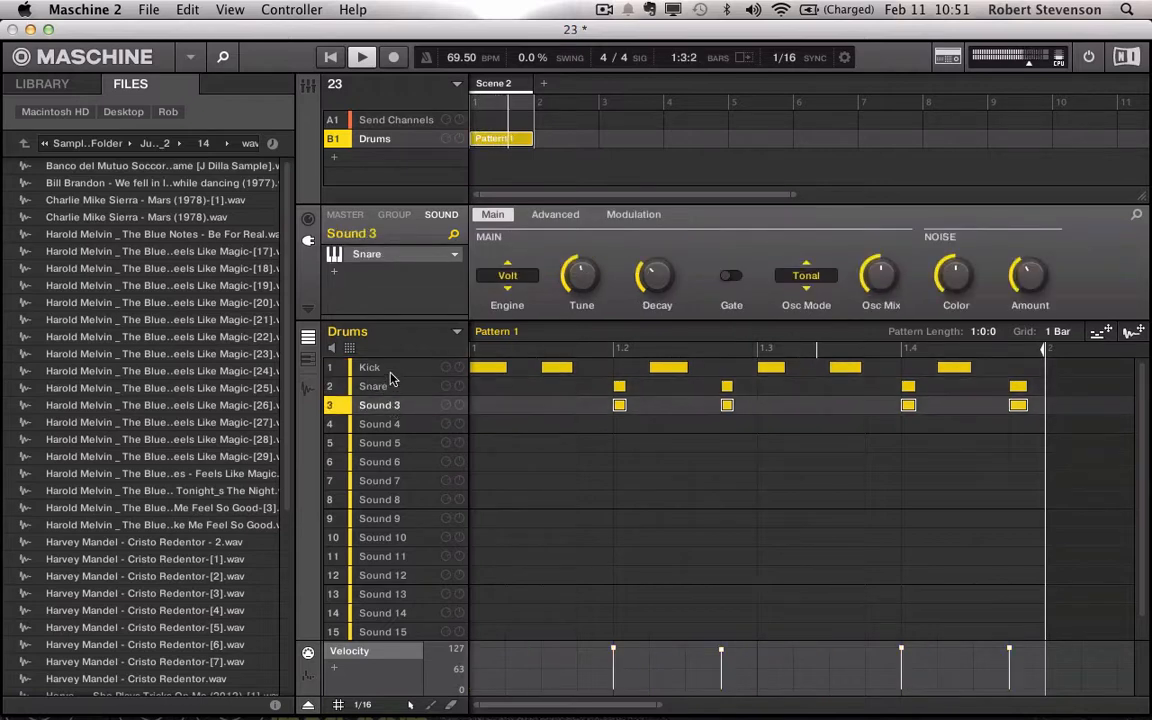
click(331, 250)
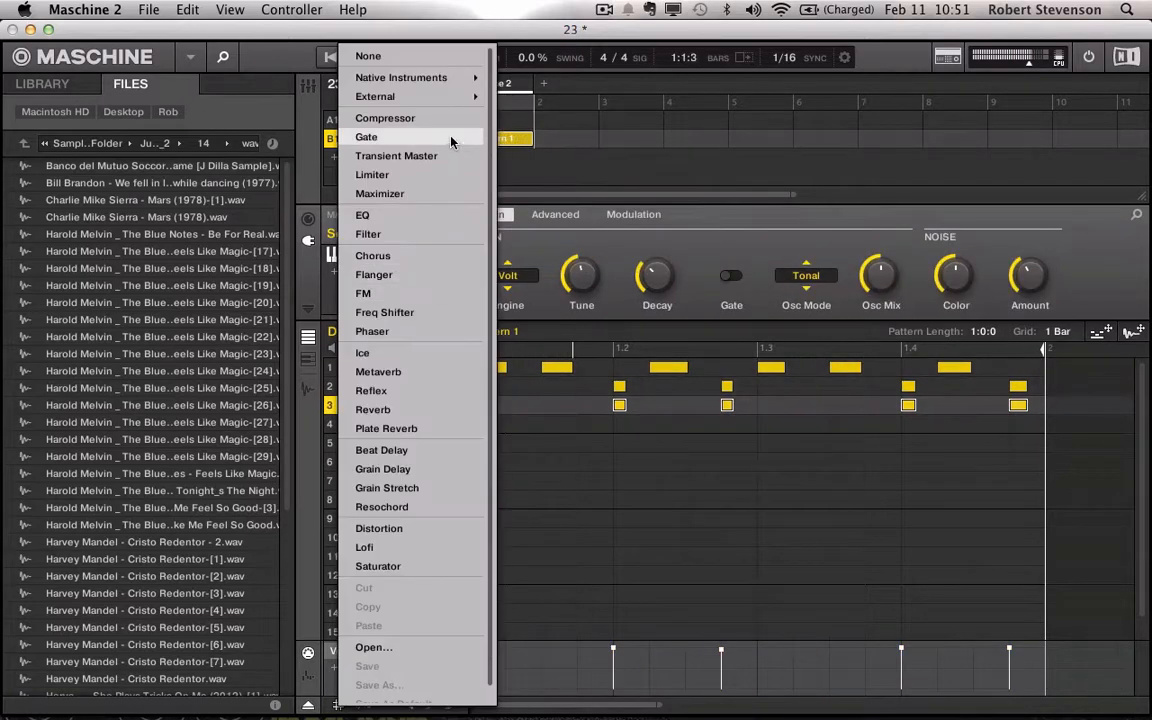
click(425, 156)
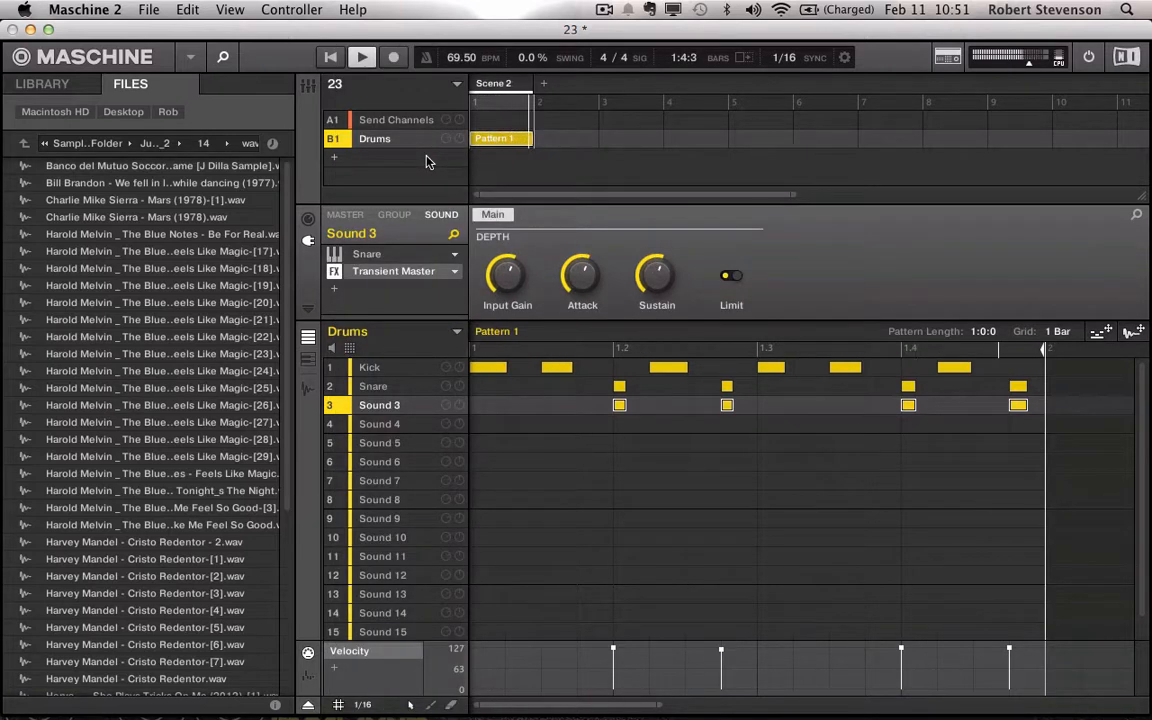
- Set the Kick sound's Aux 1 destination to the NY Compression-1 send channel
click(397, 390)
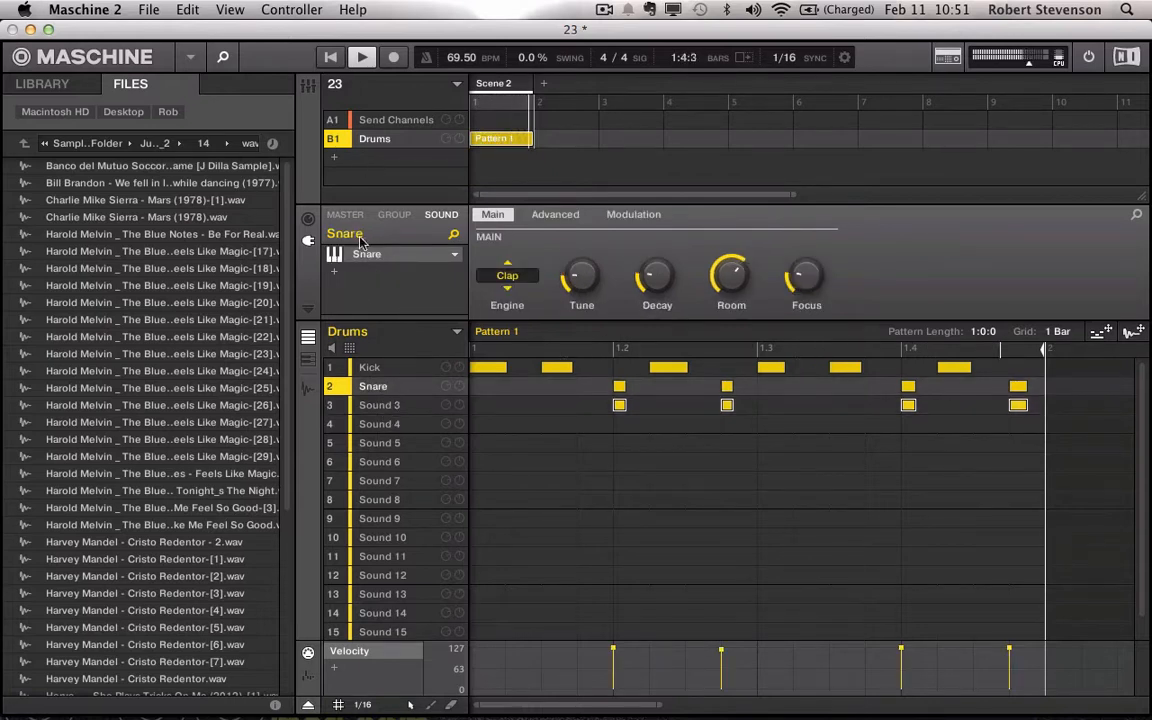
click(368, 367)
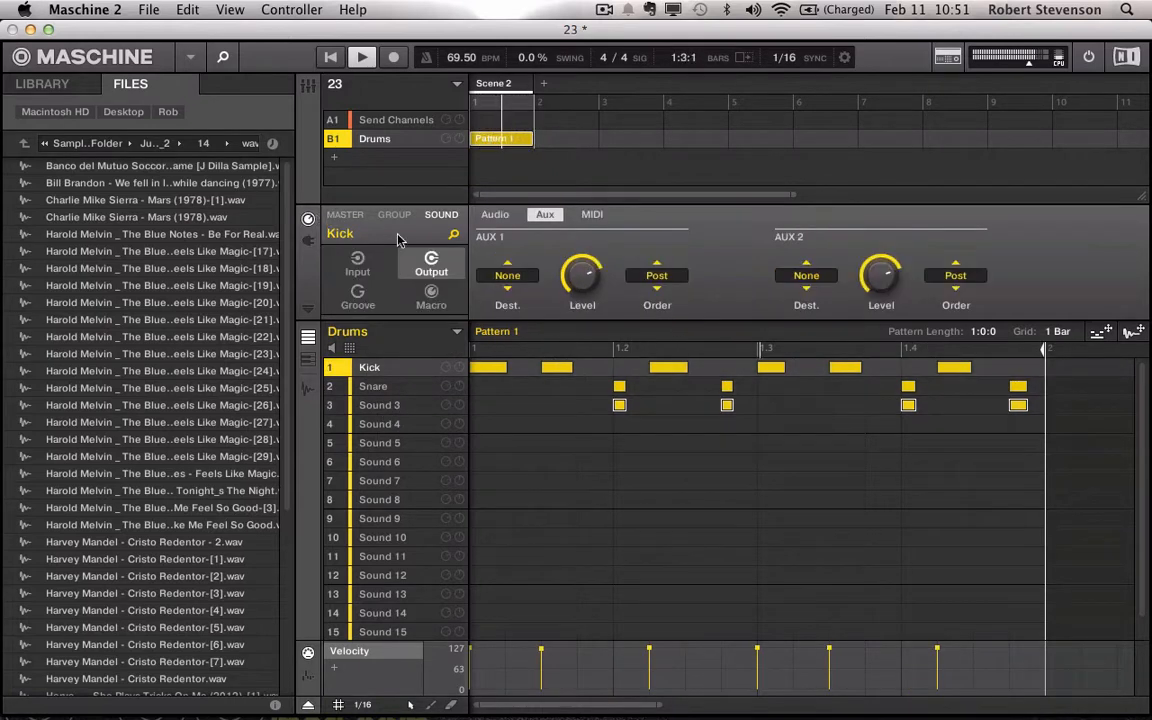
click(507, 275)
click(595, 302)
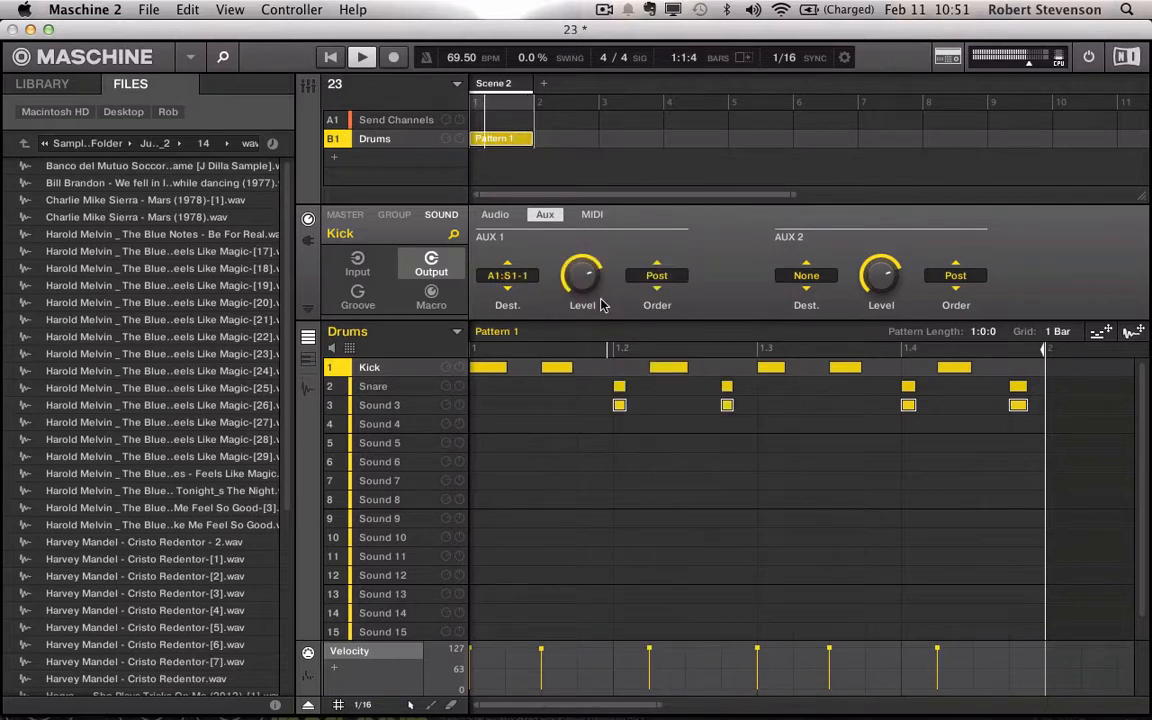
- Set the Aux 1 destination of Snare and Sound 3 to Send Channels : Reverb (wide)-1, and lower both send levels
click(372, 387)
click(508, 275)
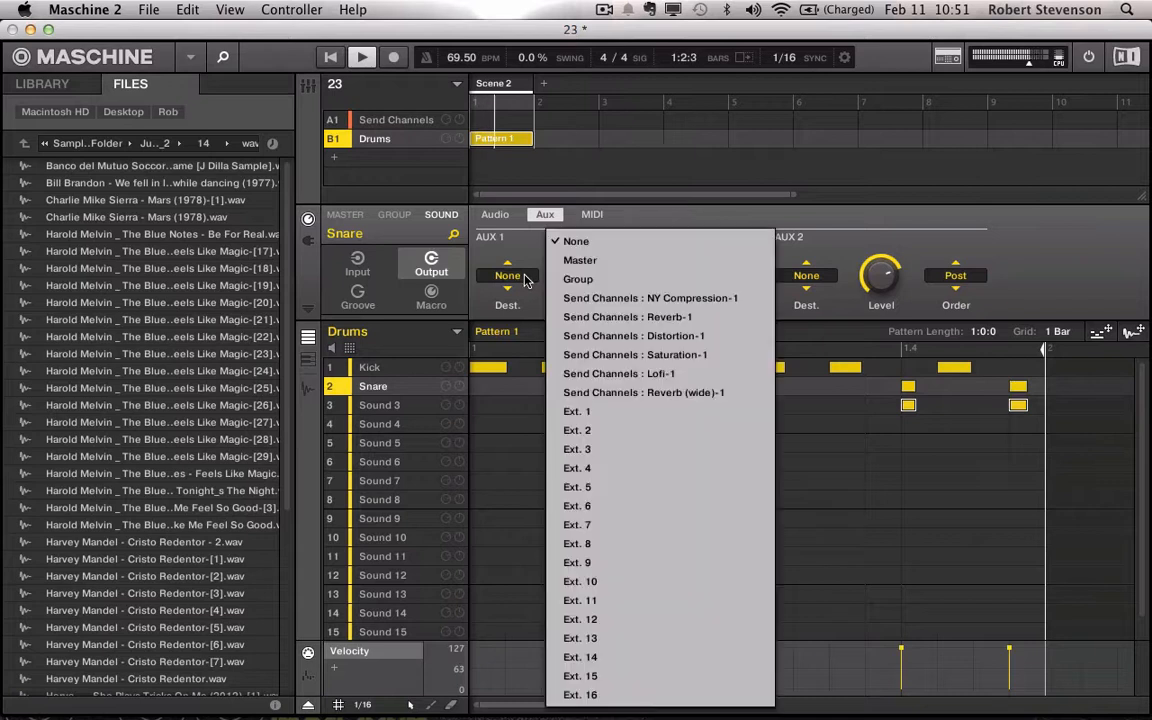
click(650, 392)
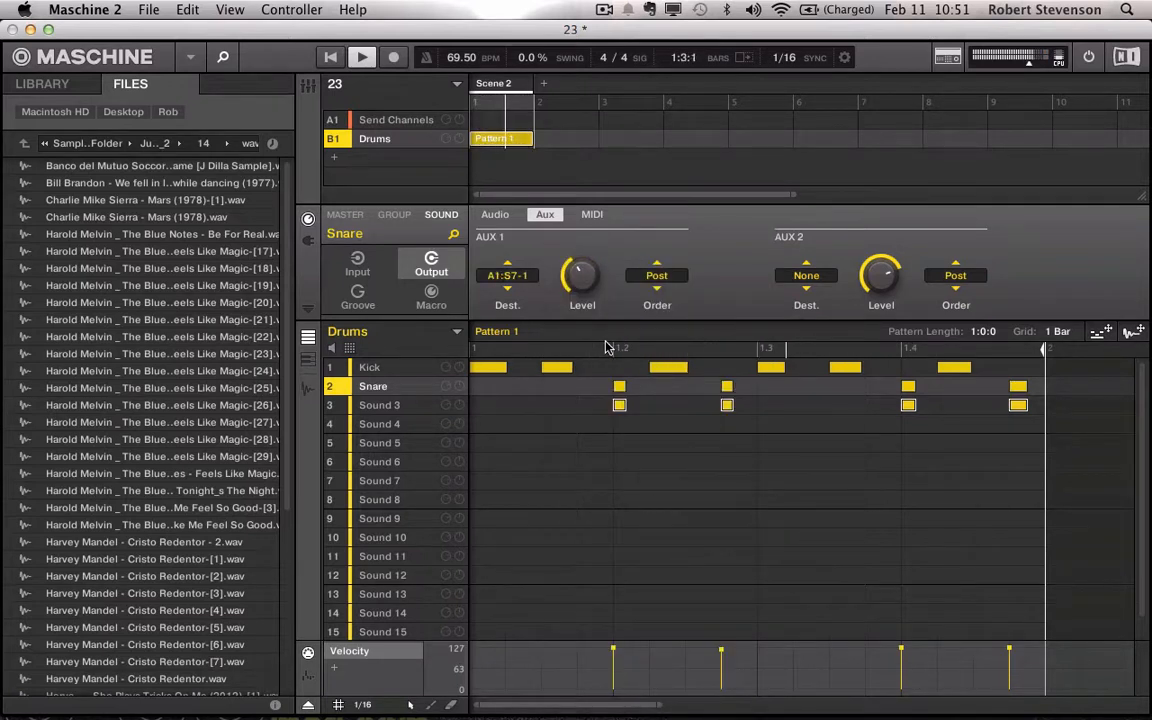
click(380, 405)
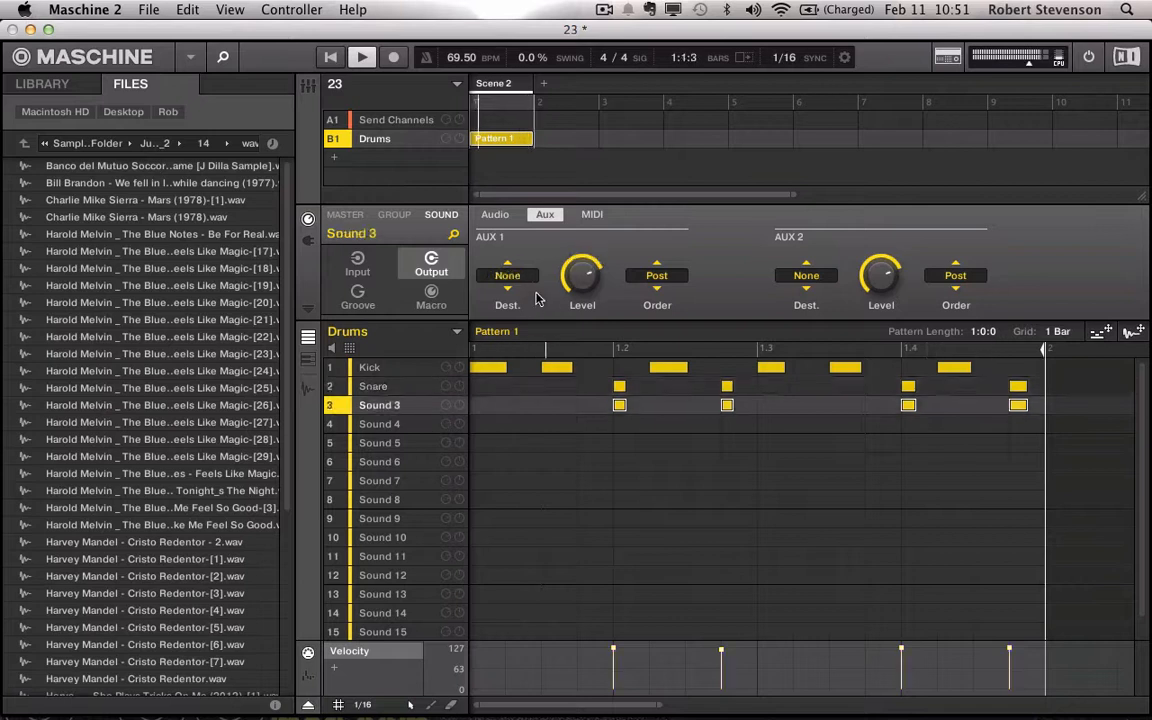
click(508, 275)
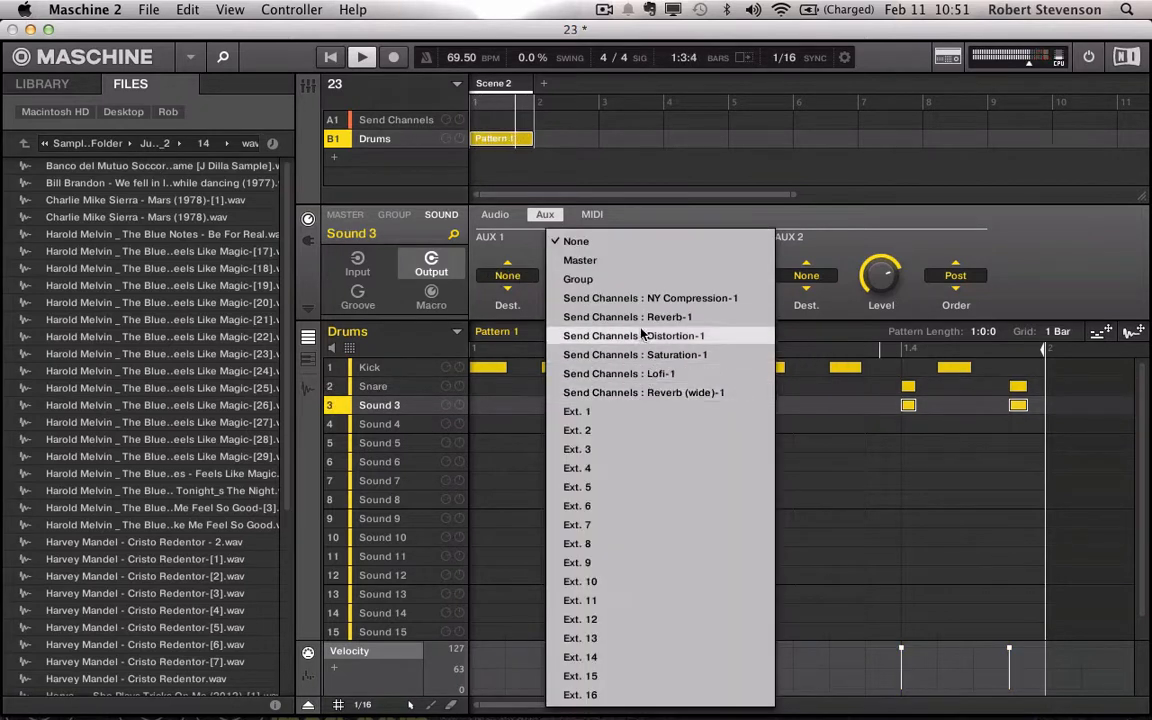
click(645, 392)
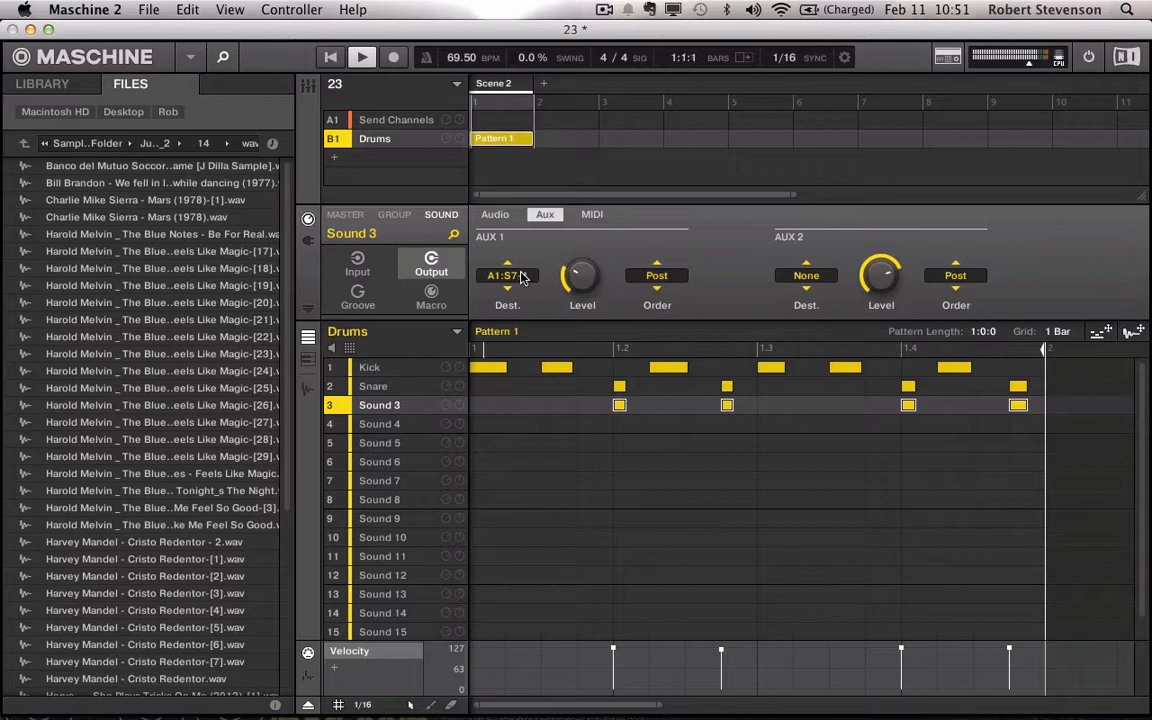
- Load the Drumsynth Hihat plug-in on Sound 4
click(415, 423)
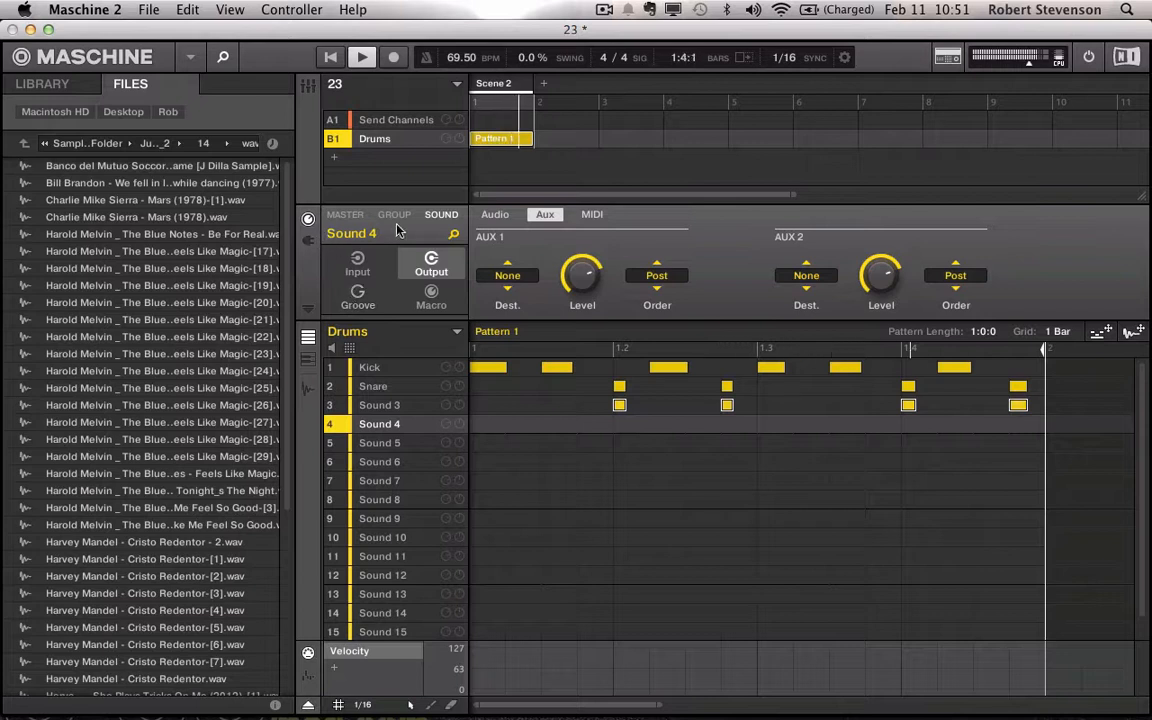
click(309, 241)
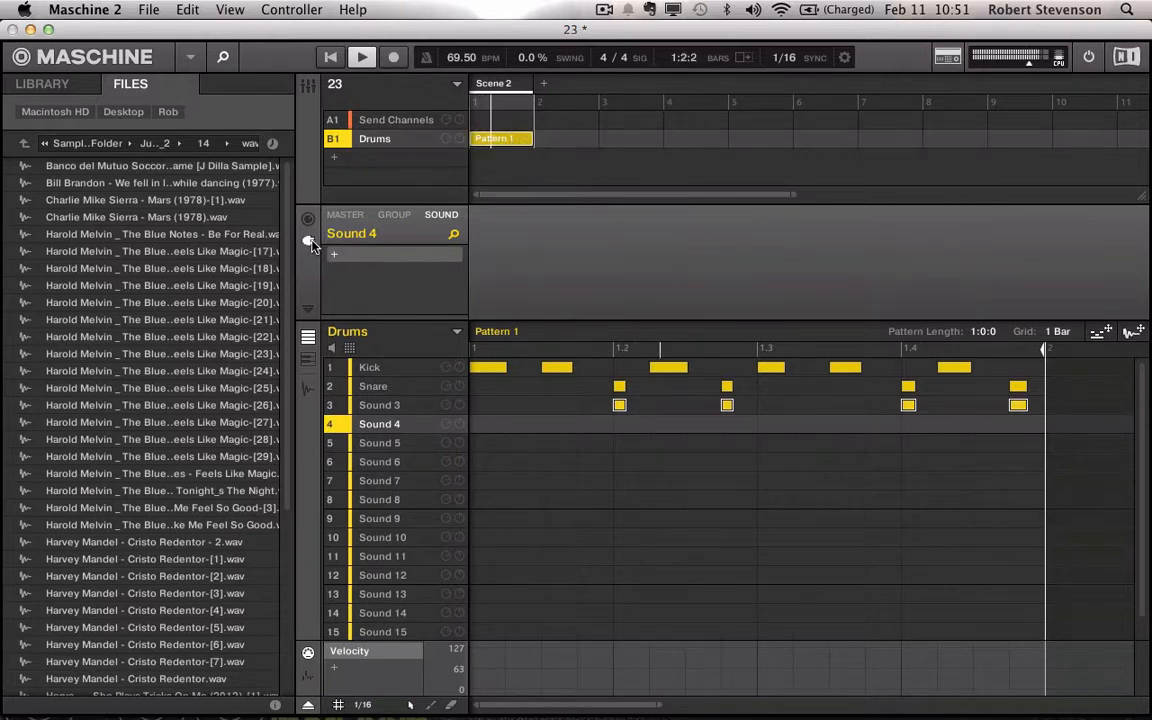
click(337, 258)
mouse_move(445, 136)
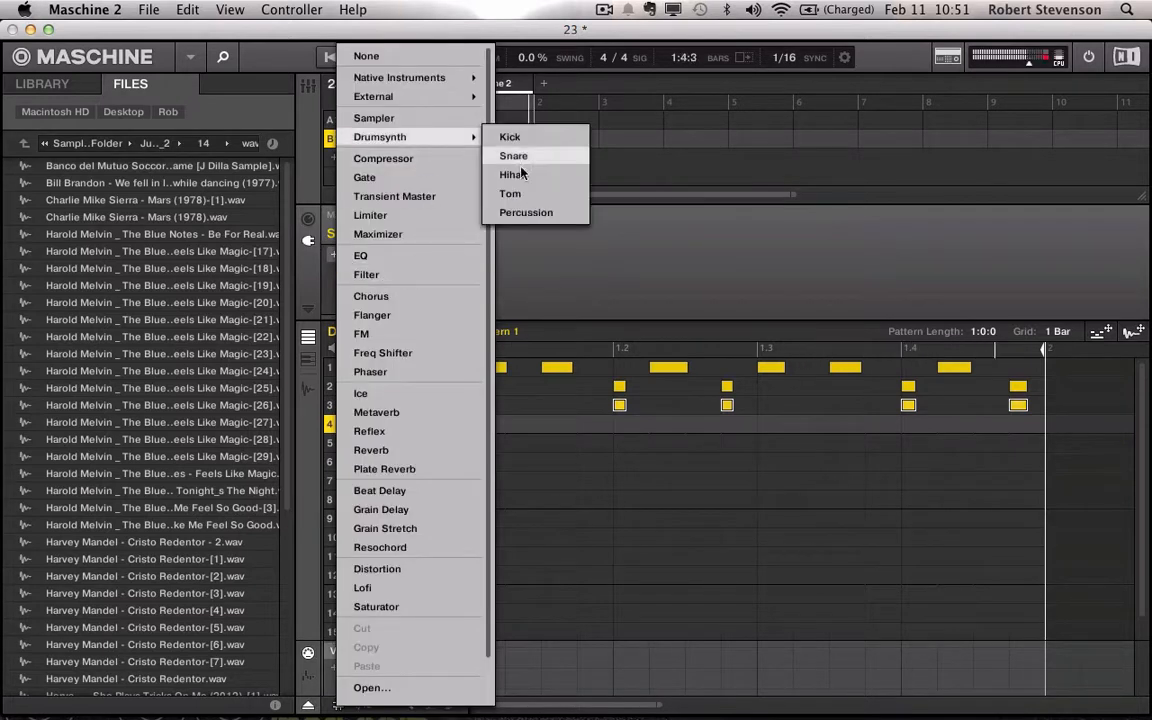
click(545, 175)
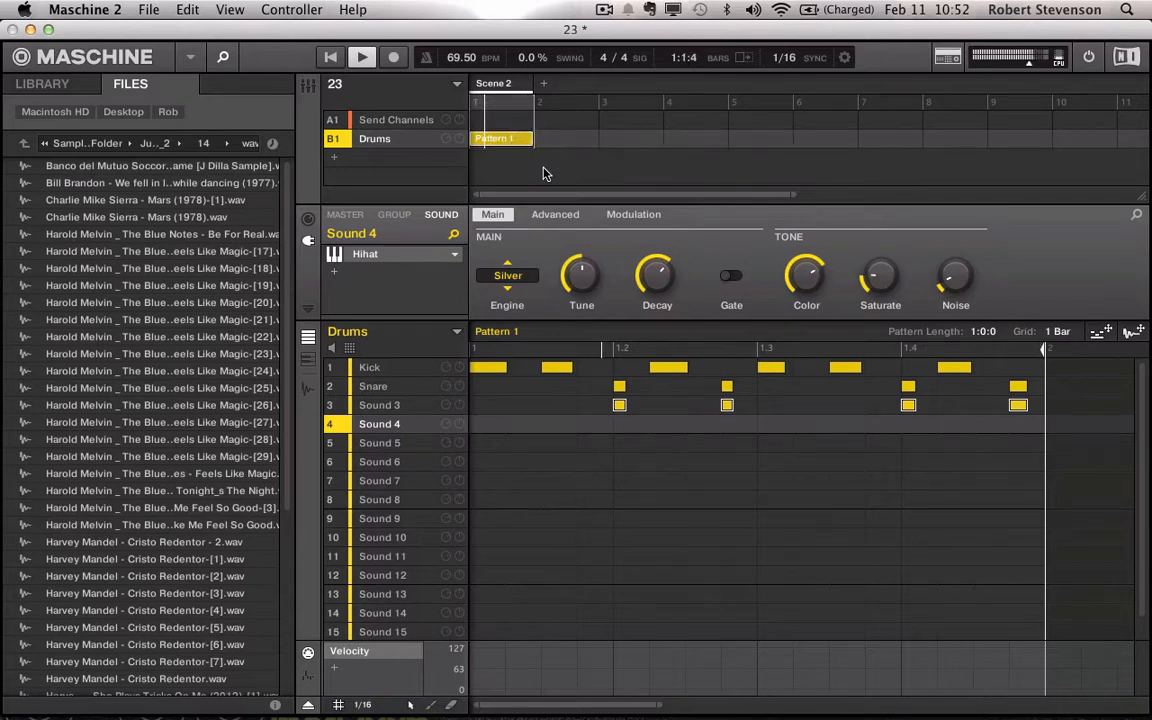
- Record an eight-note off-beat hi-hat part on Sound 4 after undoing the first take, and set the Hihat to the Memory engine with lower Tune and Decay
key(r)
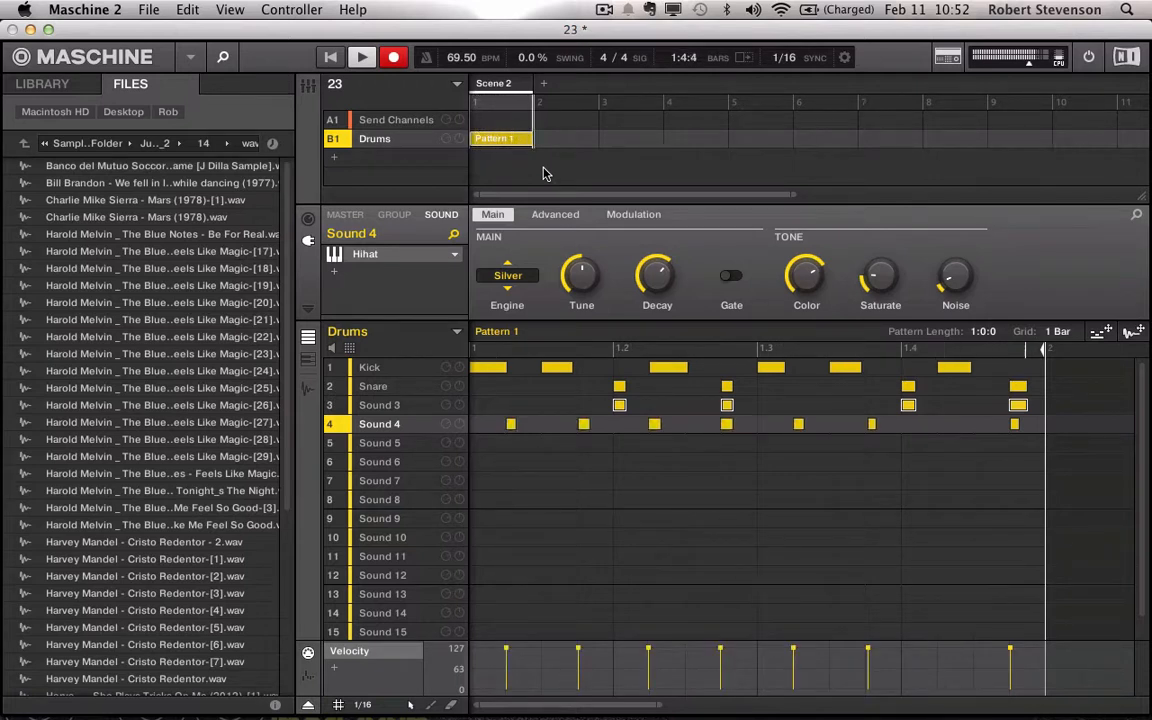
key(super+z)
key(r)
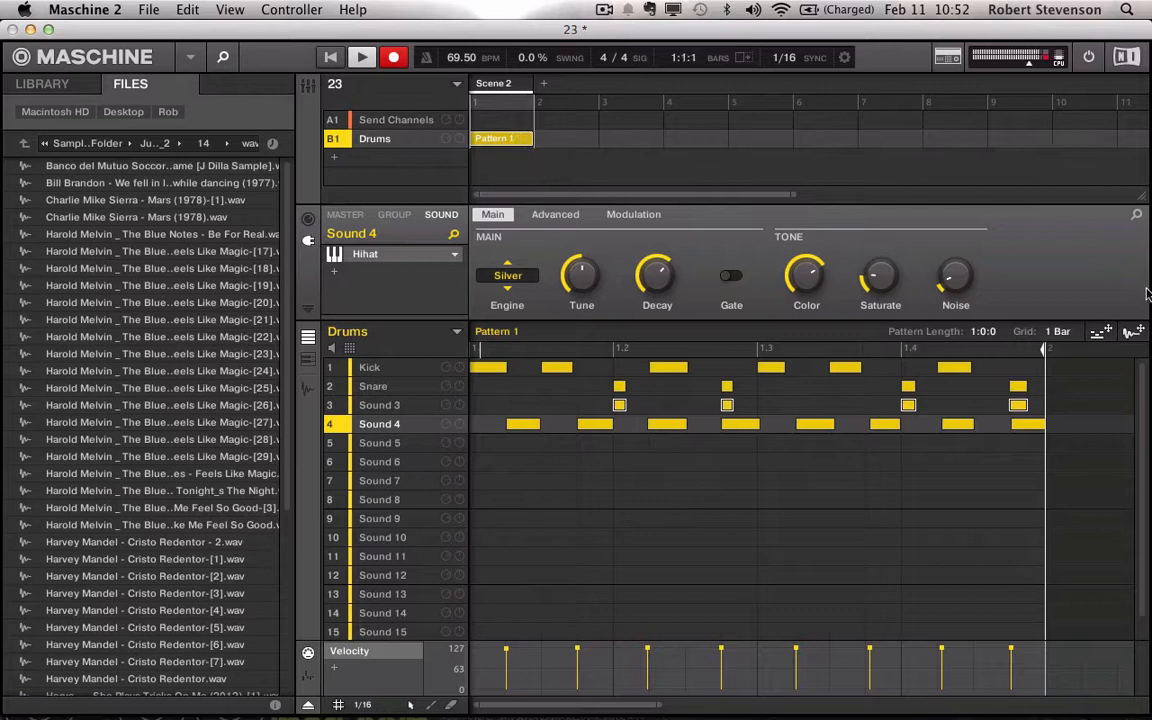
click(1040, 449)
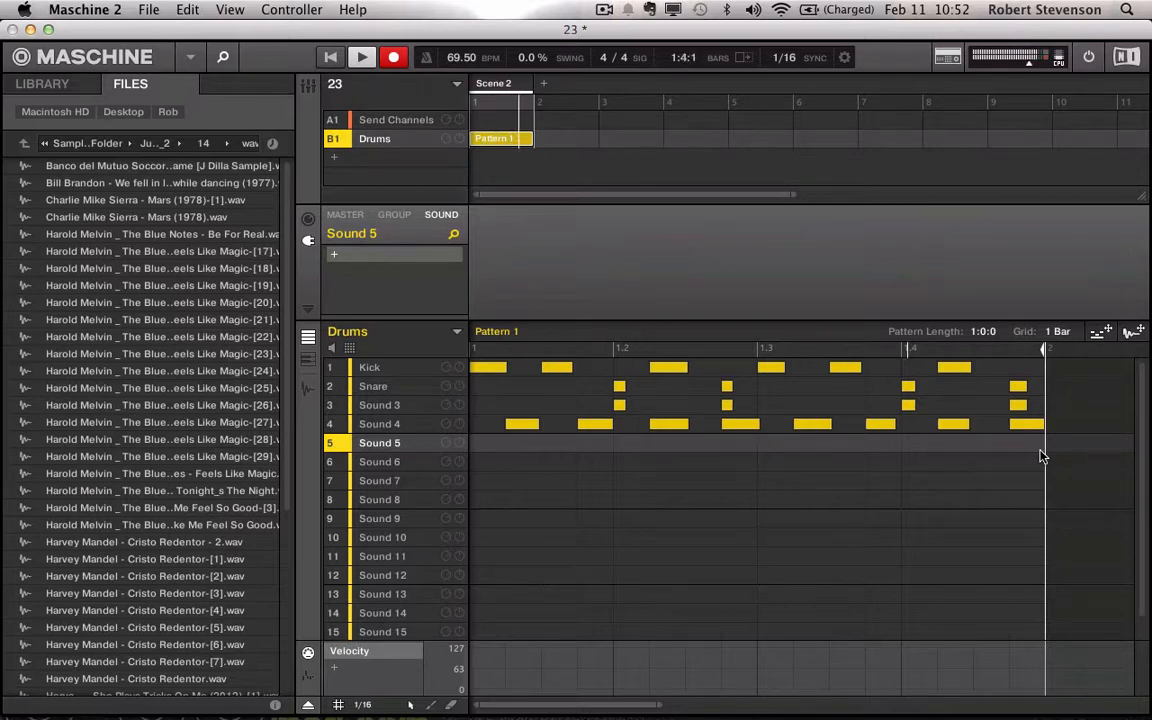
click(385, 424)
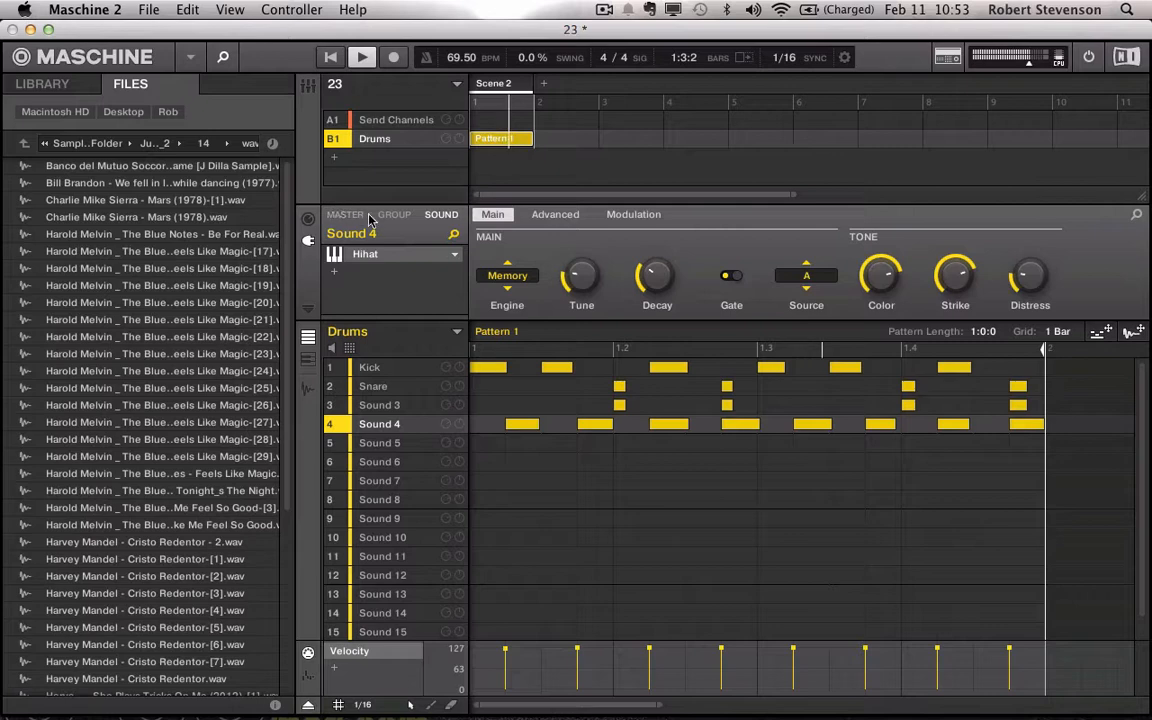
- Create a new group and load the Gated HPF Delays preset from the library's Multi FX groups into it
click(335, 157)
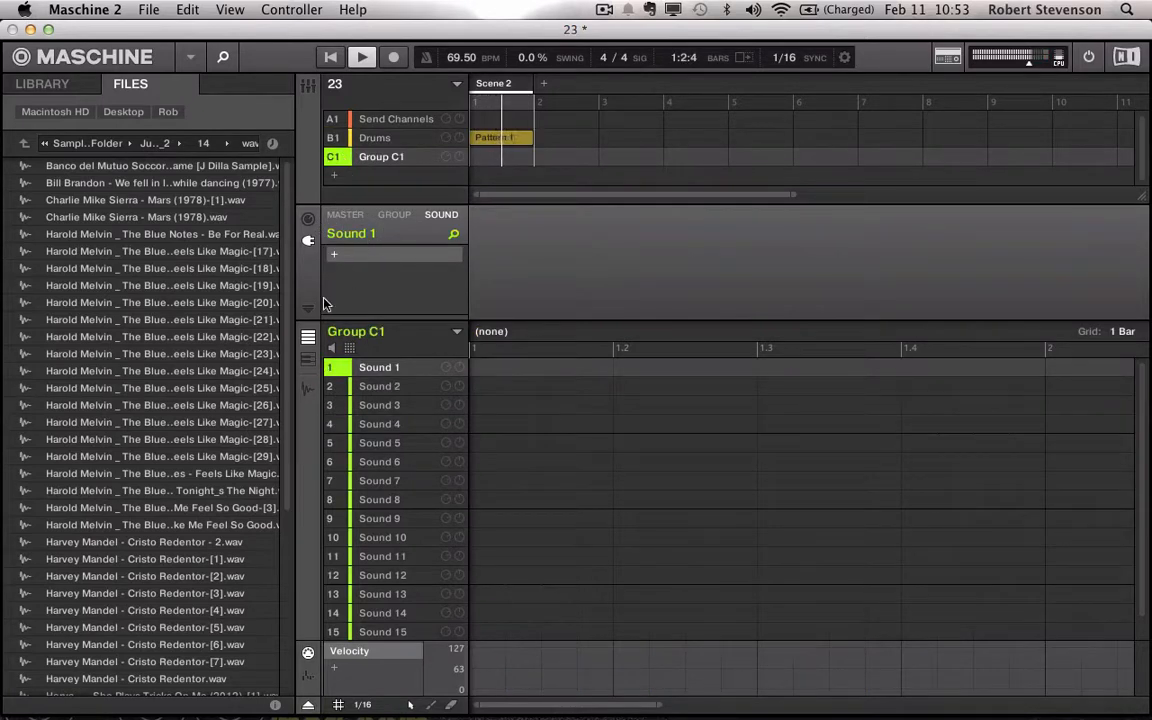
click(51, 83)
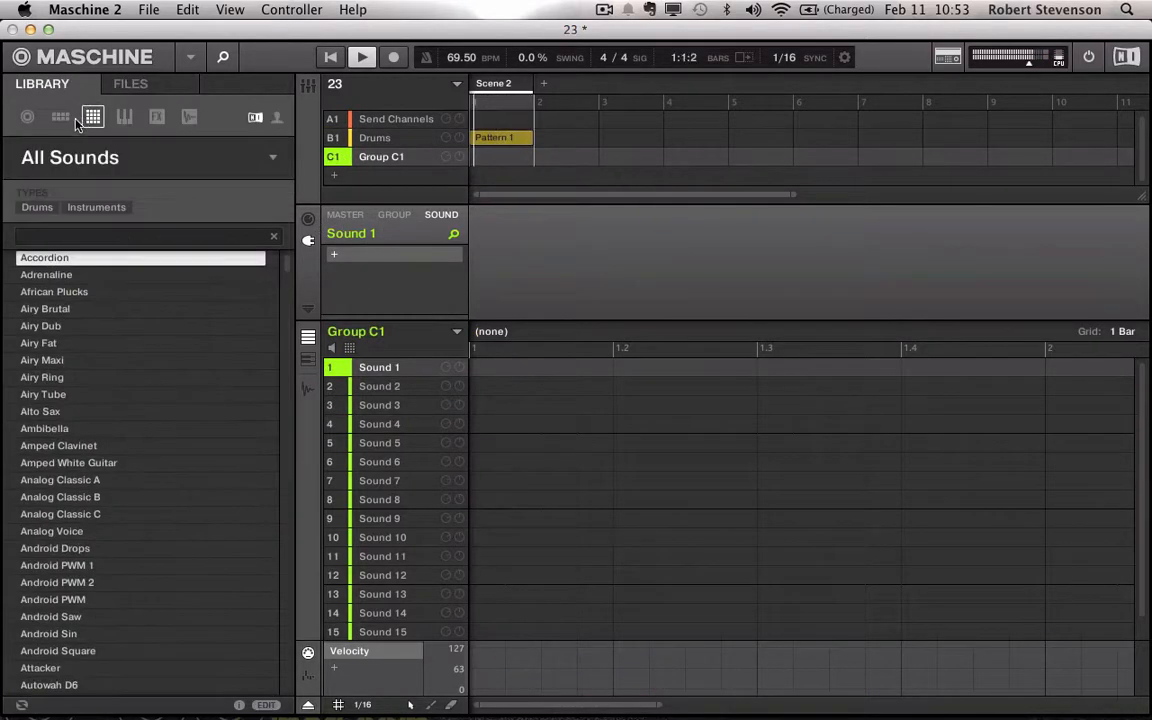
click(61, 118)
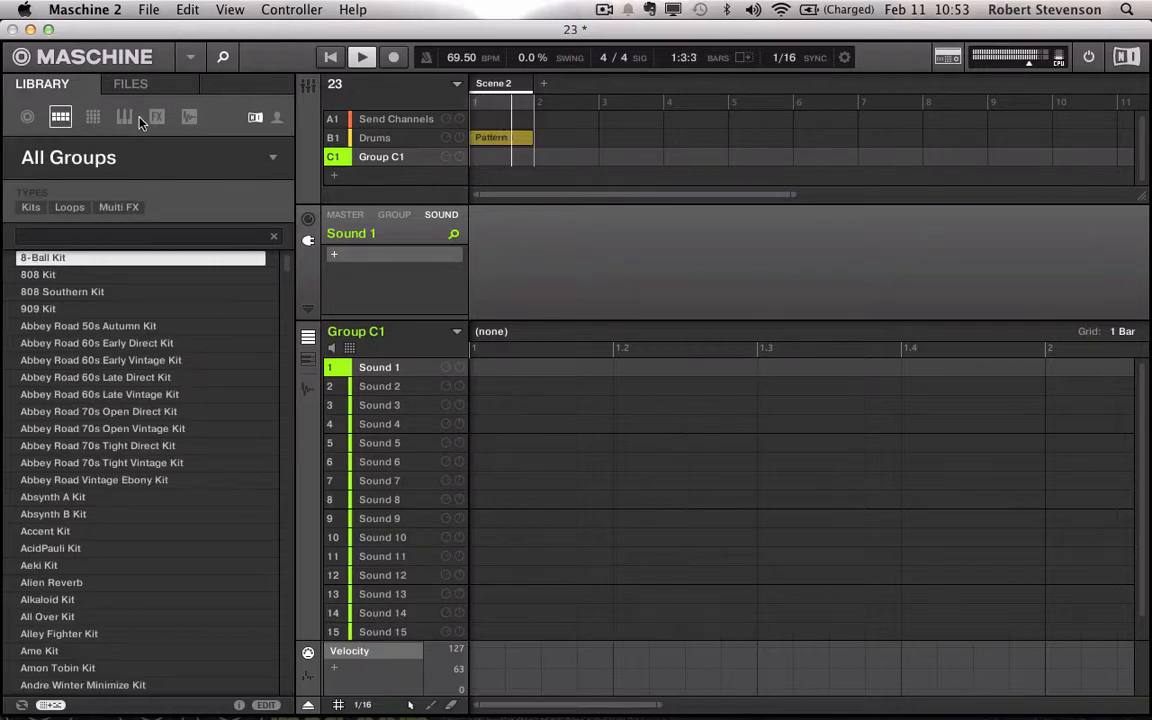
click(124, 117)
click(92, 117)
click(60, 117)
click(120, 207)
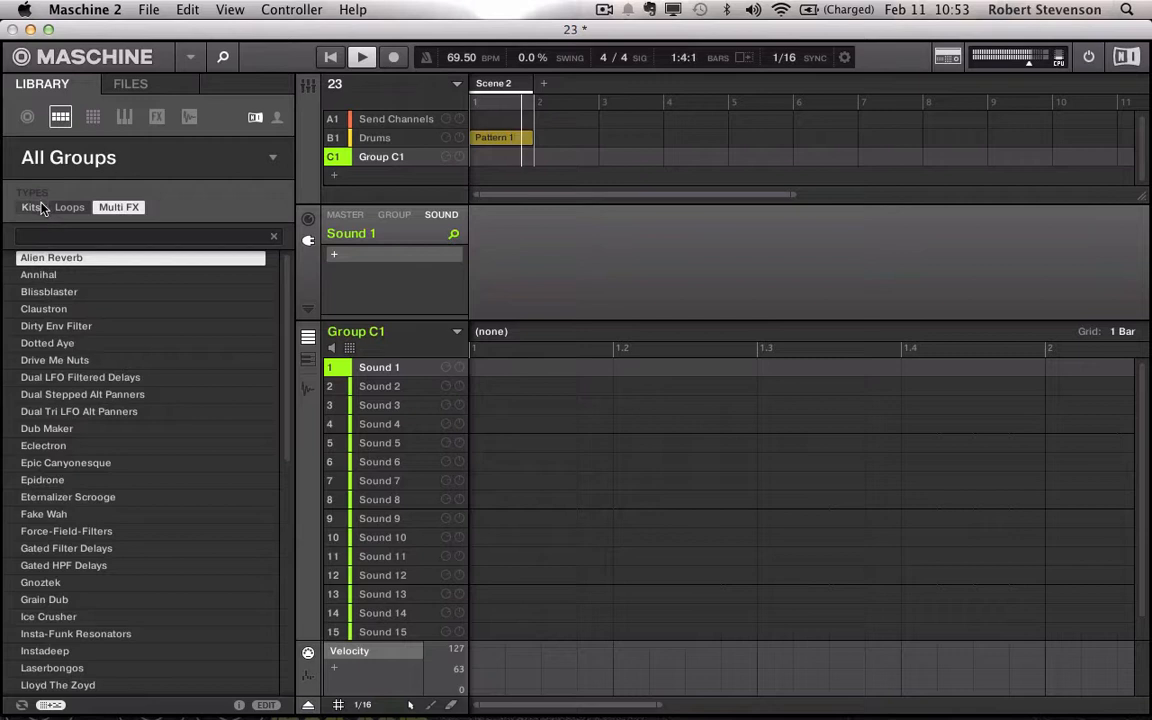
scroll(131, 420, down, 1)
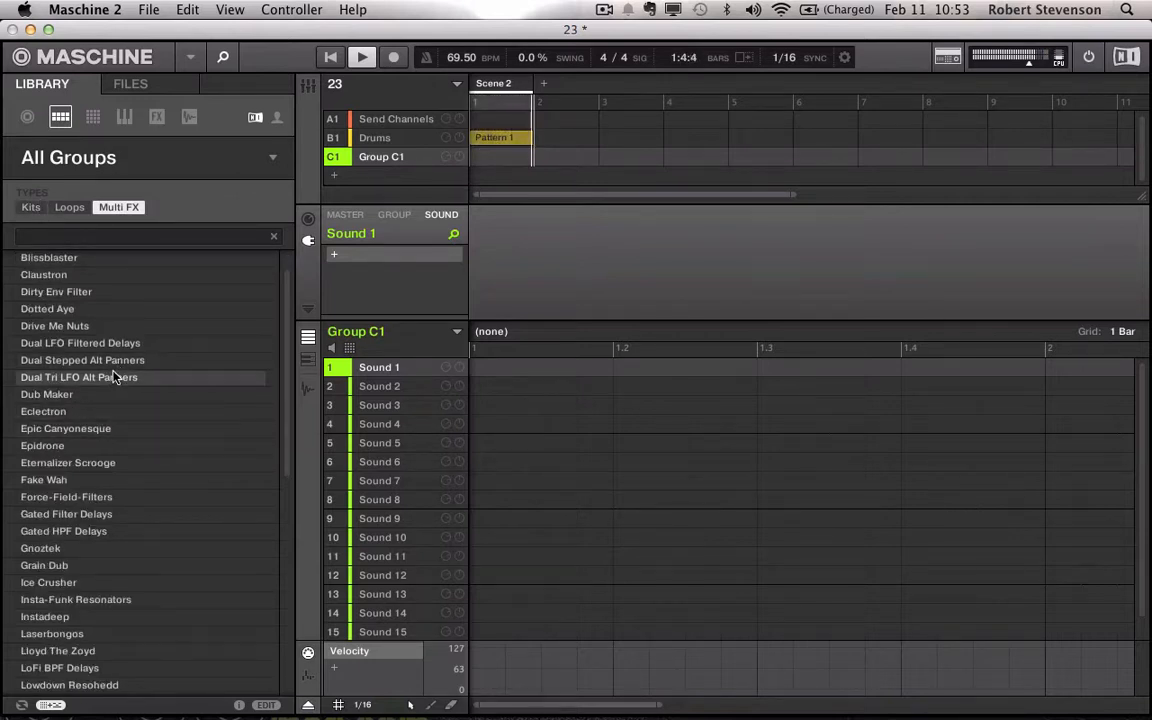
scroll(113, 416, down, 1)
scroll(113, 416, up, 3)
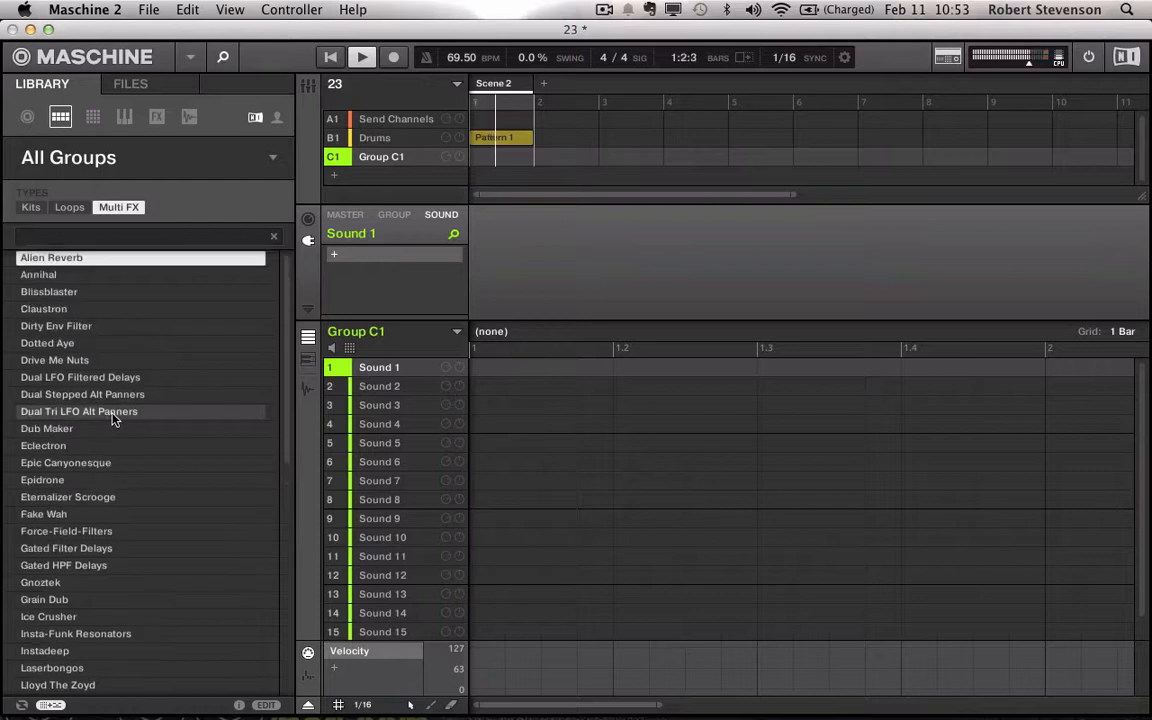
double_click(88, 566)
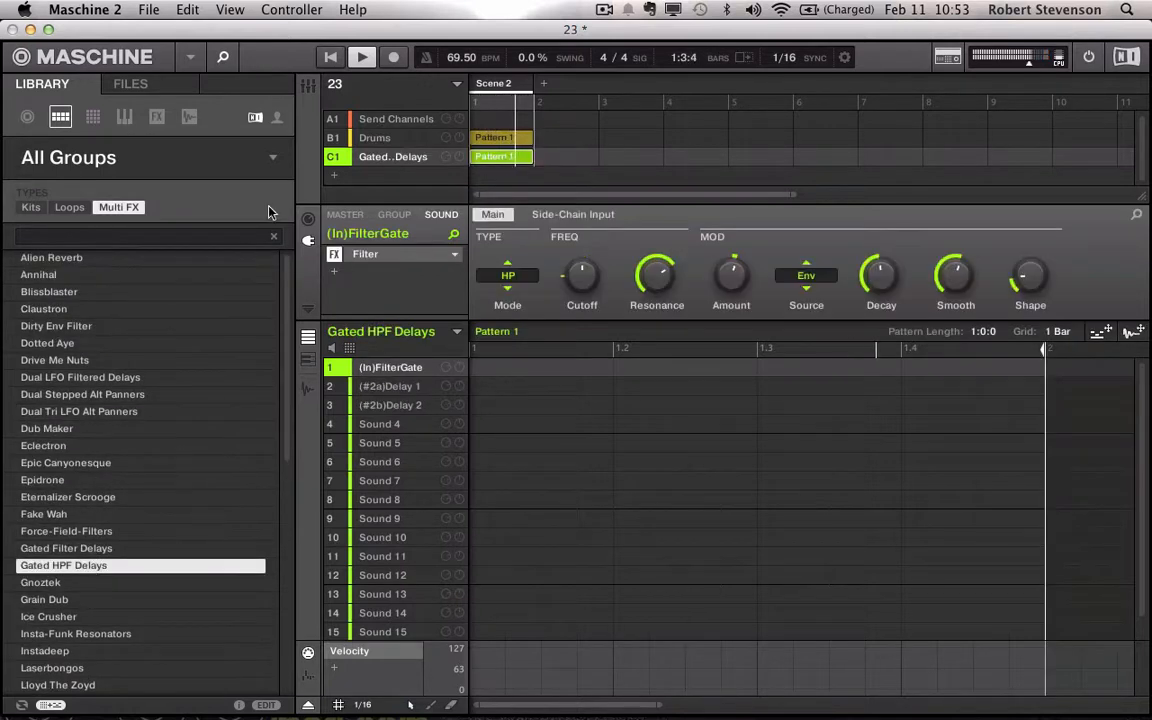
- Route the Drums group's Aux 1 to Gated HPF Delays: (#2a)Delay 1-1, and set the send level to -15.6 dB
click(376, 141)
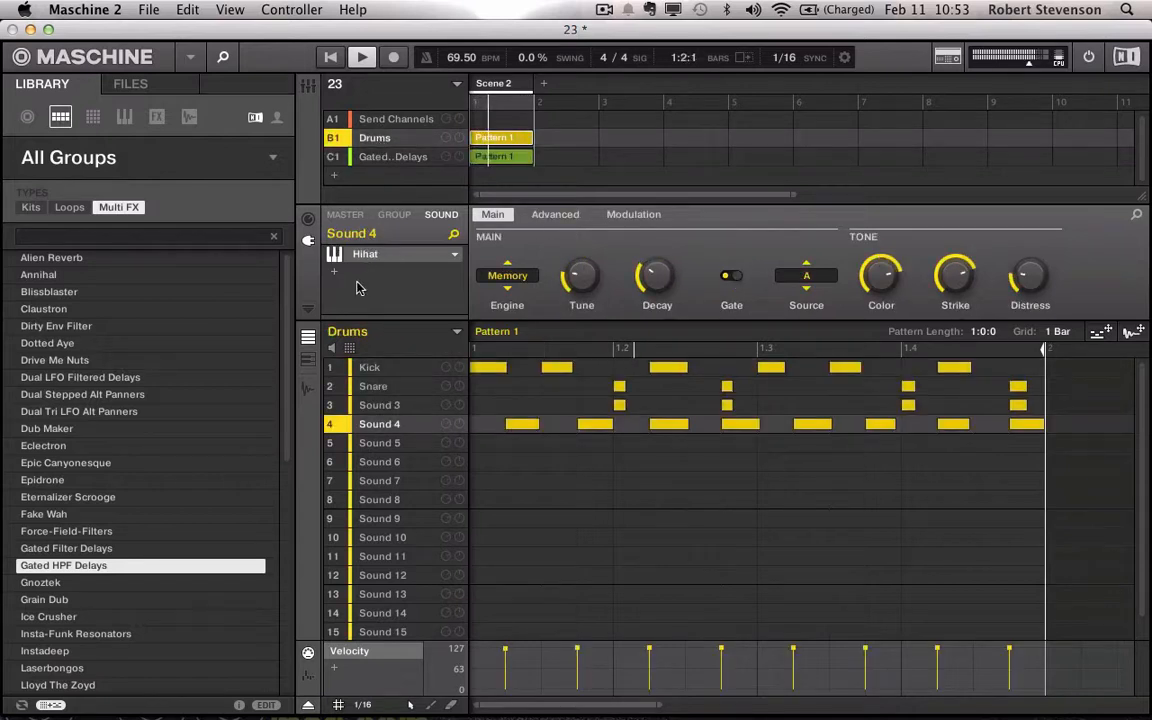
click(309, 219)
click(394, 214)
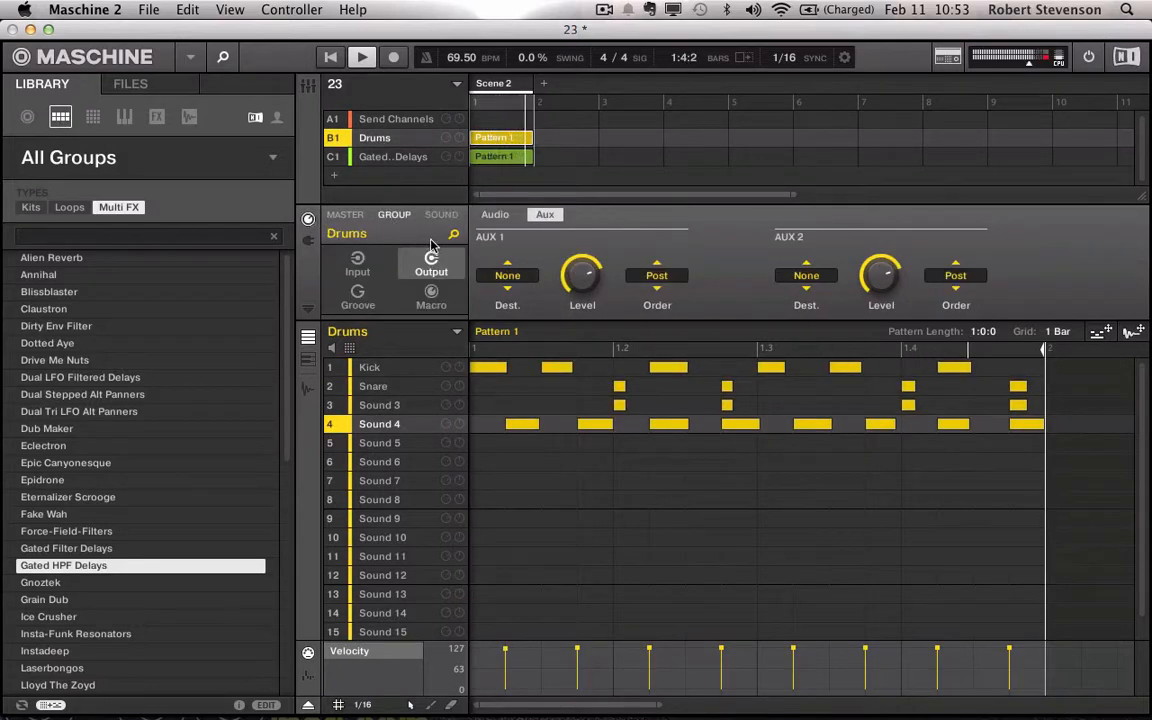
click(508, 276)
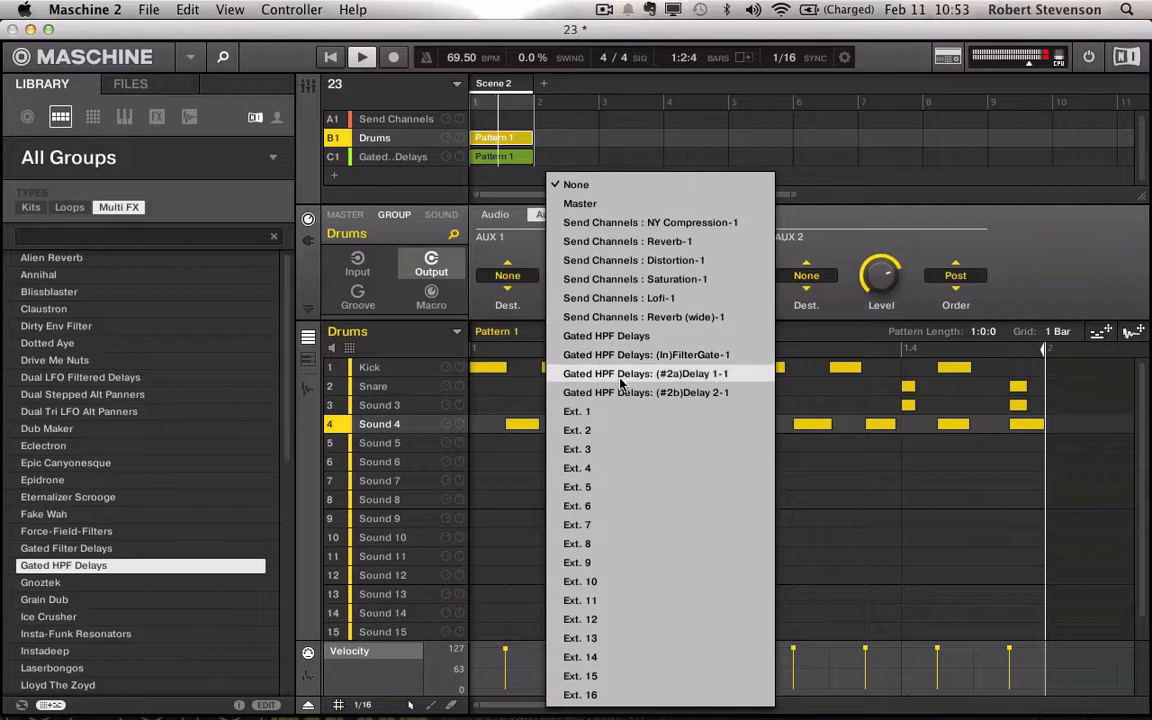
click(555, 392)
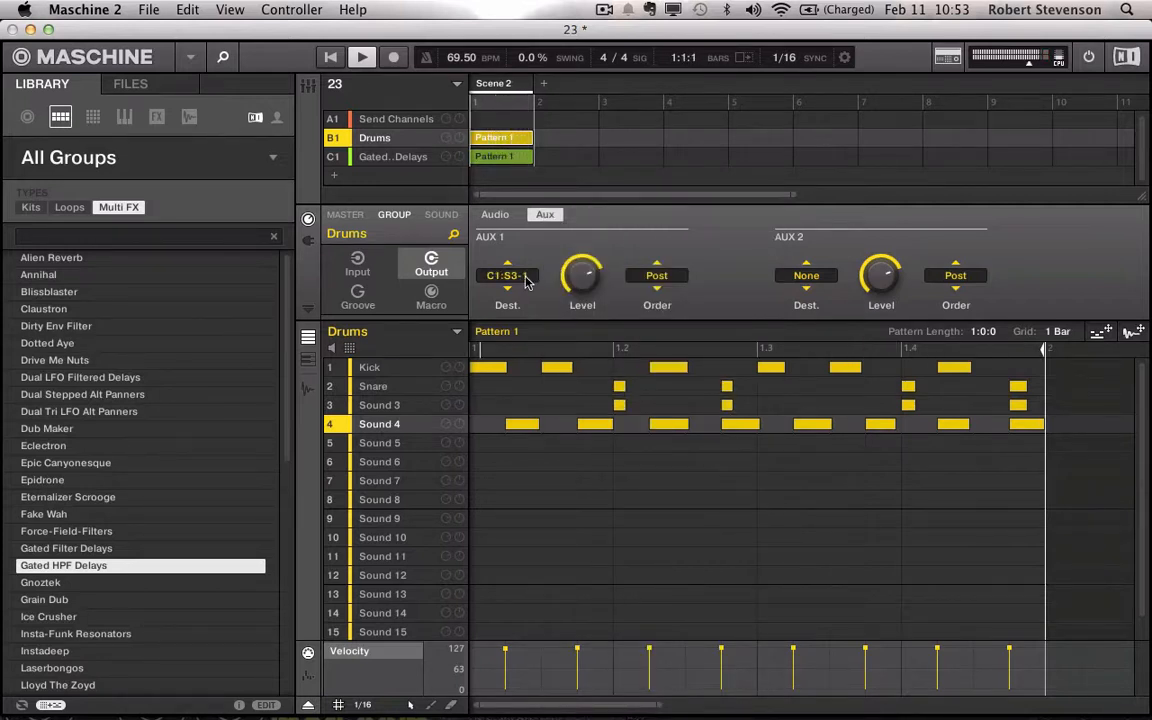
click(525, 283)
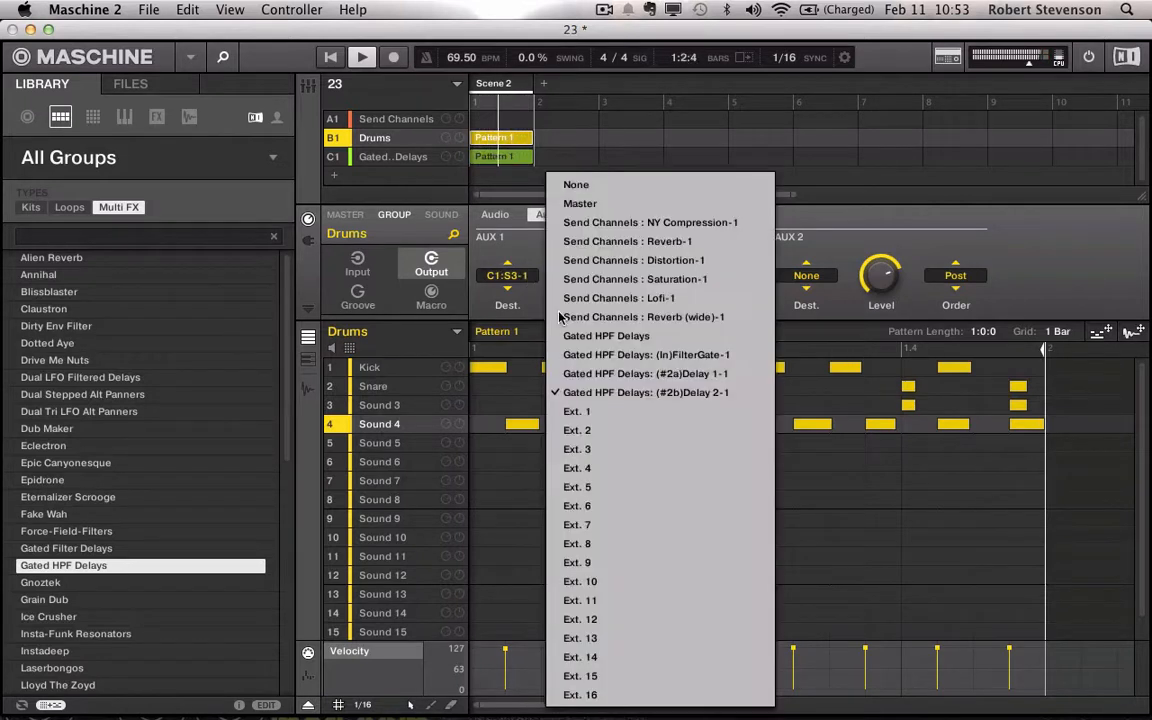
click(603, 374)
drag(580, 275, 580, 310)
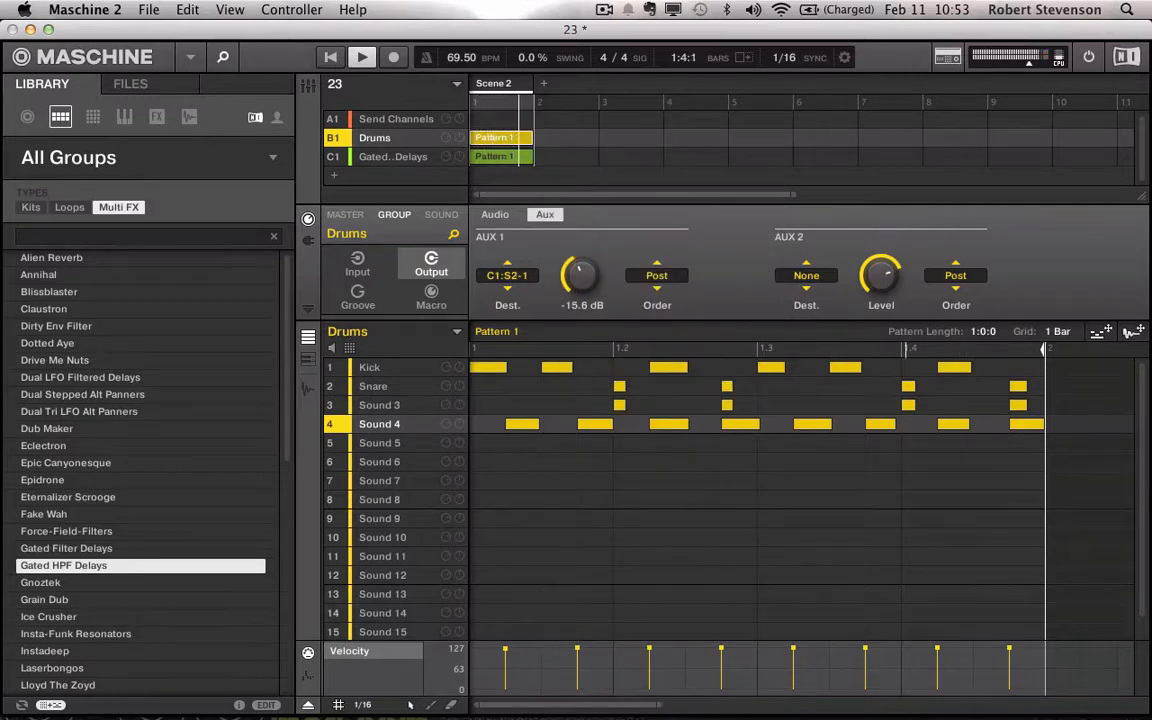
- Set the Drums group's Aux 1 destination back to None, and delete the Gated HPF Delays group
click(507, 275)
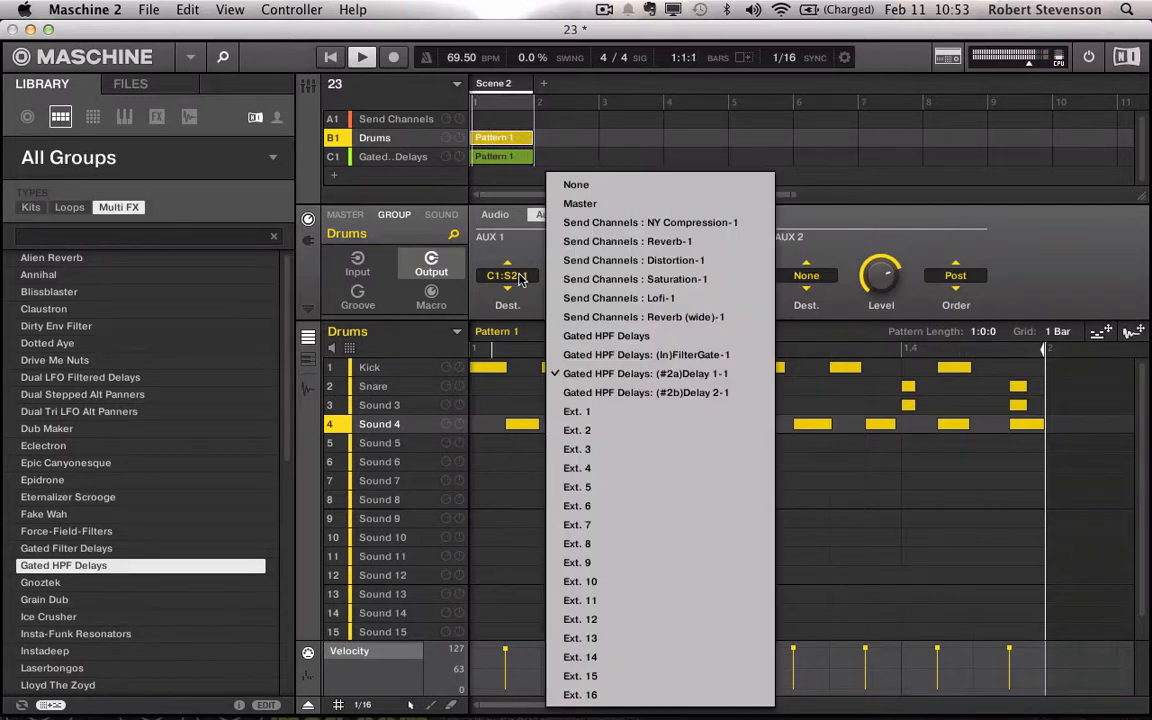
click(605, 184)
click(368, 156)
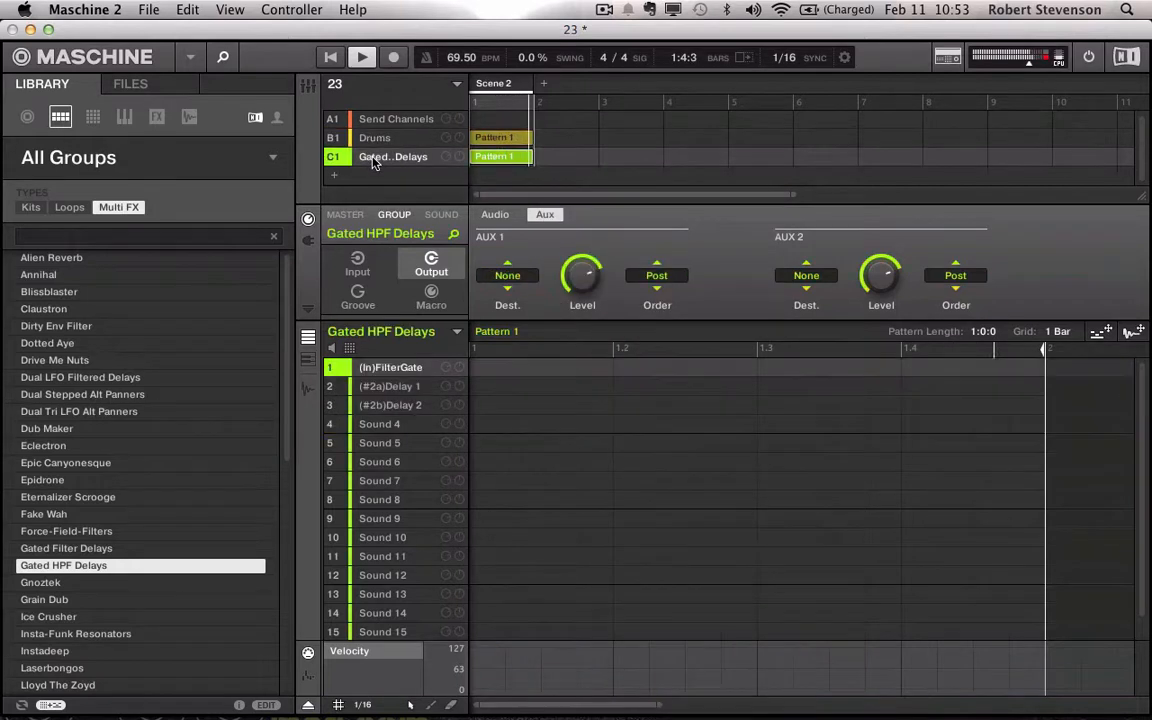
right_click(372, 157)
click(426, 367)
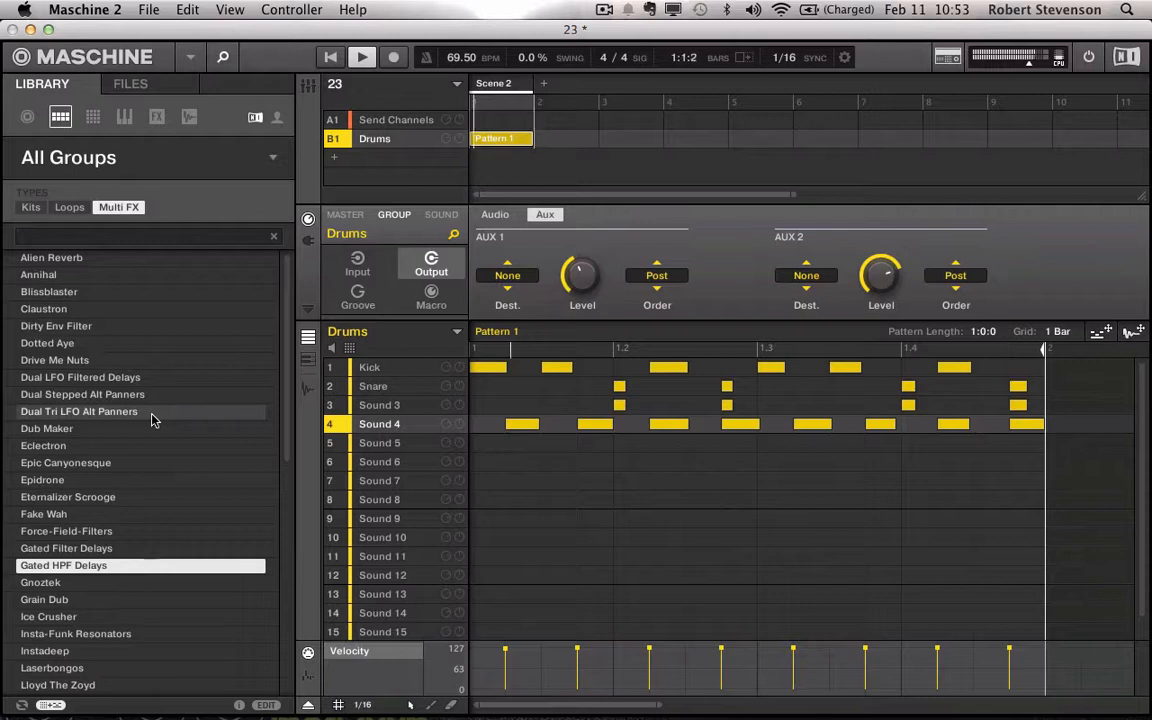
- Create a new group, load the Dual LFO Filtered Delays Multi FX preset into it, and reselect the Drums group
click(335, 157)
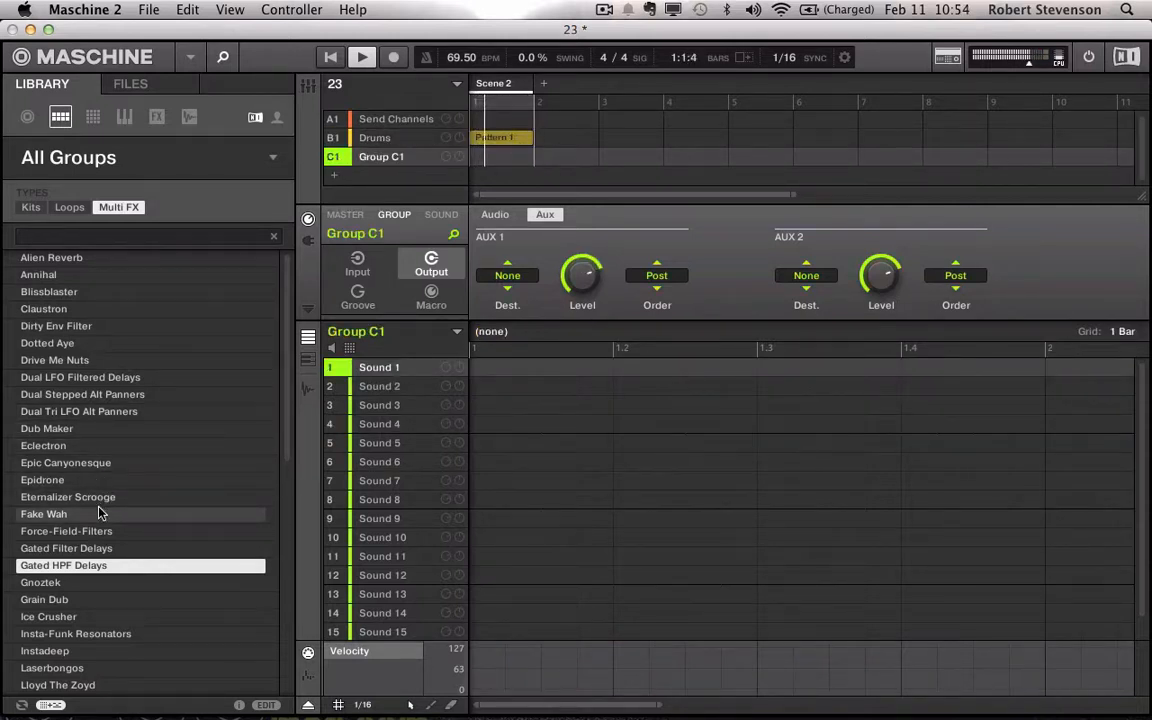
click(100, 412)
double_click(90, 377)
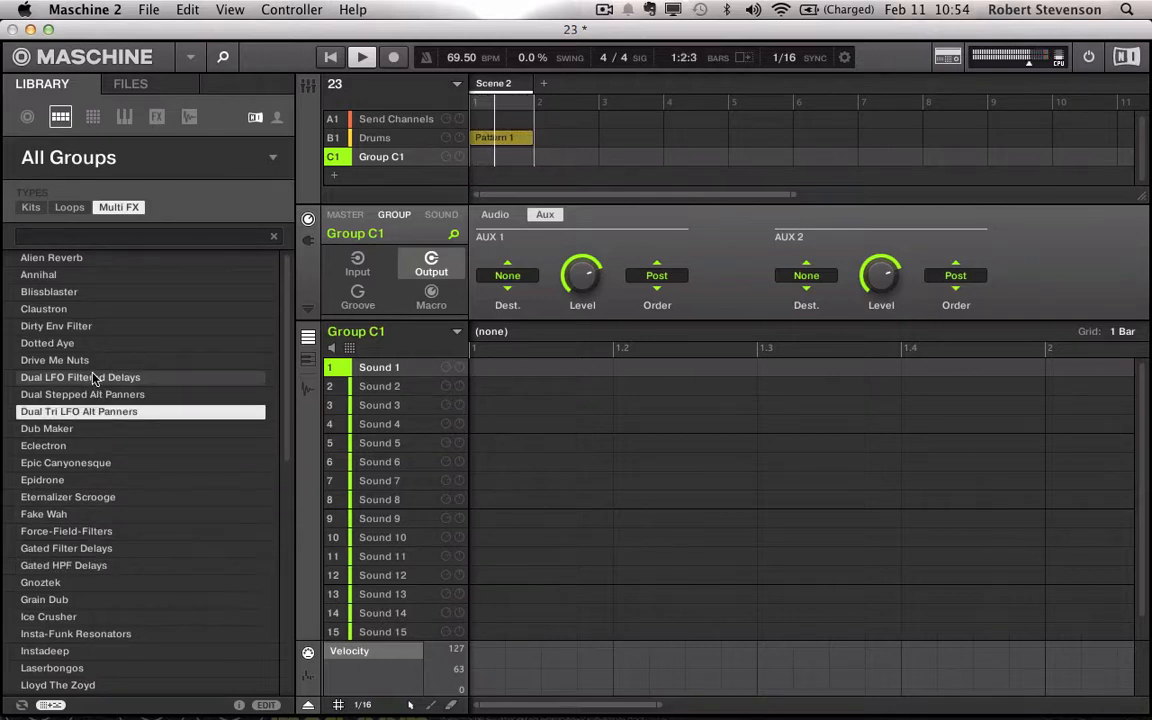
click(378, 142)
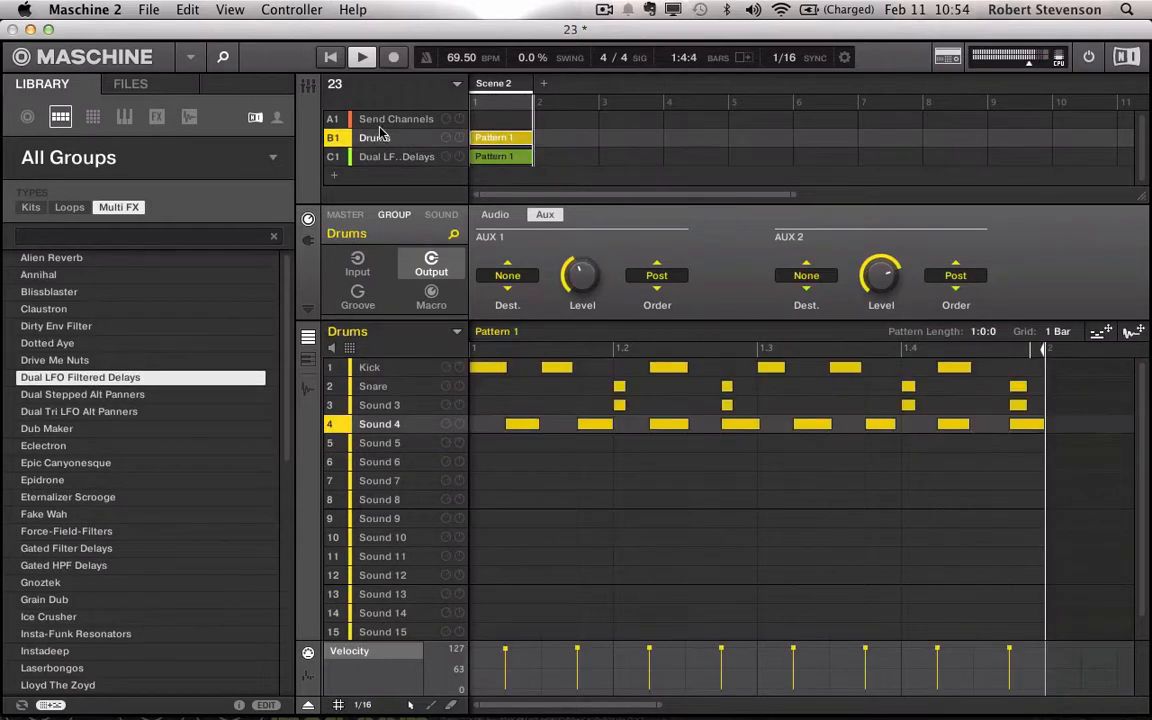
- Route the Drums group's Aux 1 to Dual LFO Filtered Delays: (FX2)4d HPF Dly-1, and set the send level to -21.2 dB
click(519, 276)
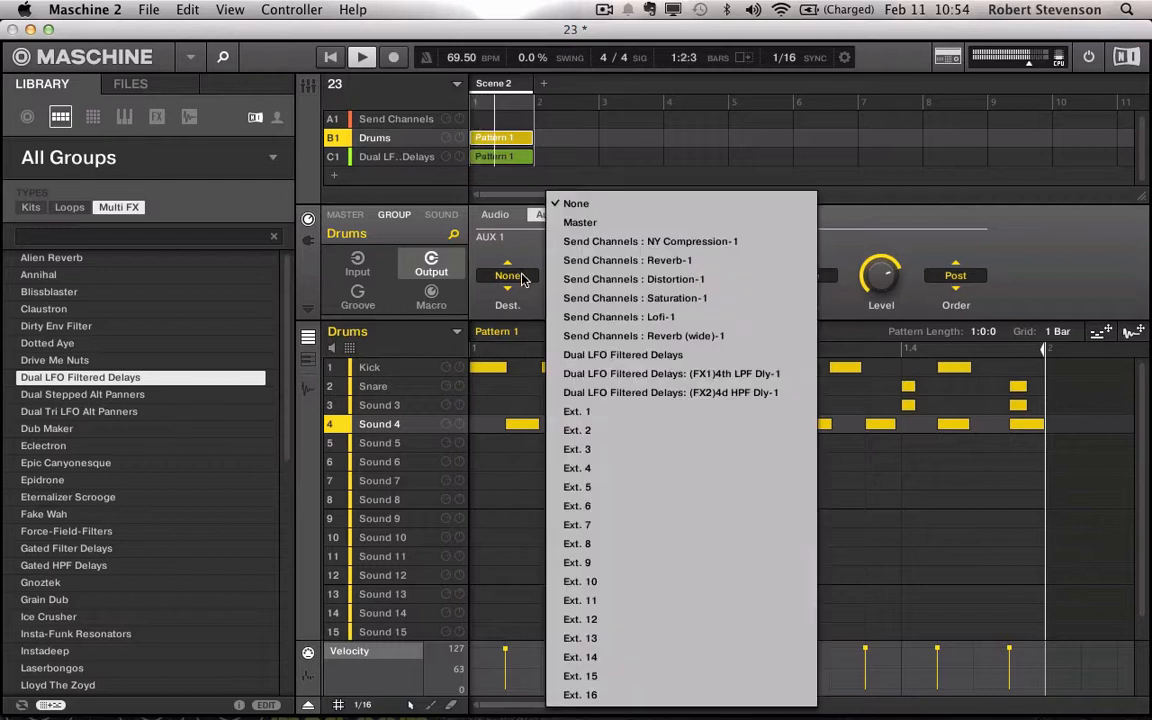
click(638, 392)
drag(593, 277, 593, 305)
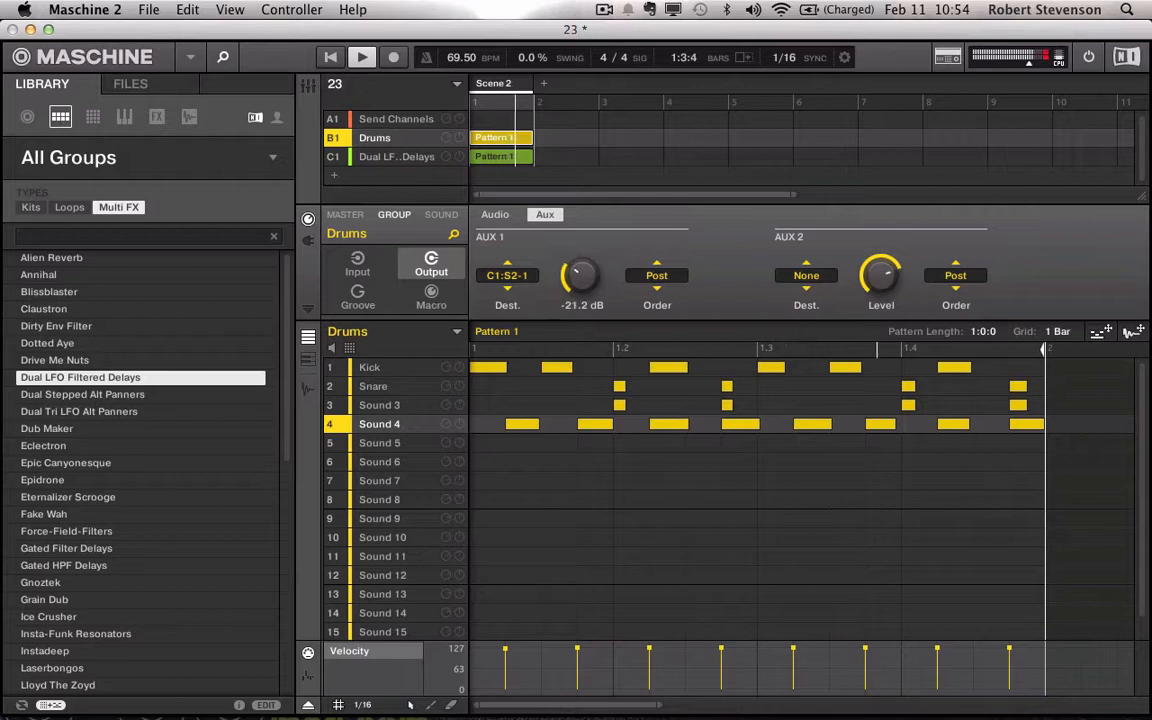
- Move the Dual LFO Filtered Delays group above the Drums group, and remove its pattern from Scene 2
drag(393, 163, 356, 128)
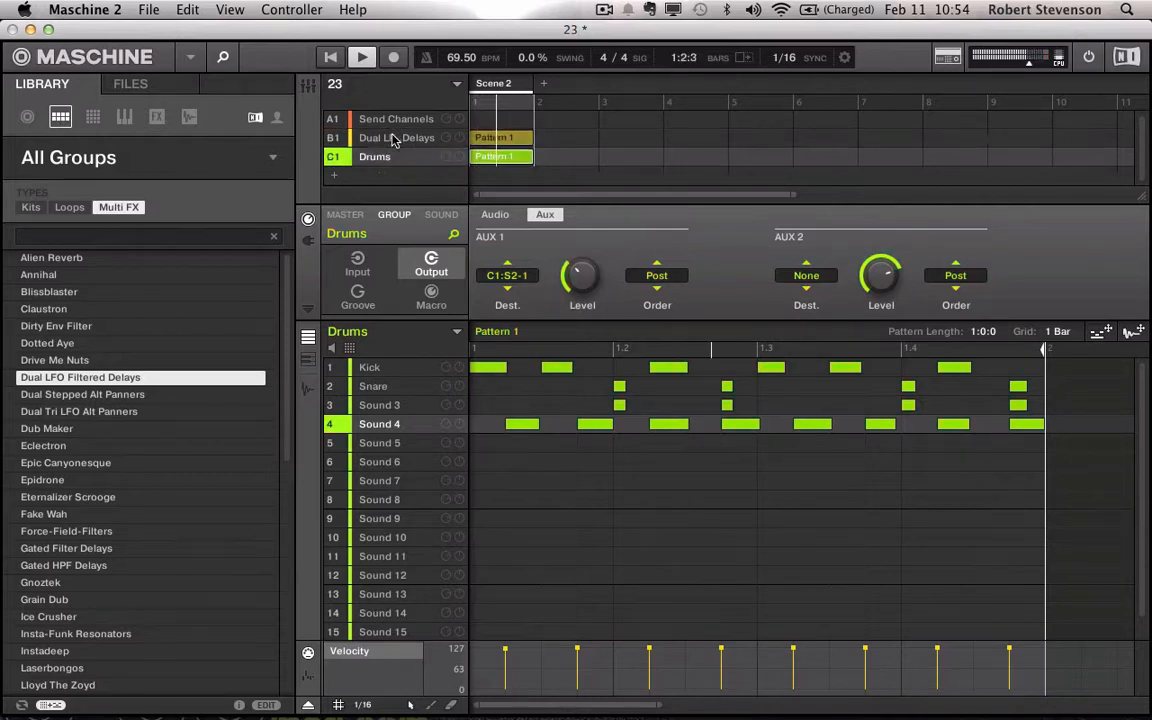
click(489, 143)
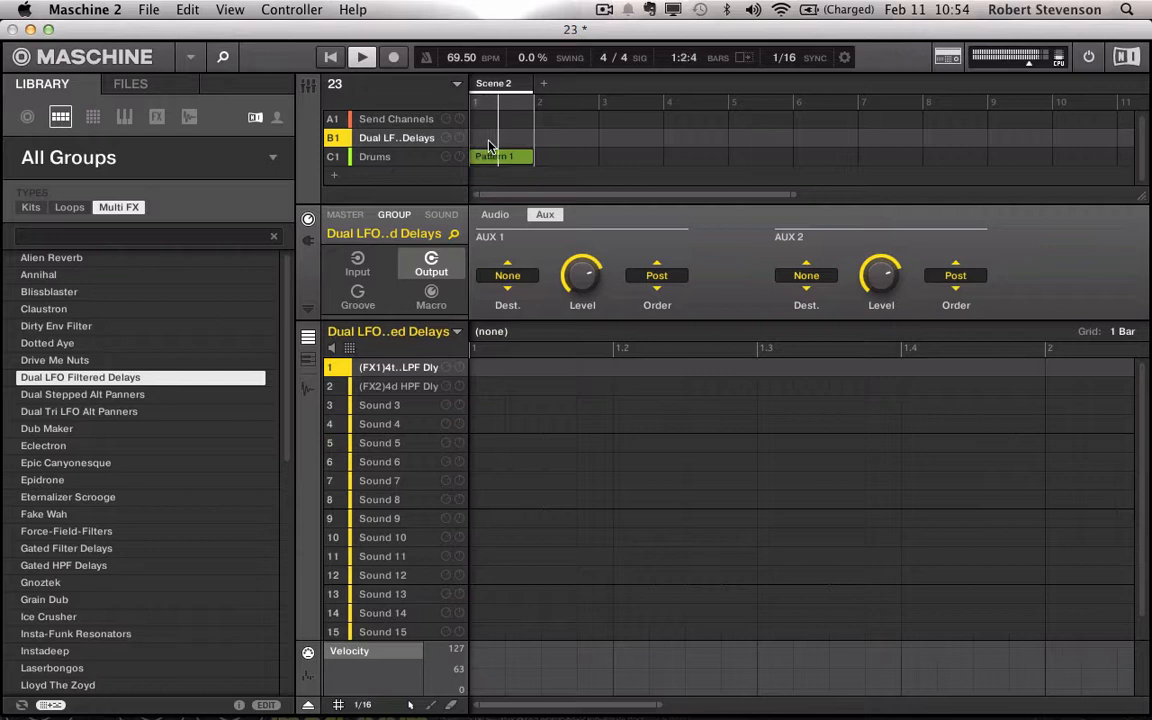
- Stop playback, and review the plug-in chains of the Snare, Kick and Sound 3 in the Drums group
click(352, 64)
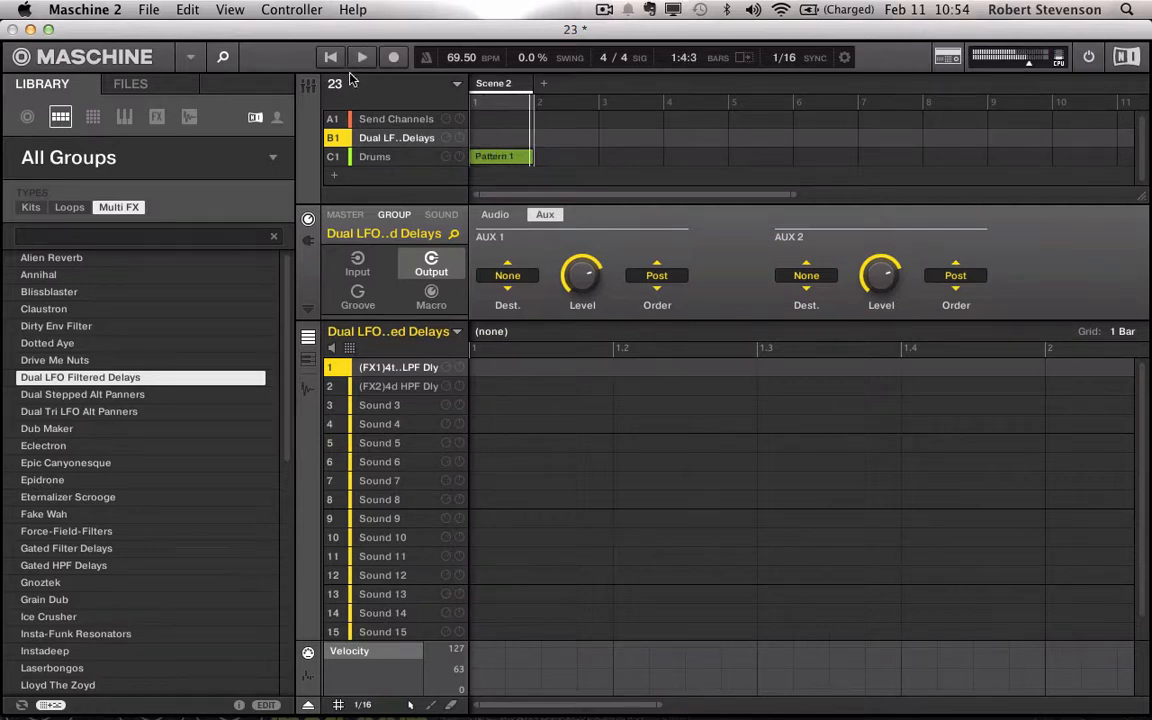
click(378, 158)
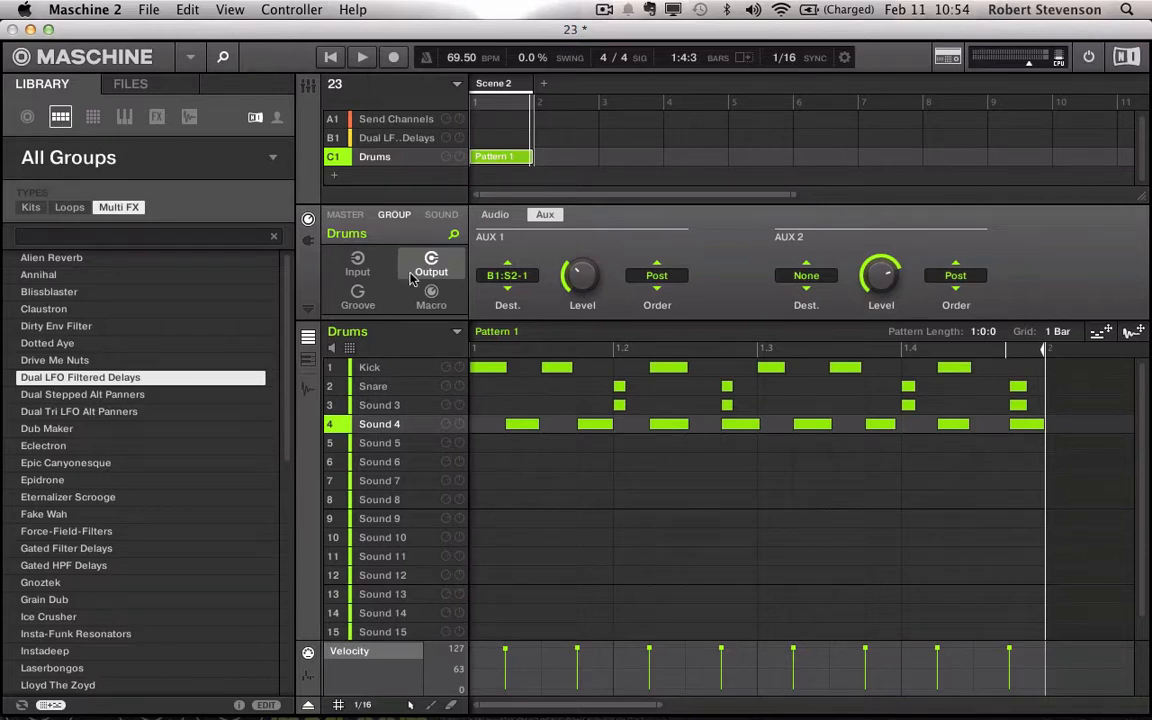
click(308, 240)
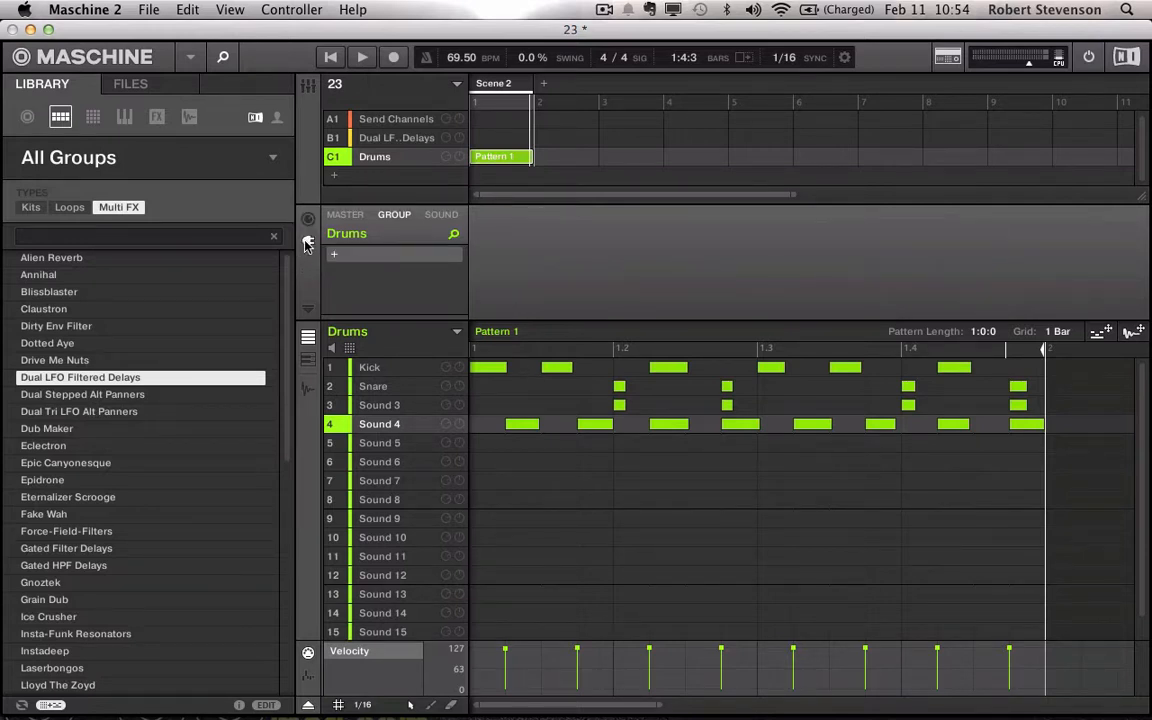
click(440, 214)
click(395, 390)
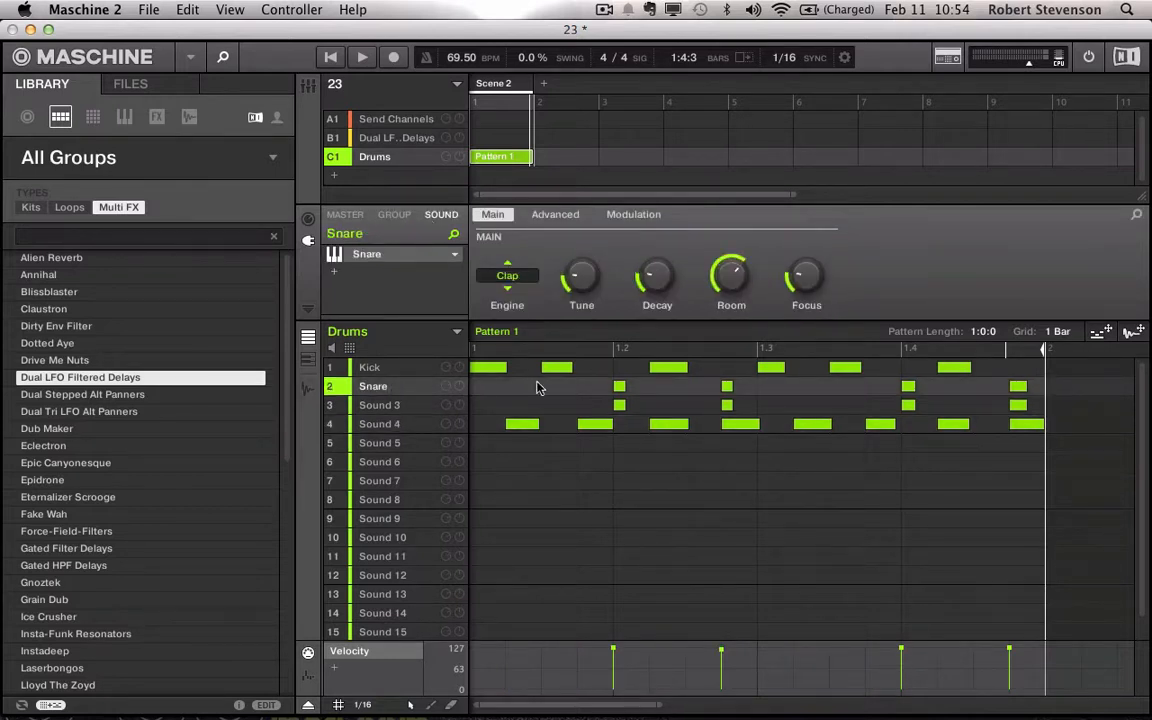
click(412, 369)
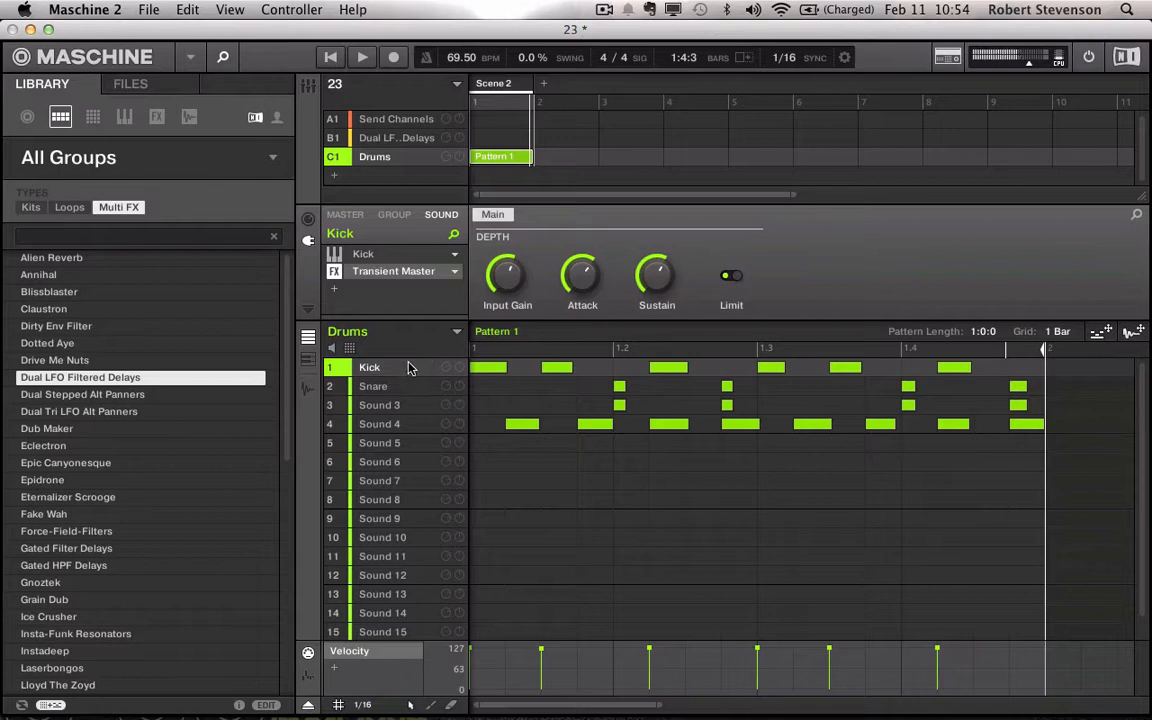
key(Down)
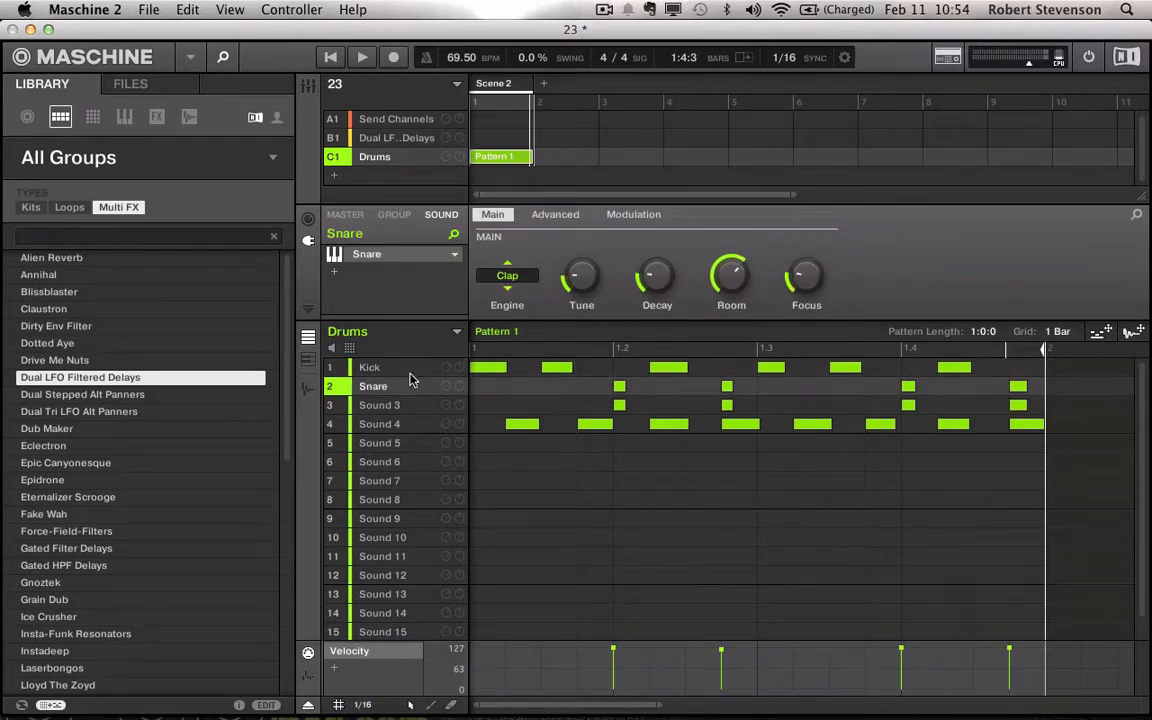
key(Down)
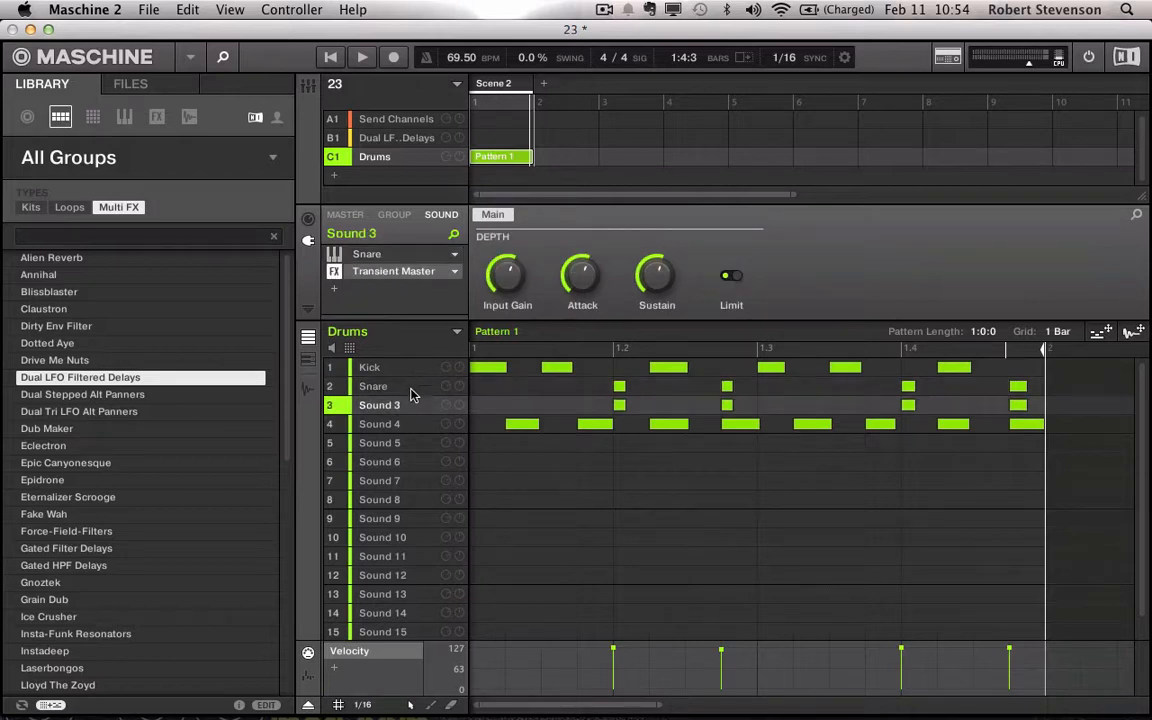
- Rename Sound 3 as Snare 2 and Sound 4 as Hat in the Drums group
double_click(396, 410)
text(S)
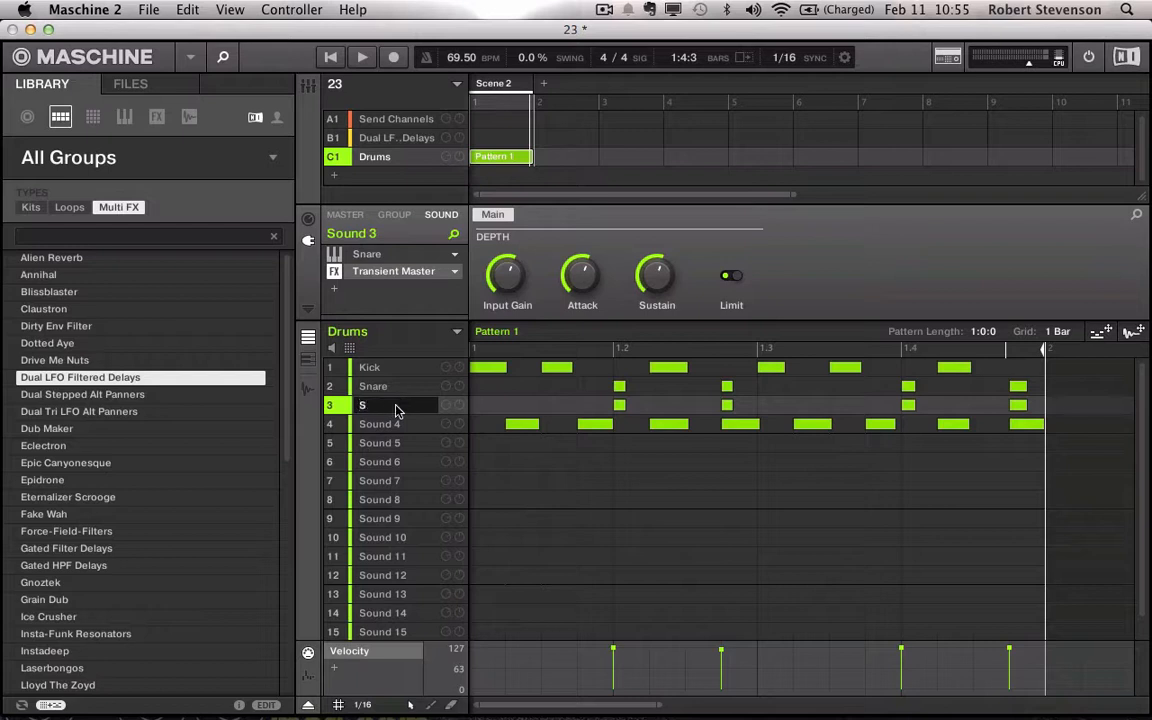
text(nare 2)
click(388, 424)
double_click(388, 424)
text(Hih)
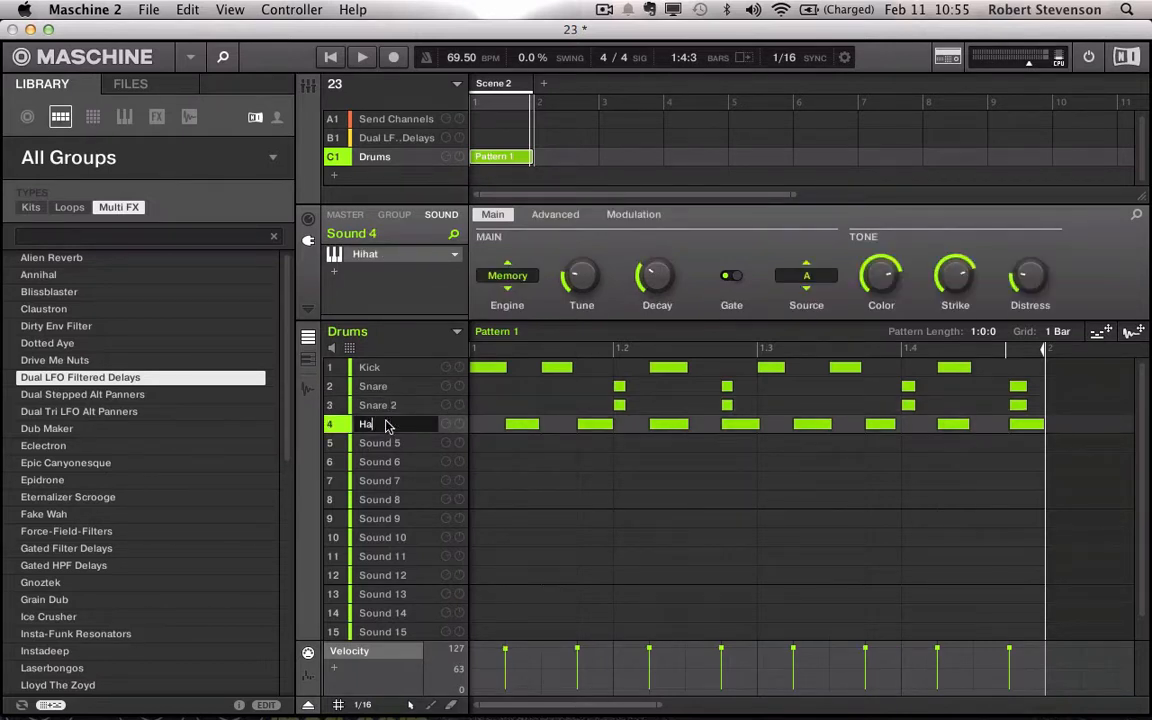
text(at)
key(Return)
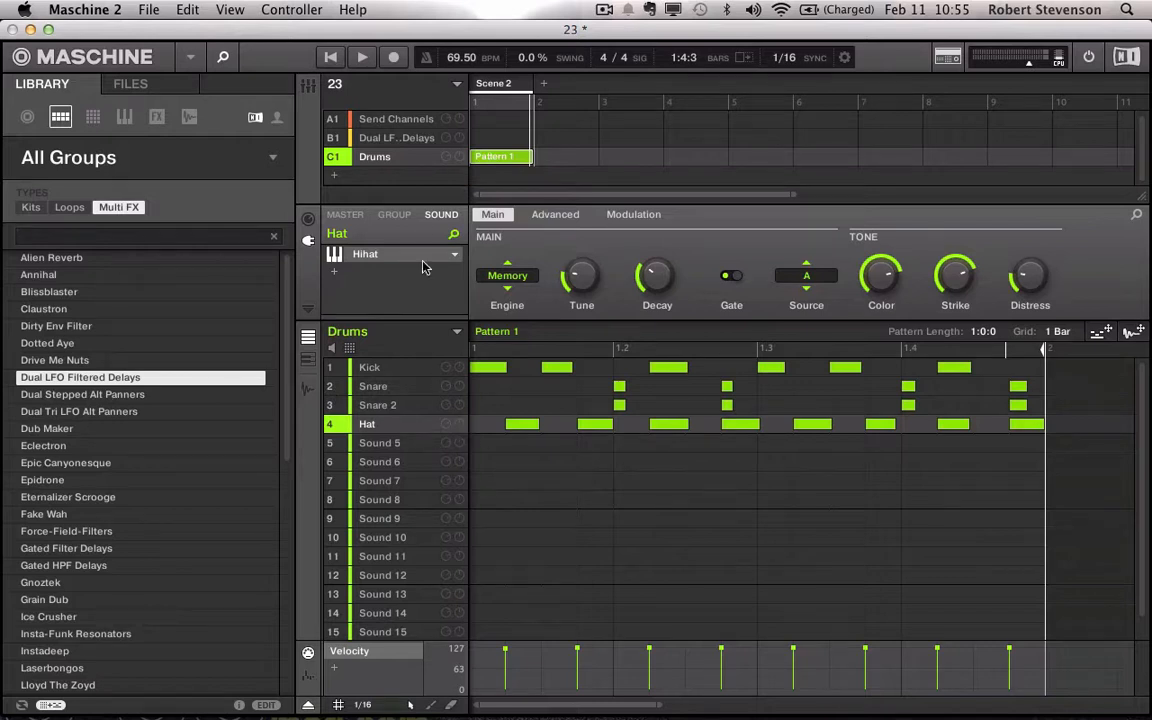
- Examine the Aux 1 routing of Snare 2 and Kick, including the available destinations, against the sounds in the Send Channels group
click(393, 405)
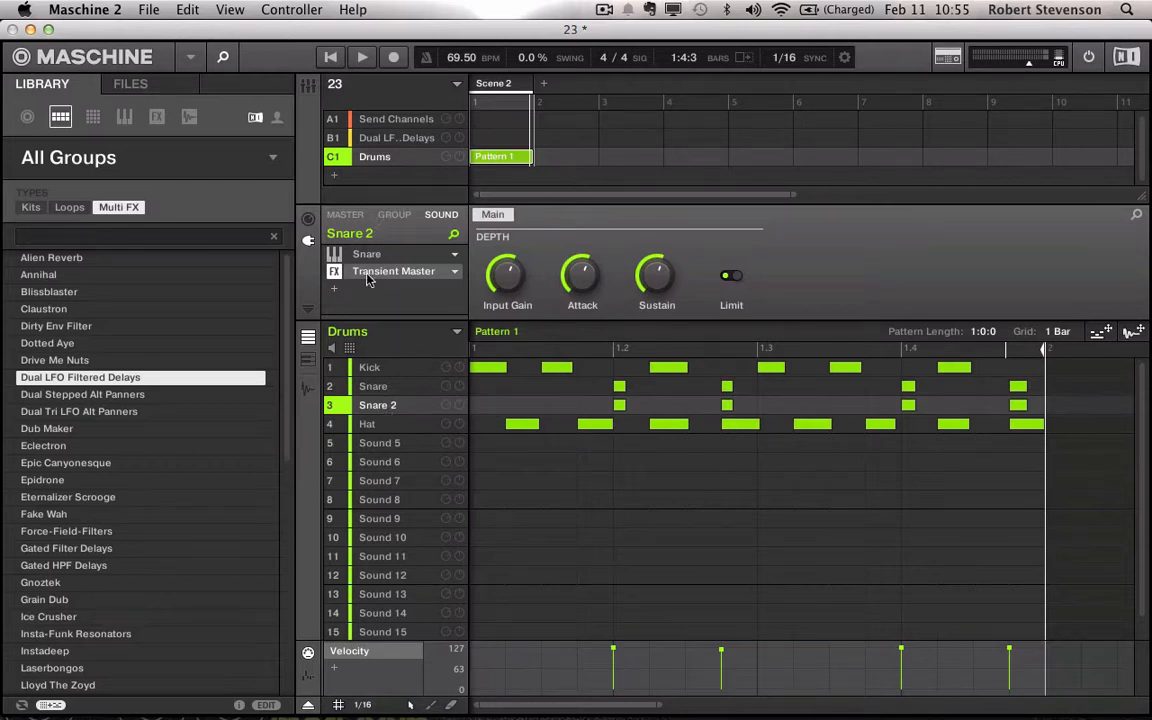
click(308, 220)
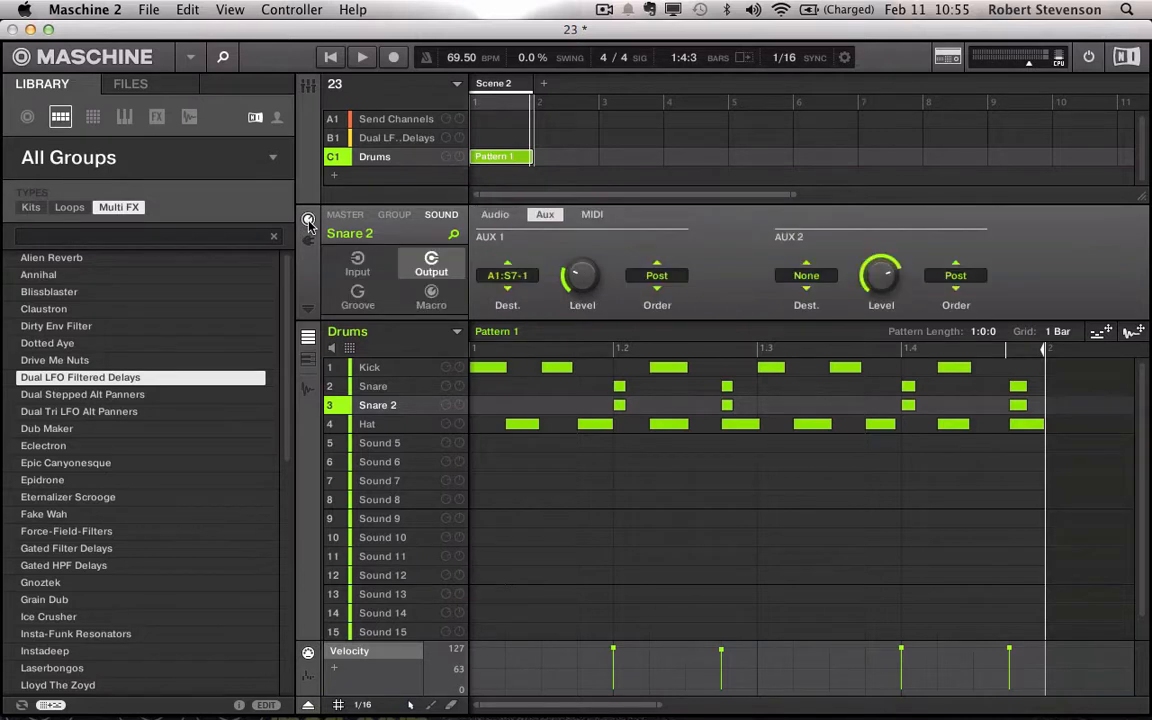
click(383, 370)
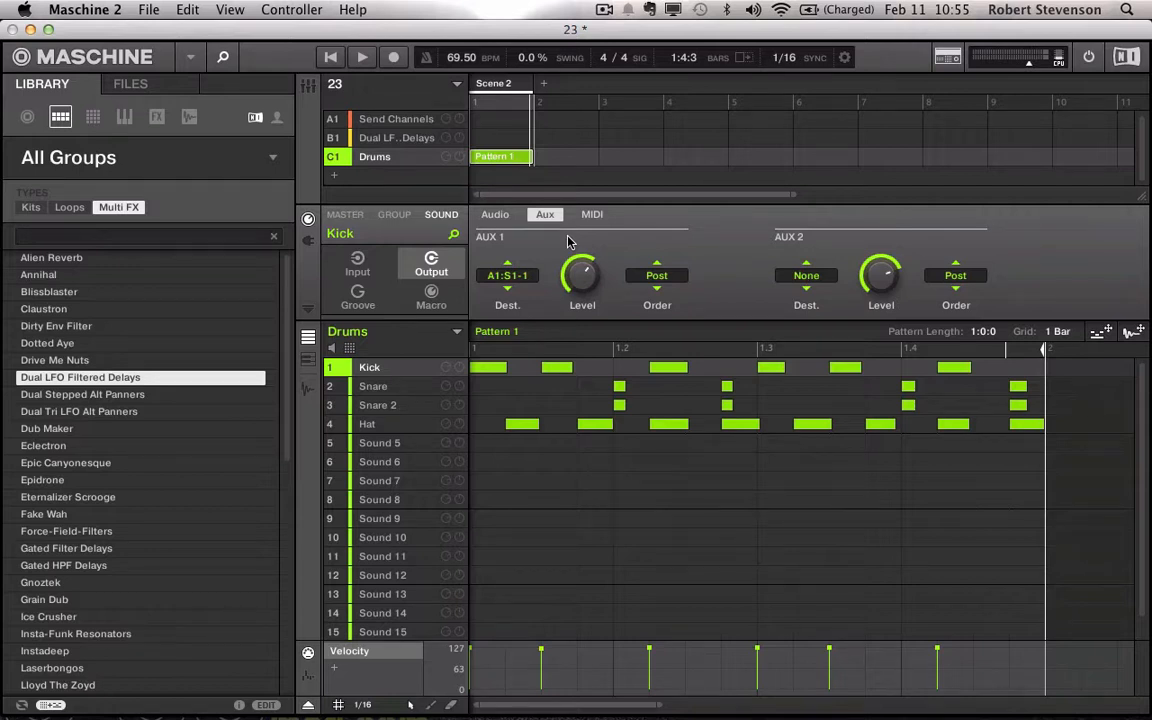
click(400, 120)
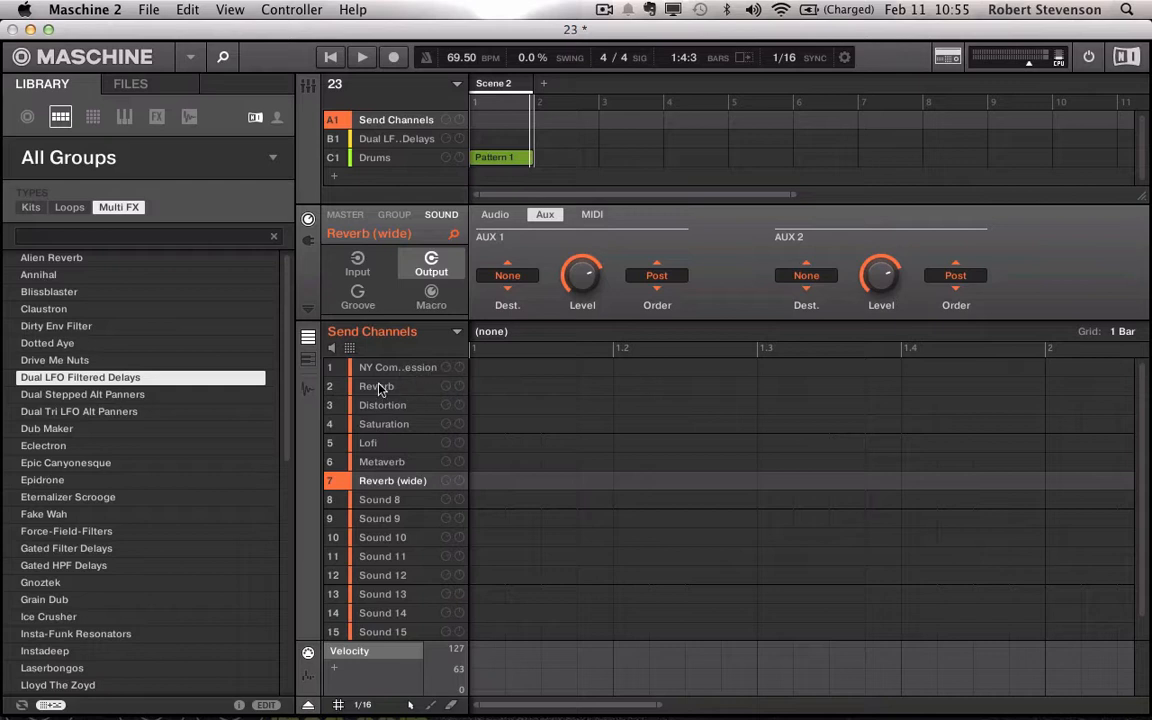
click(390, 160)
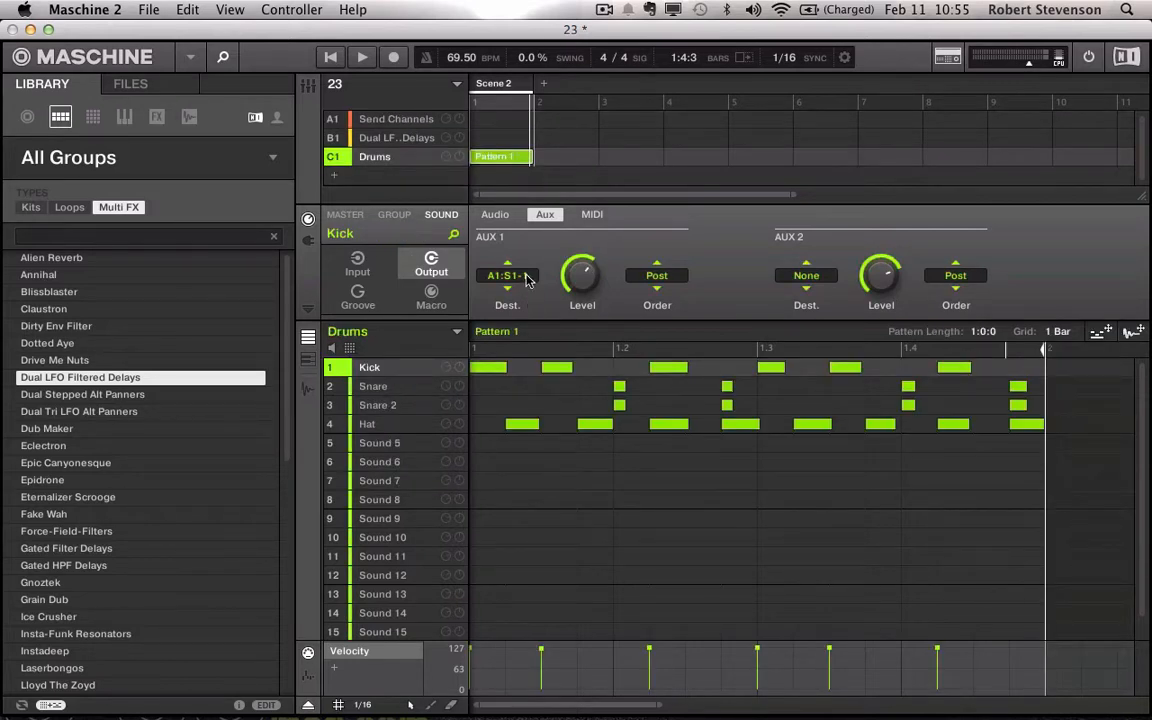
click(527, 280)
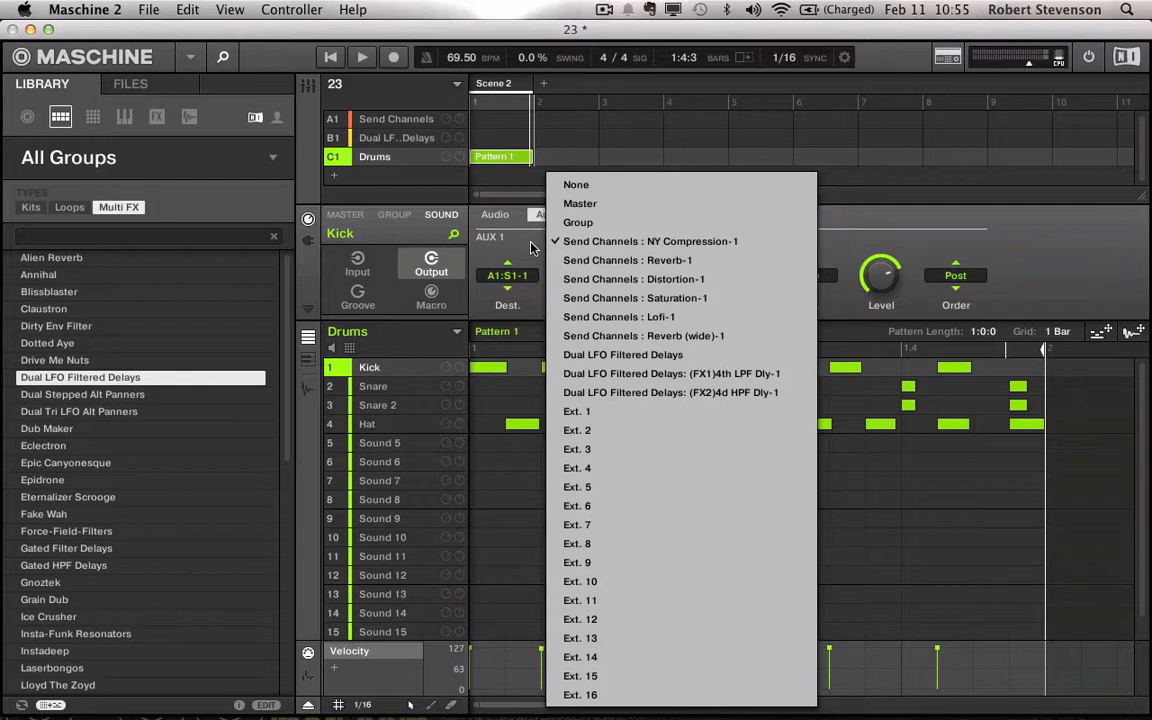
click(531, 246)
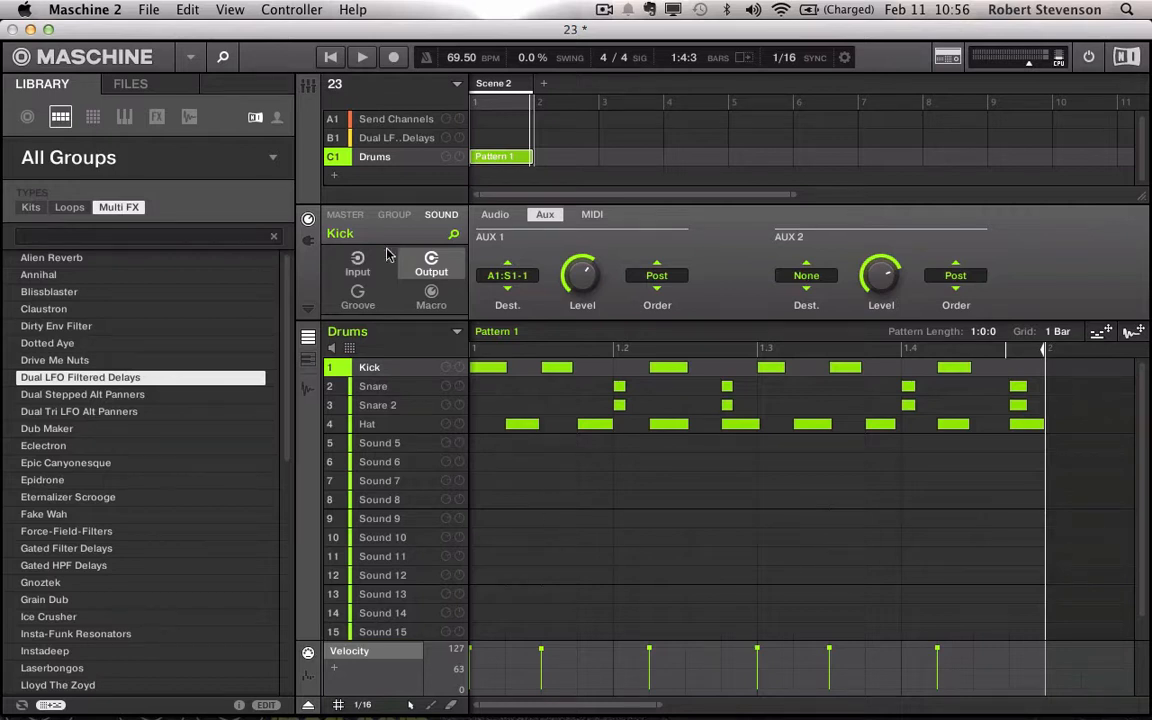
- Review the plug-ins on Snare 2, the Send Channels' Reverb (wide), Kick and Snare, including Snare 2's Drumsynth and Transient Master settings
click(398, 214)
click(434, 216)
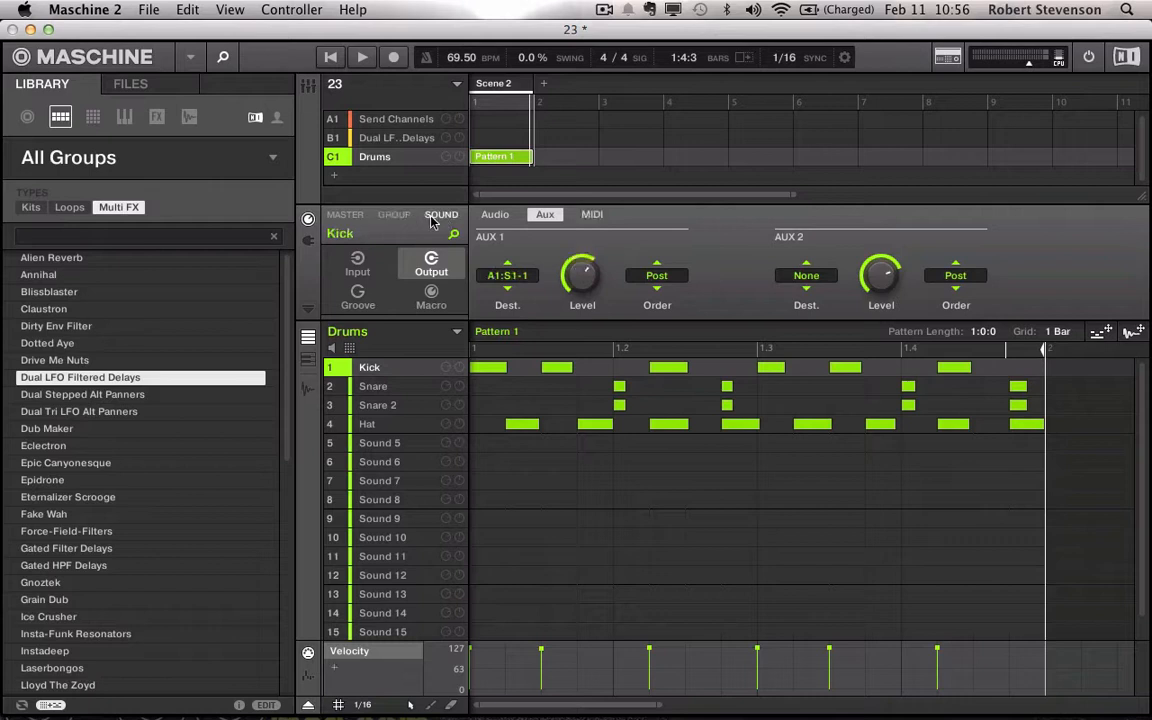
click(308, 240)
click(394, 404)
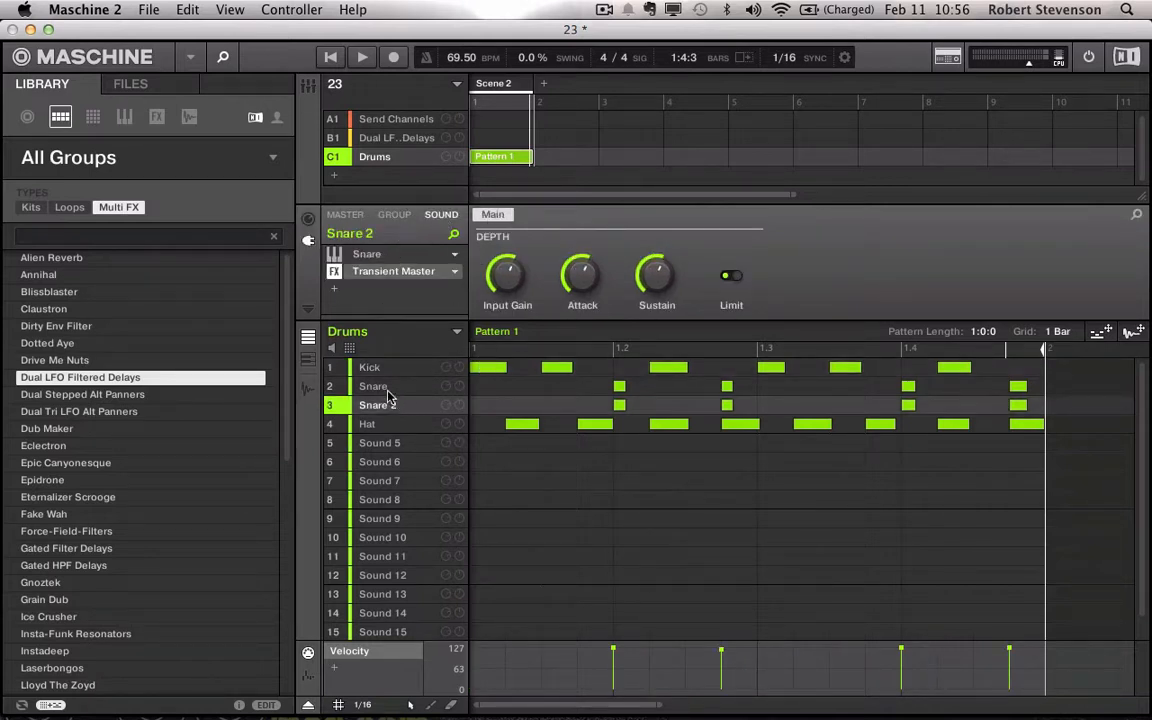
click(340, 253)
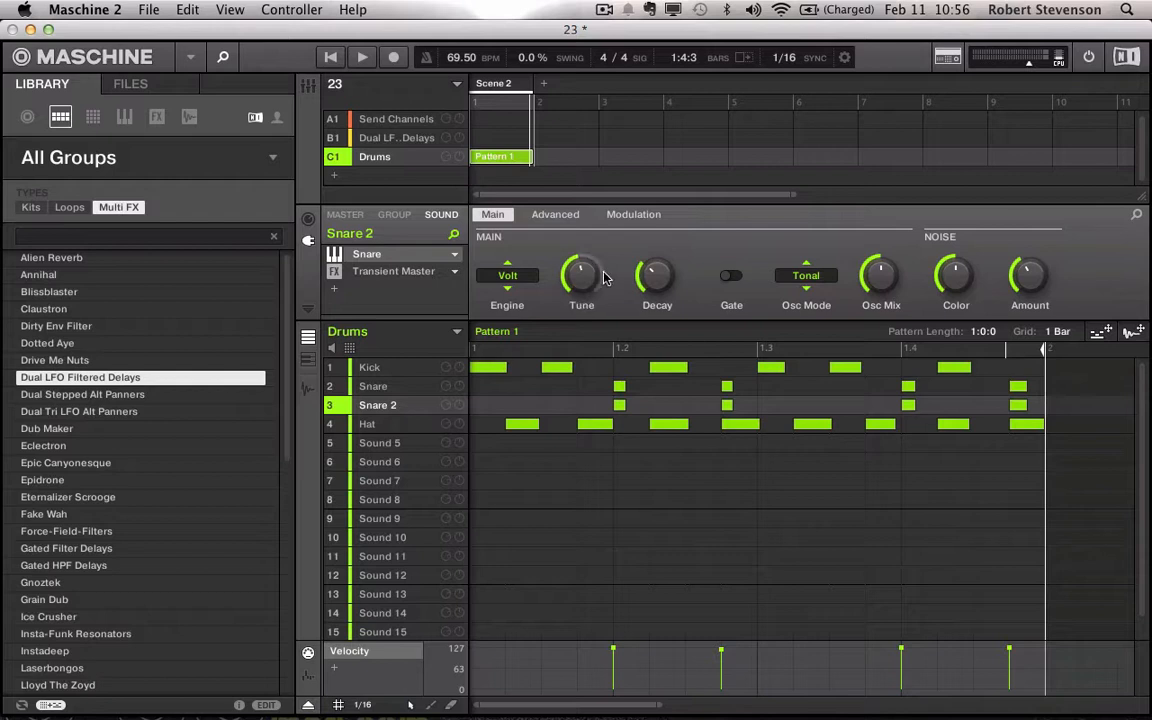
click(386, 274)
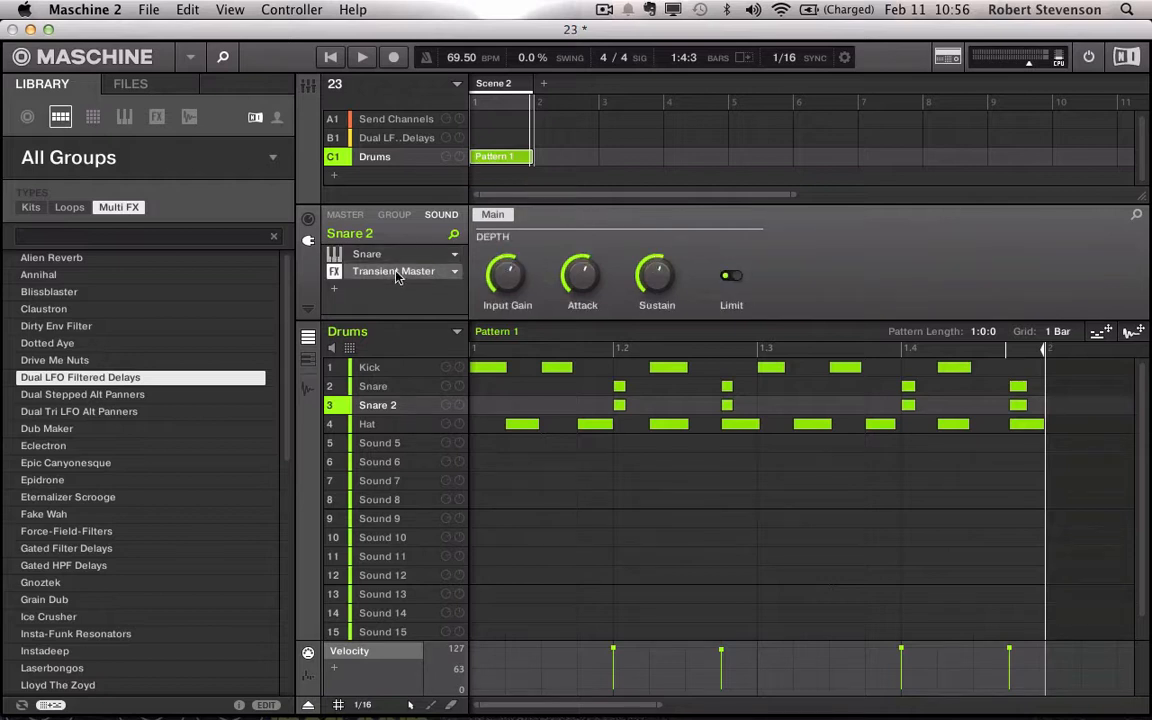
click(396, 121)
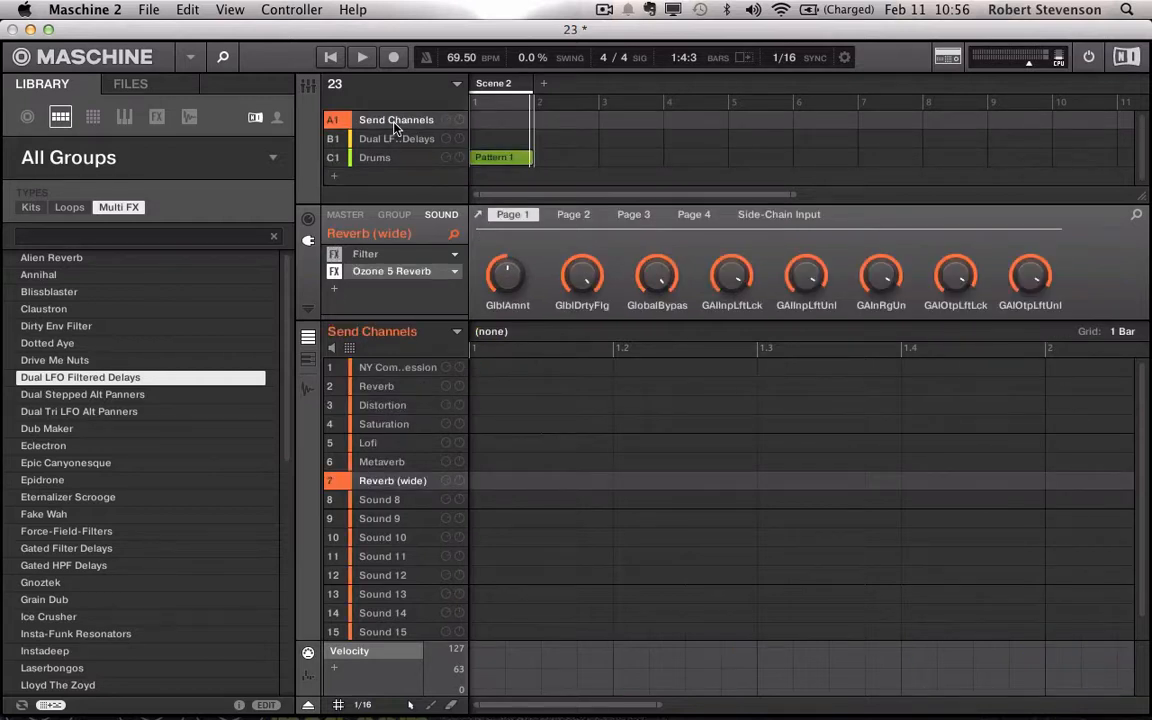
click(389, 157)
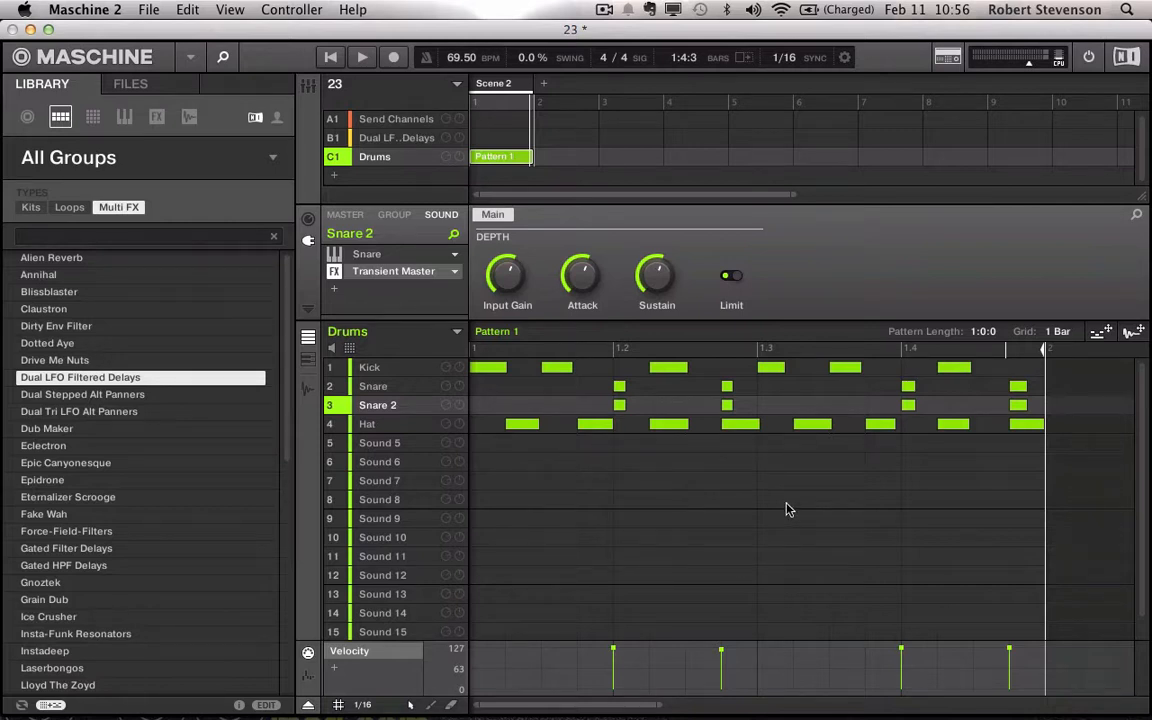
click(362, 367)
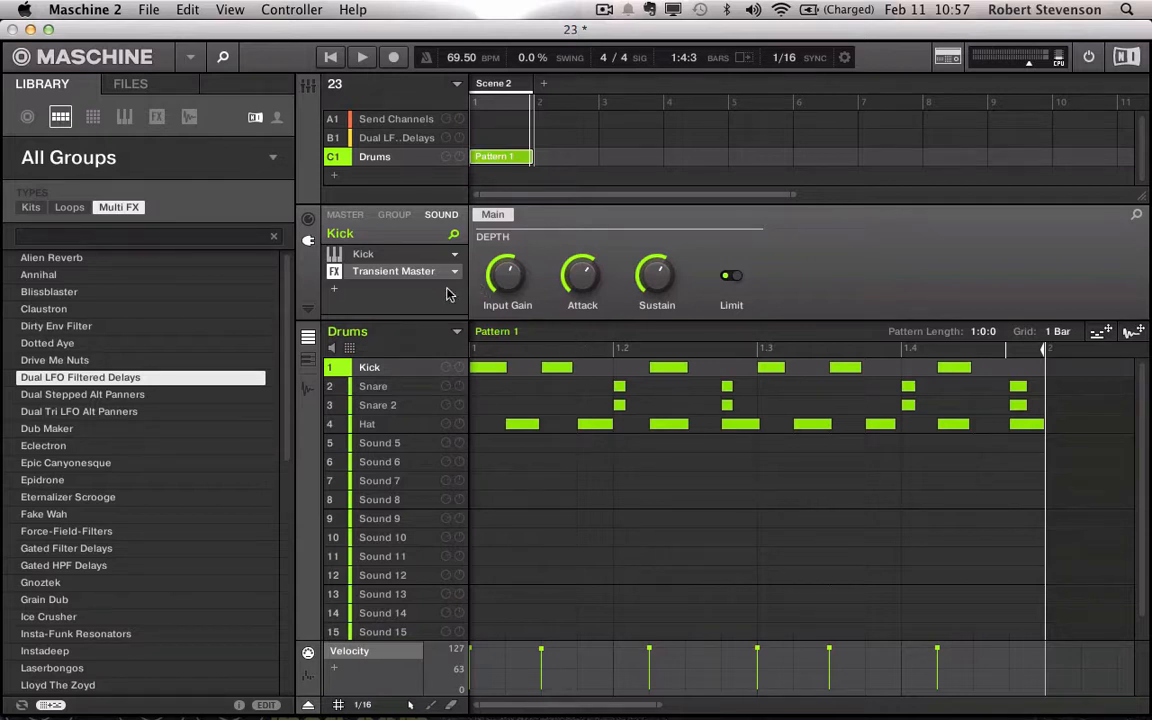
click(372, 386)
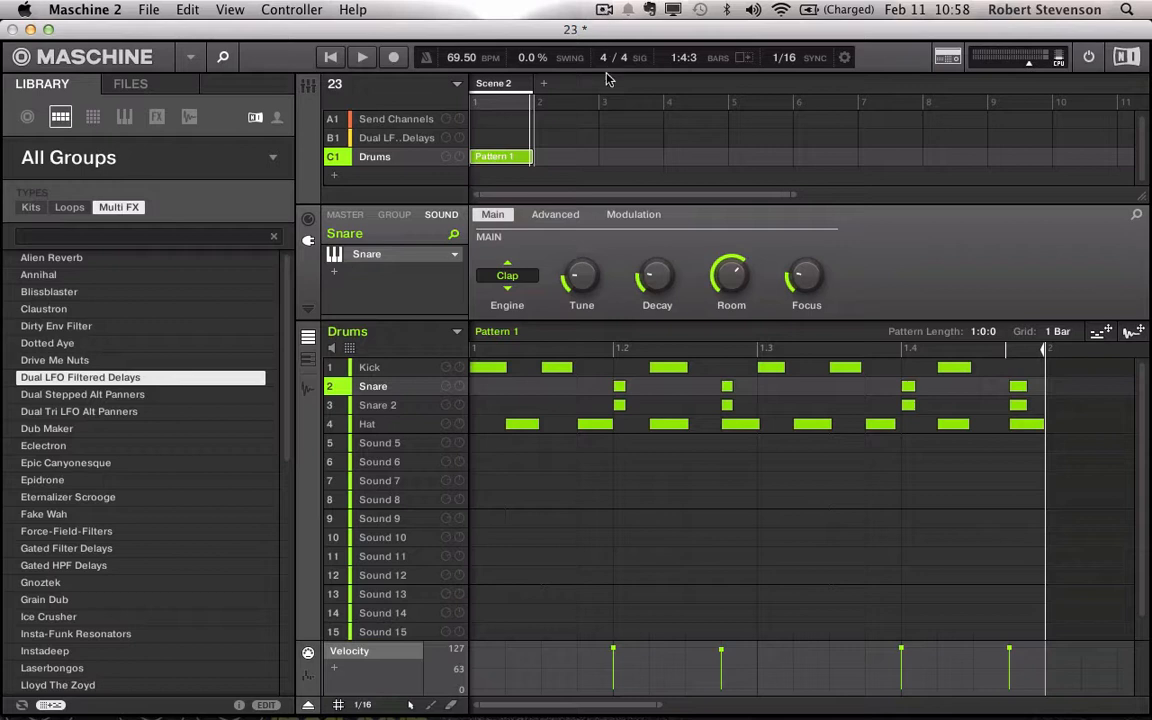
click(604, 10)
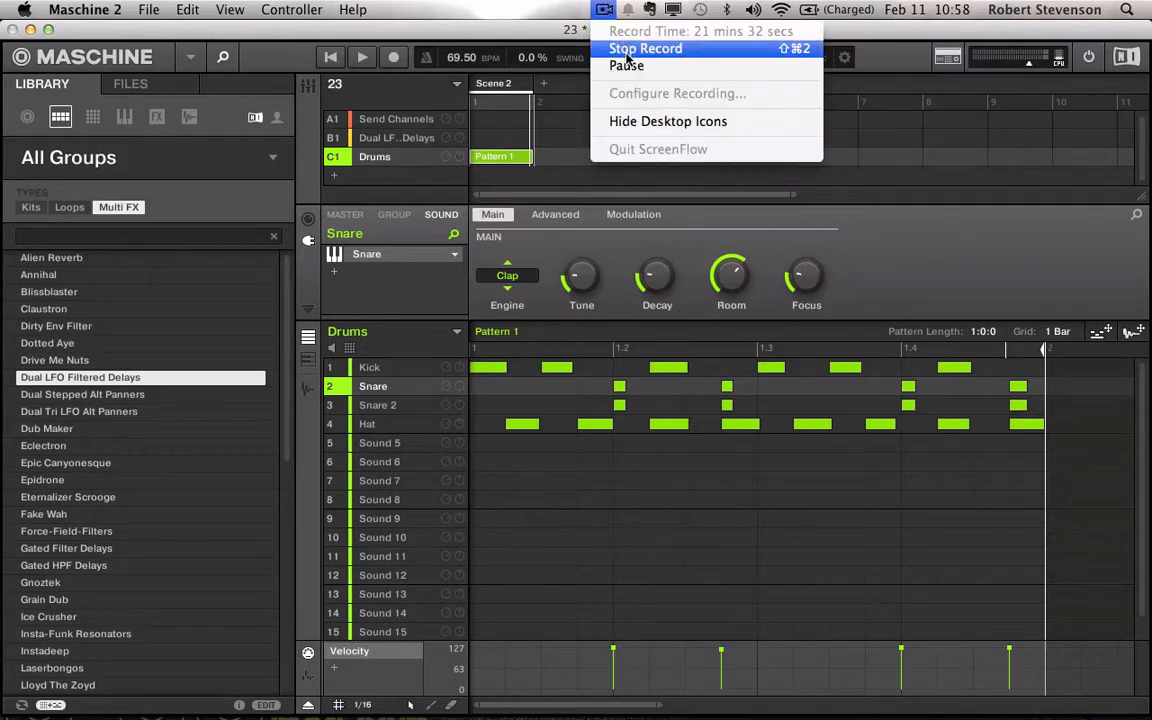
click(625, 66)
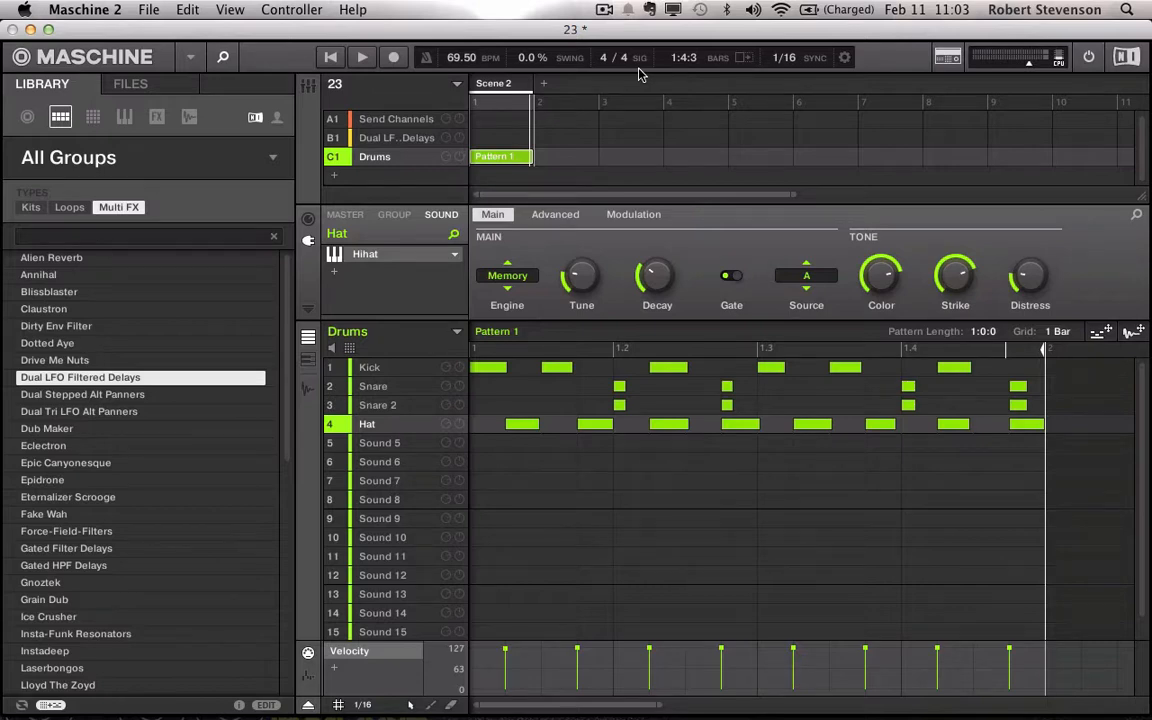
- Switch to Maschine_Manual.pdf in Preview and browse its pages, viewing page 7 on the Macbook Pro and page 12 on buying a used Maschine
key(super+Tab)
key(super+Tab)
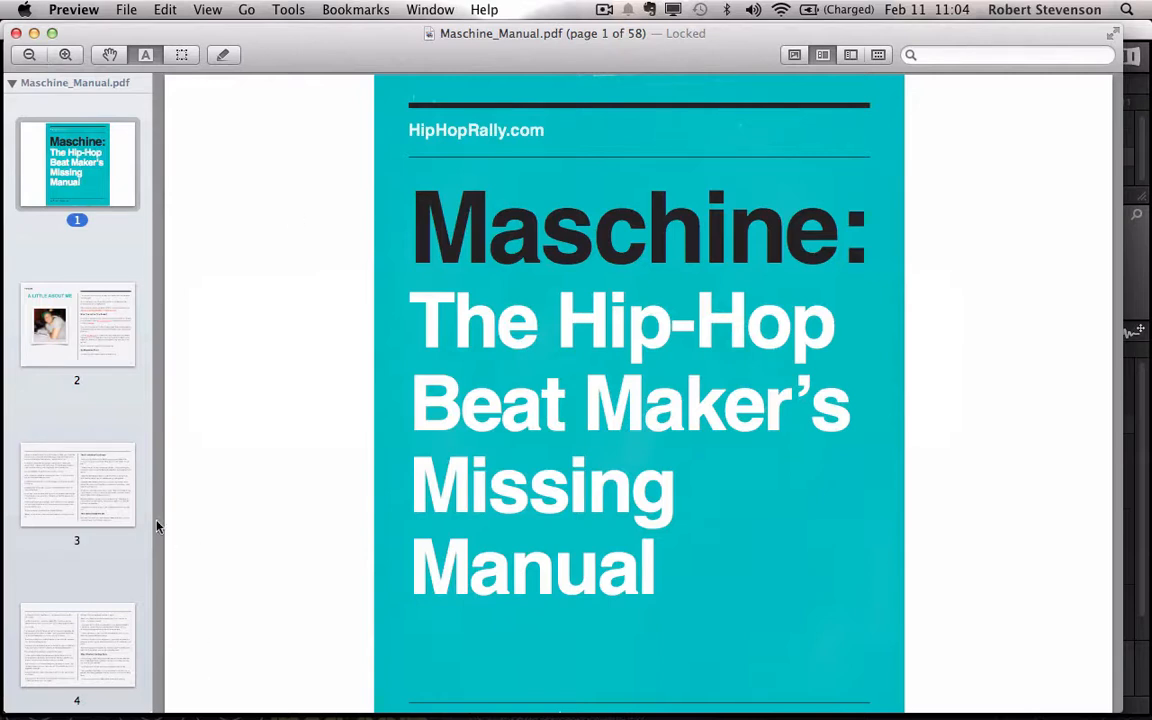
scroll(116, 481, down, 5)
scroll(87, 519, down, 5)
click(83, 458)
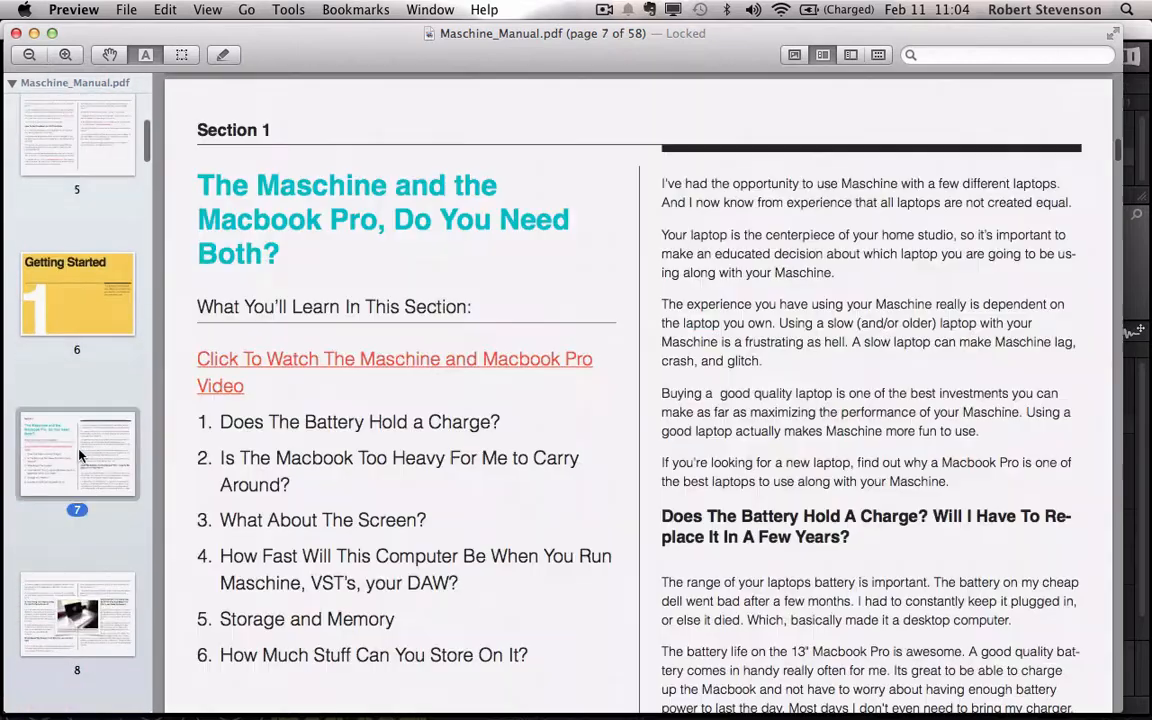
scroll(97, 457, down, 5)
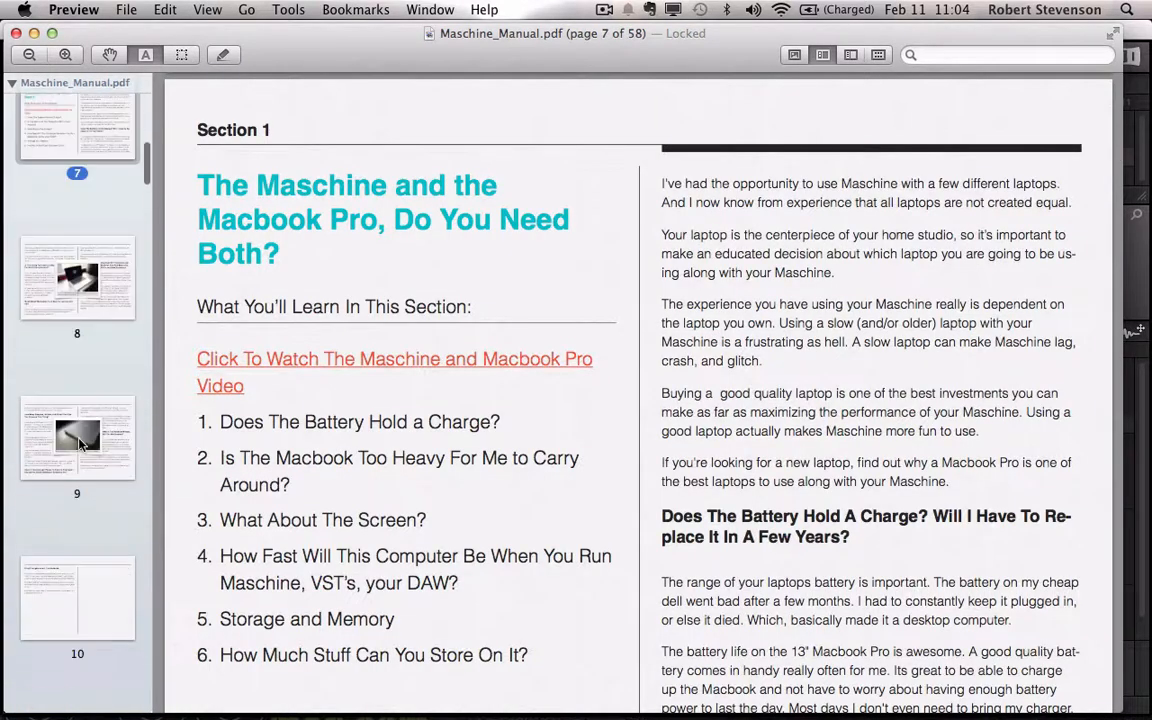
scroll(72, 400, down, 5)
click(80, 510)
scroll(80, 510, down, 10)
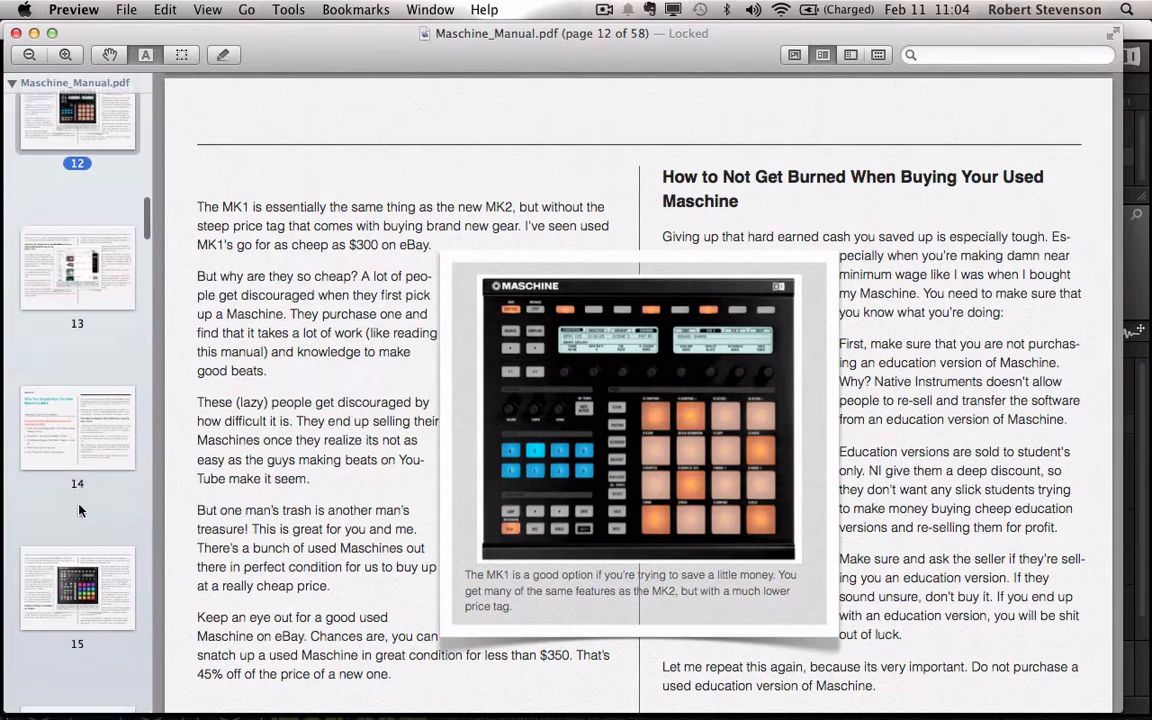
- View the manual's sampling pages 24 and 25, on choosing the right samples and developing a sampling ear, and skim the page thumbnails to page 58
click(64, 590)
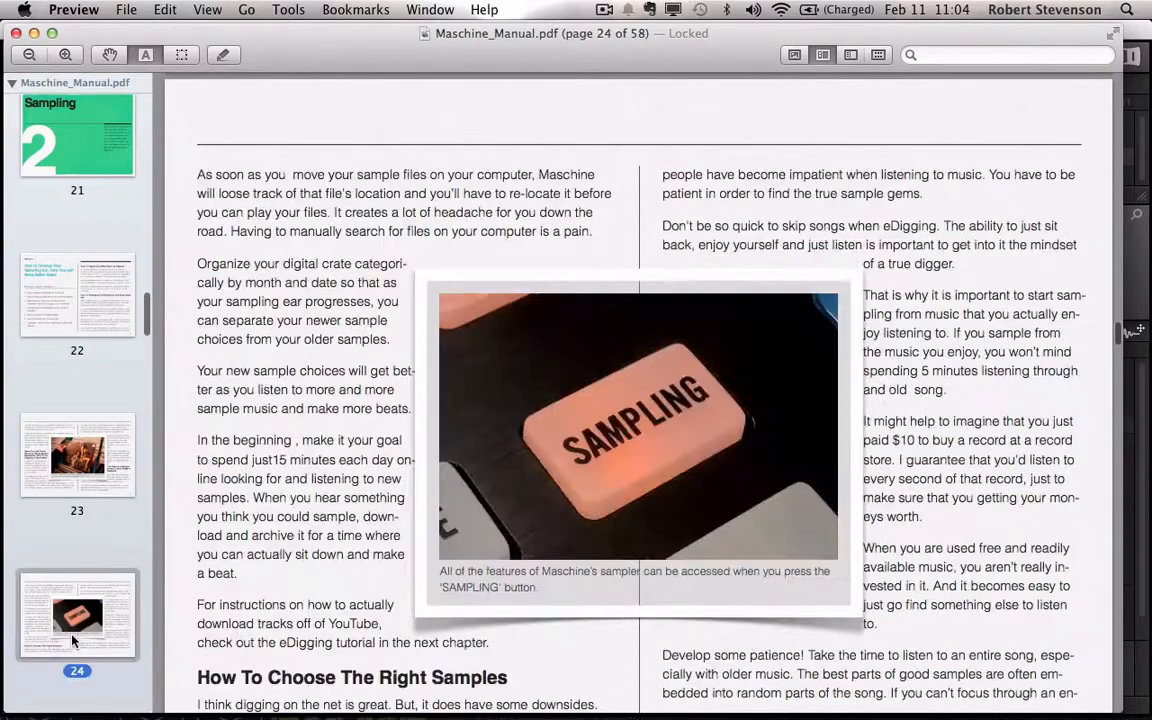
scroll(64, 570, down, 5)
click(72, 276)
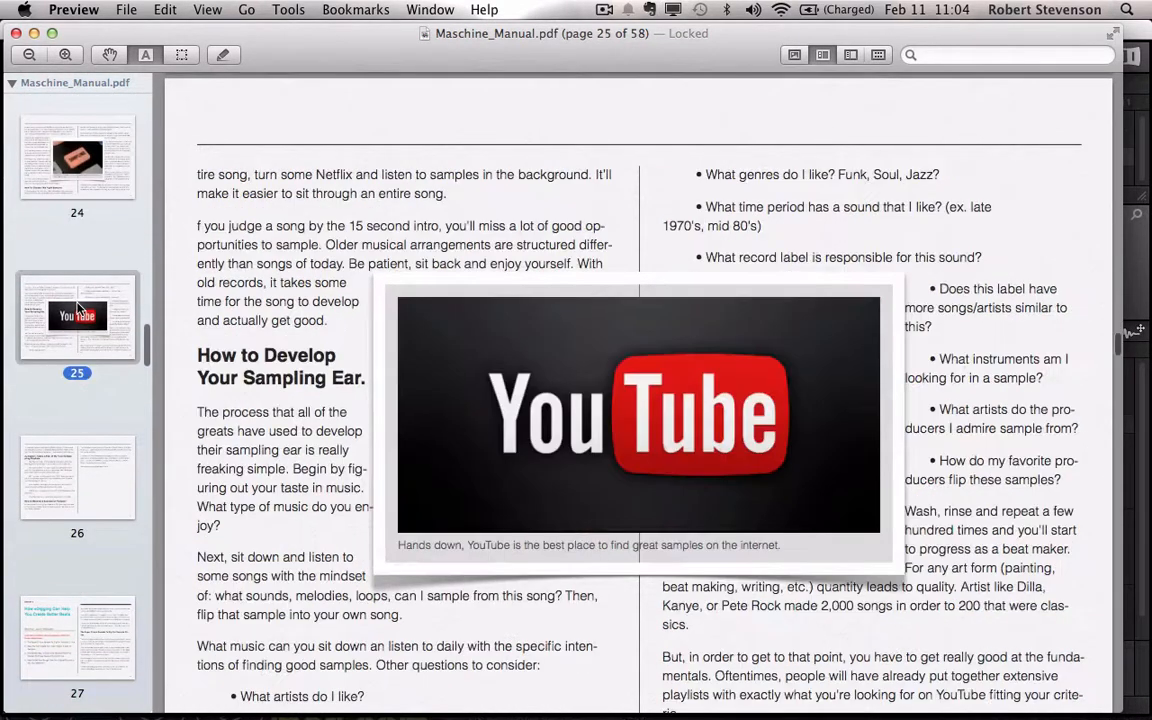
scroll(78, 309, down, 5)
scroll(78, 309, down, 15)
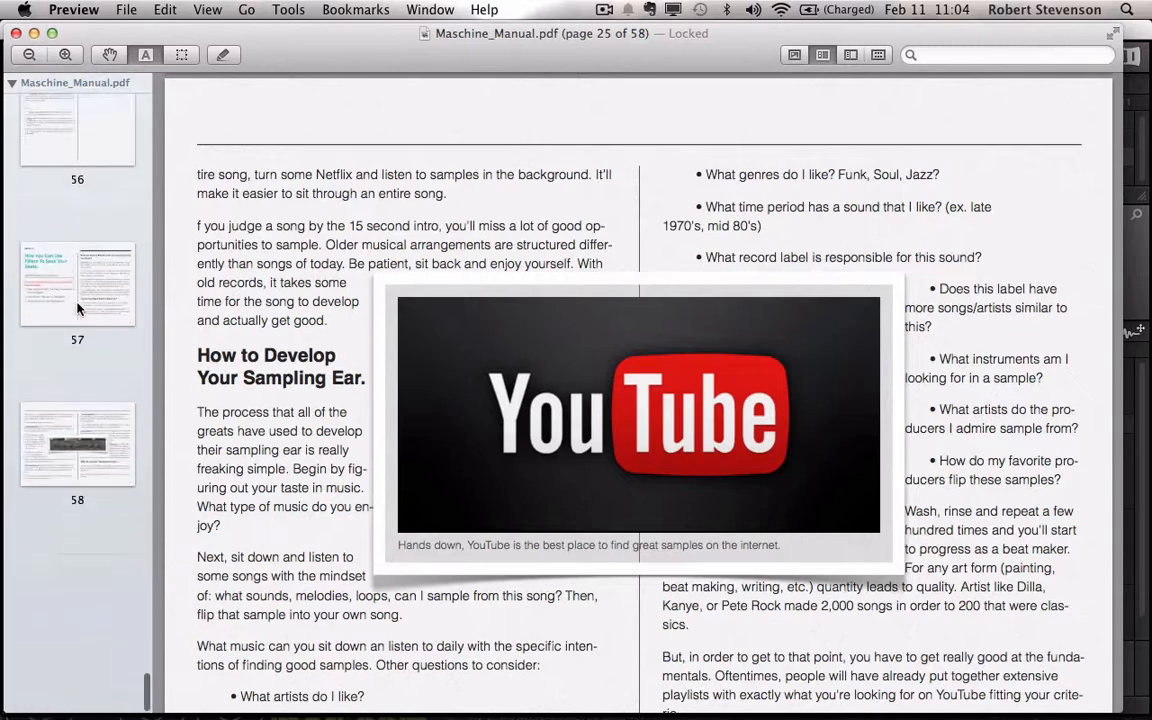
- View page 51, the Section 6 opener on using automation, and look back through the thumbnails of the preceding pages to page 38
scroll(69, 507, up, 5)
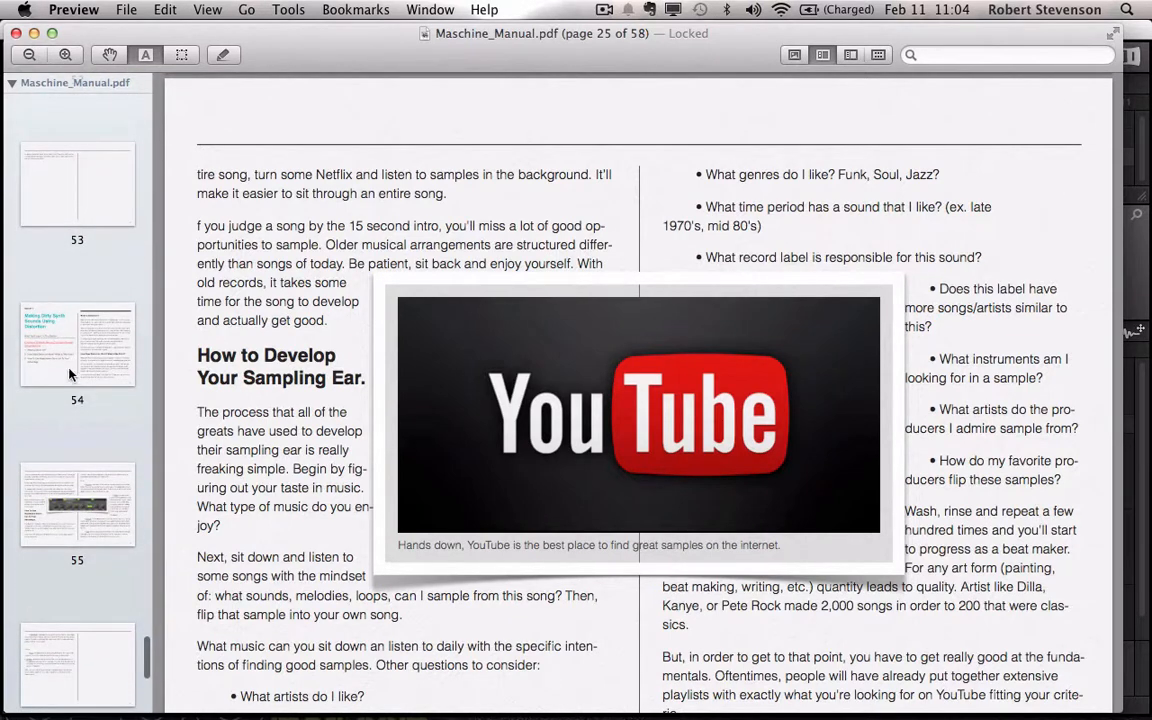
click(68, 374)
scroll(69, 375, up, 5)
click(62, 256)
scroll(62, 258, up, 4)
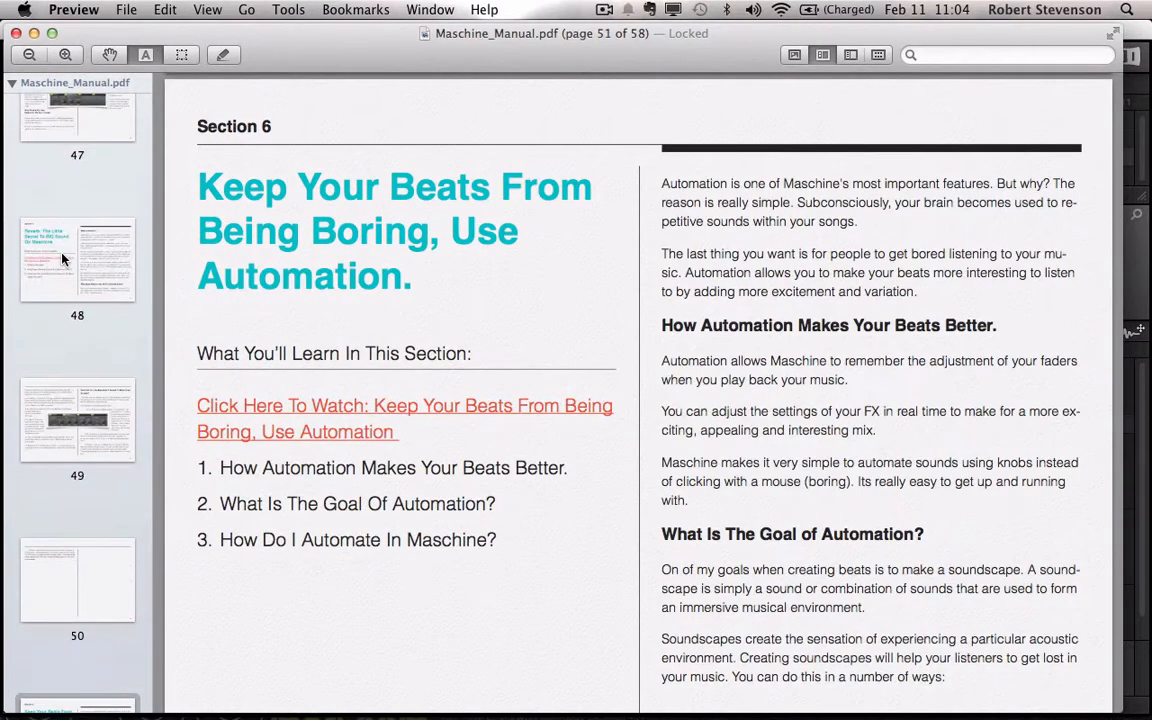
scroll(176, 427, up, 3)
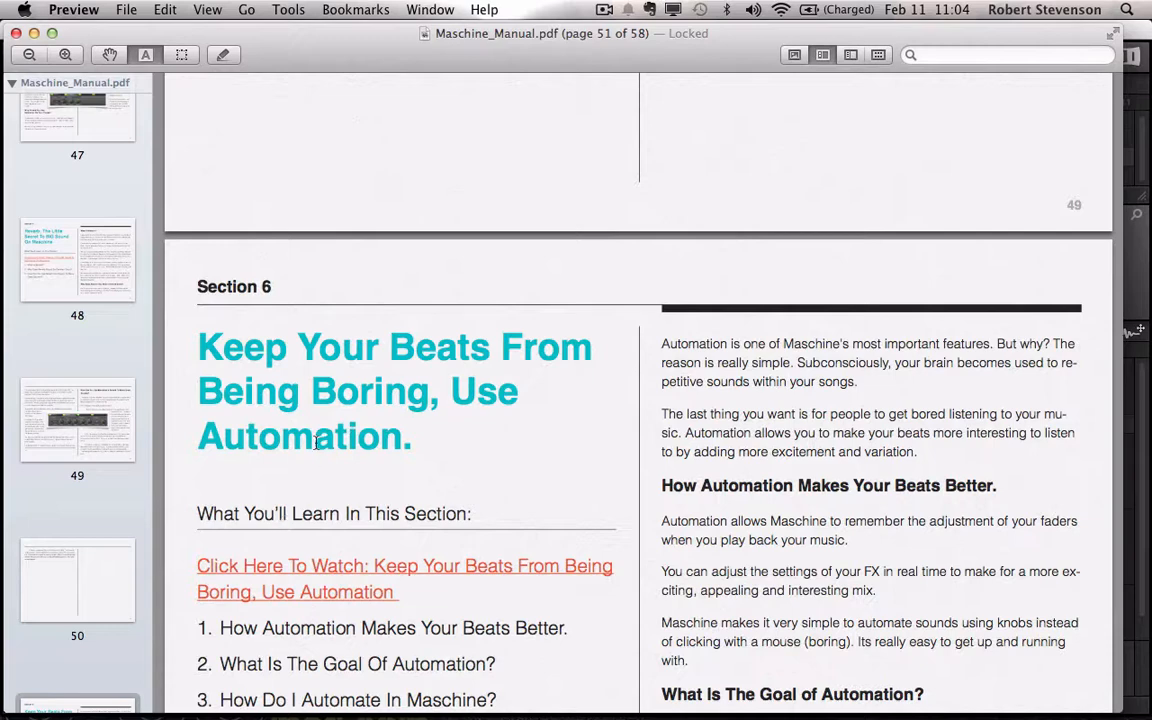
scroll(95, 300, up, 3)
scroll(95, 300, up, 10)
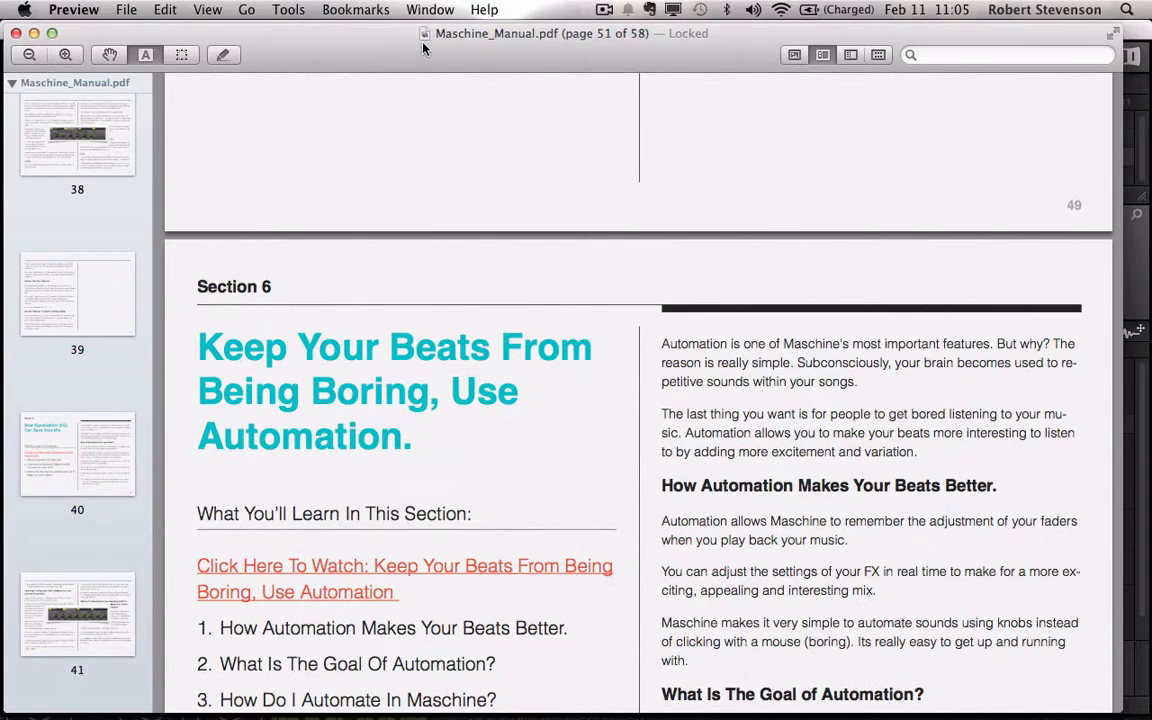
drag(412, 45, 428, 47)
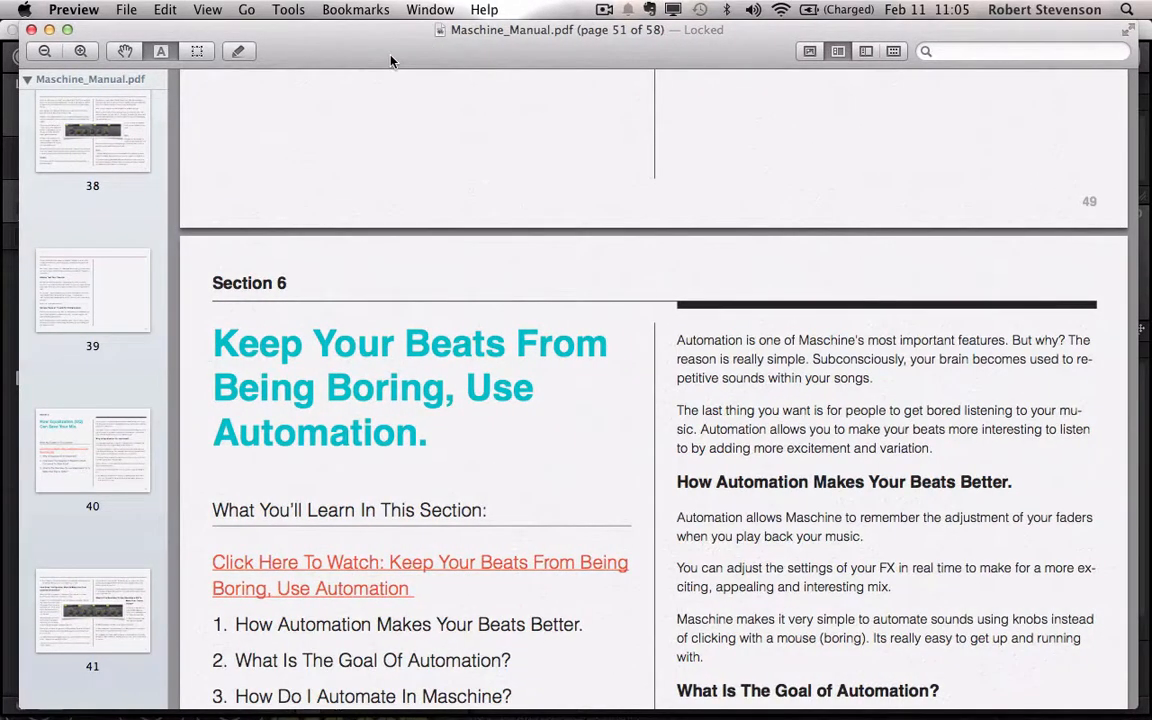